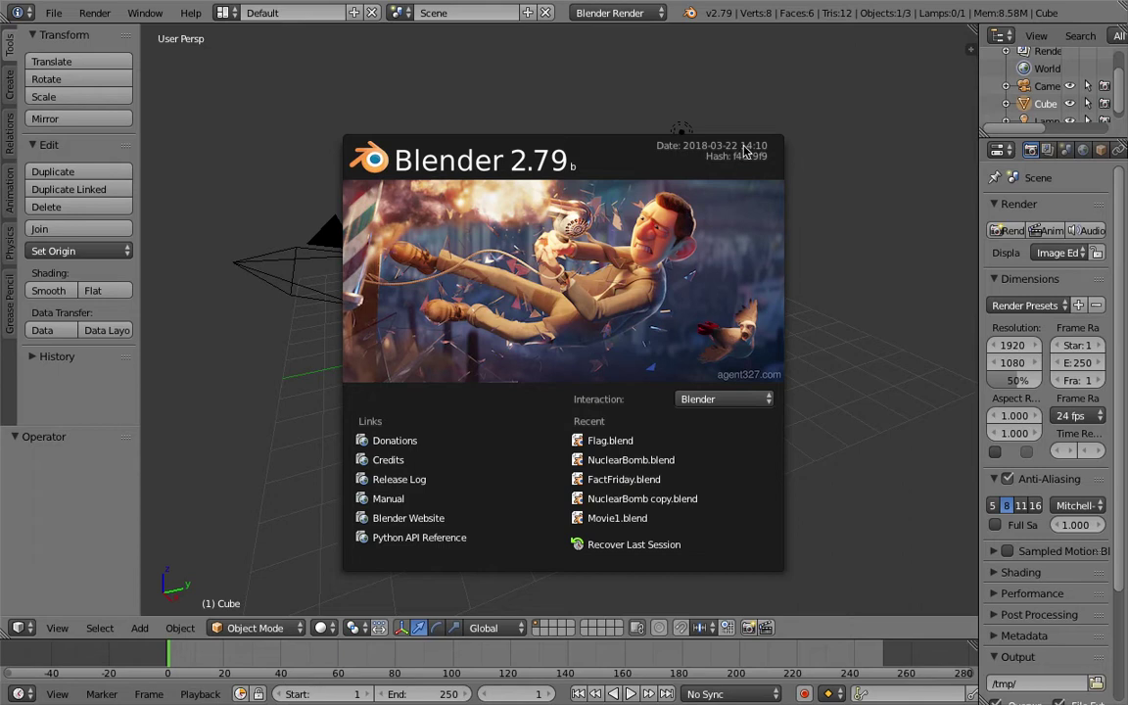
Step: Dismiss the splash screen and display the tools for adding primitives
left_click(669, 130)
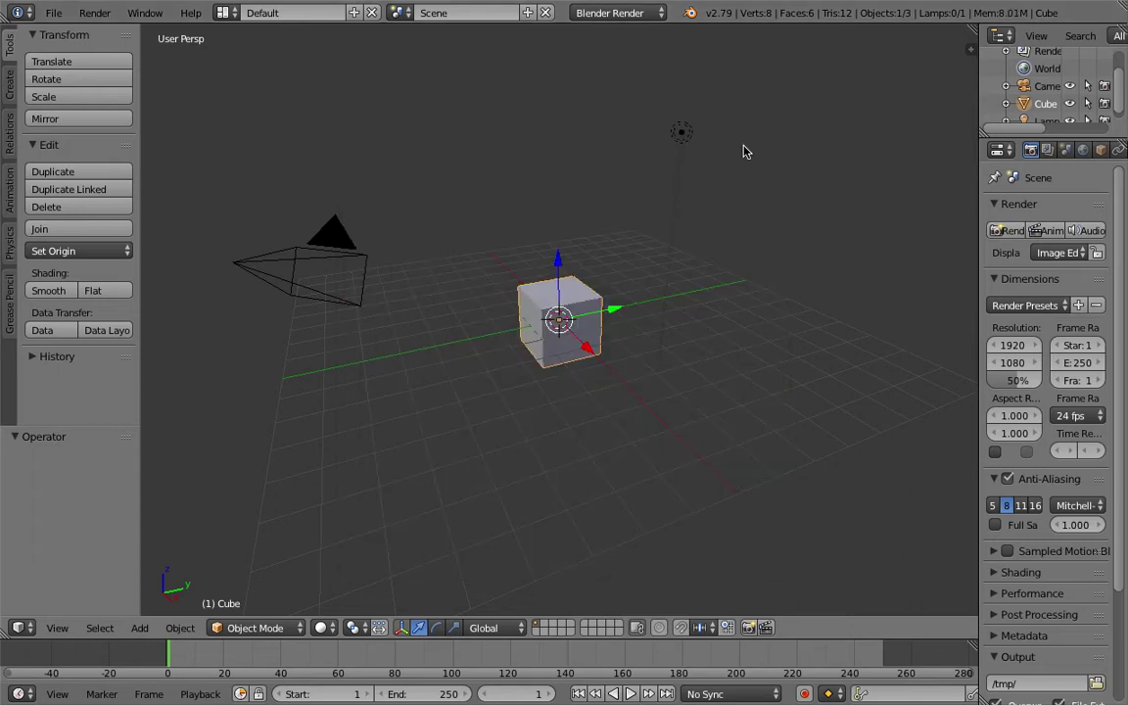
middle_click_drag(744, 151, 744, 151)
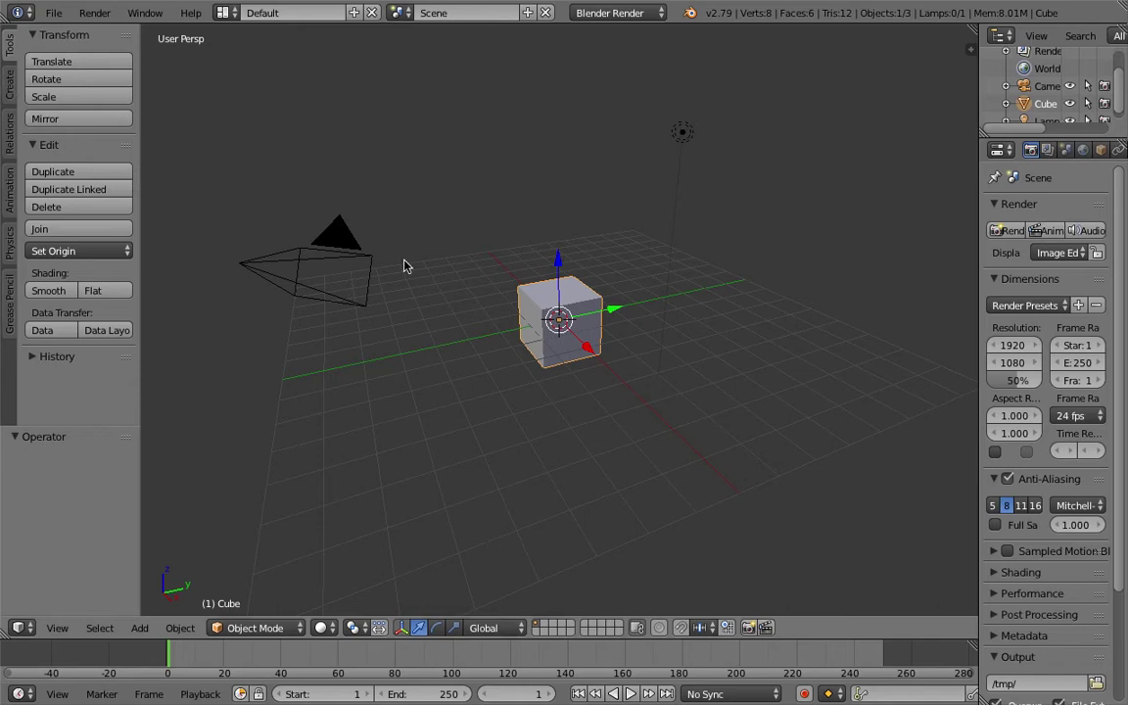
left_click(9, 89)
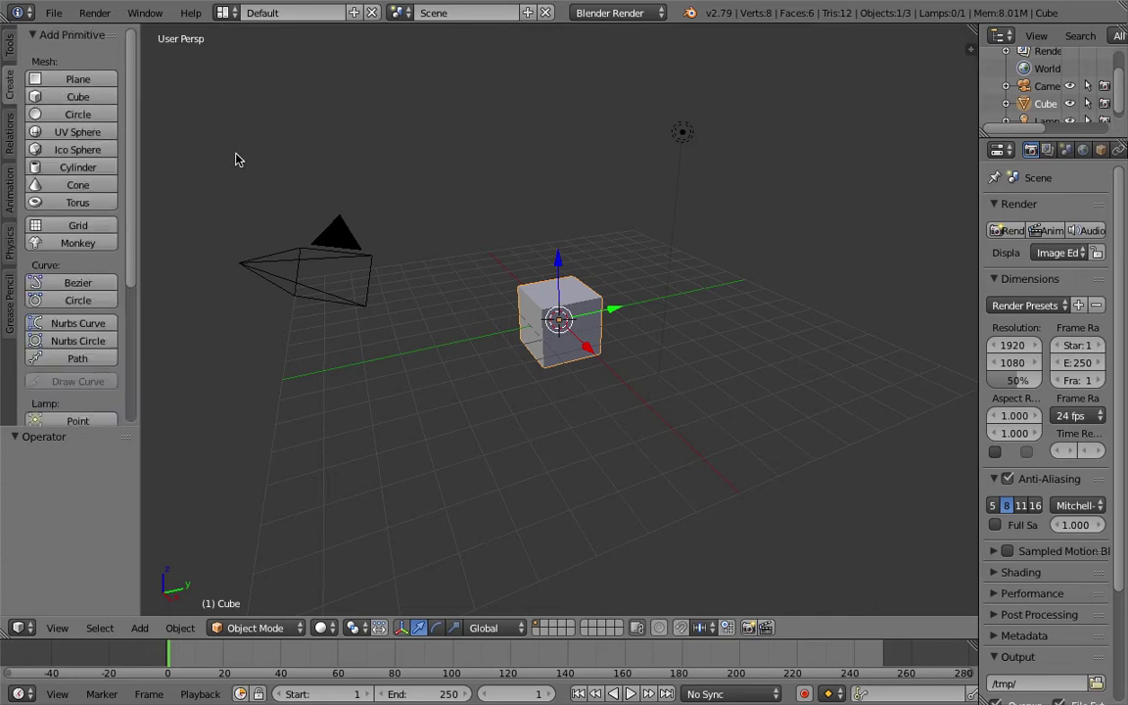
Step: Add a cone mesh and raise it about 2 units along the Z axis onto the top of the cube
key("a")
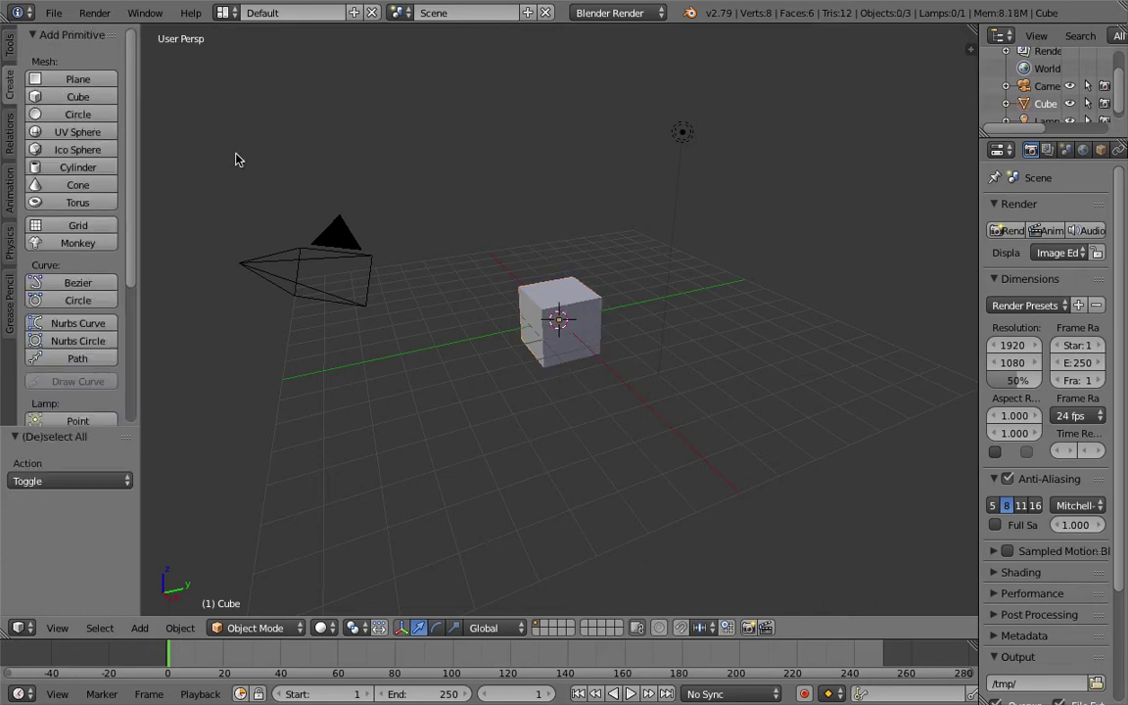
key("shift+a")
mouse_move(235, 157)
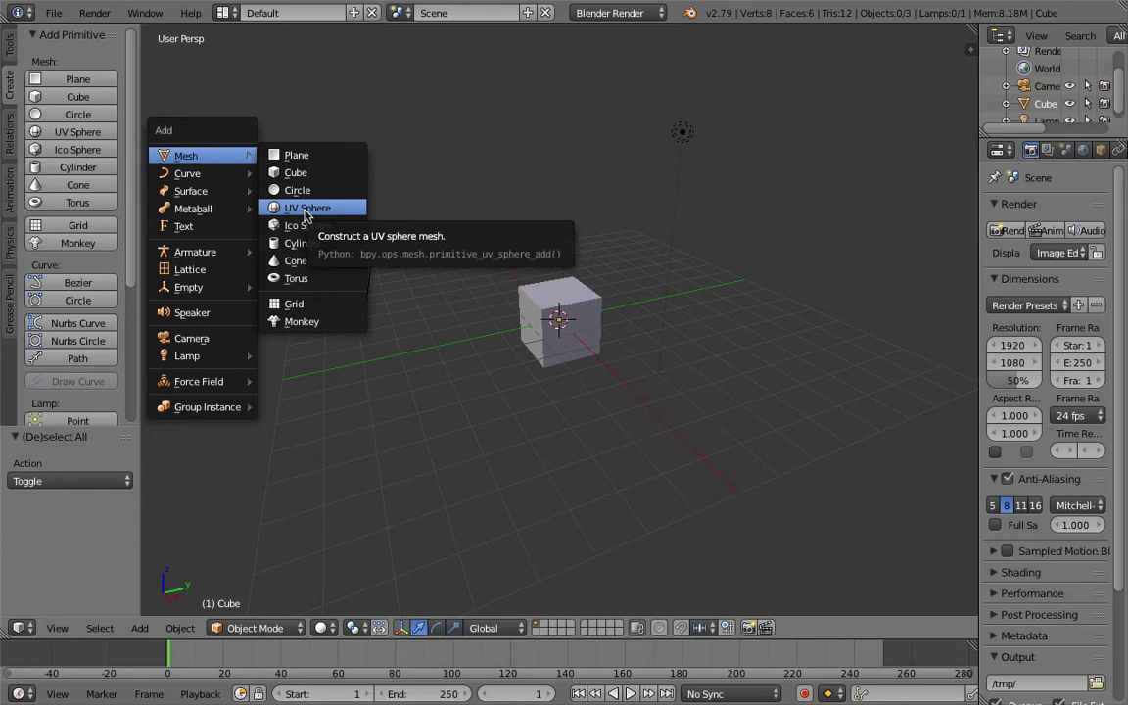
left_click(296, 260)
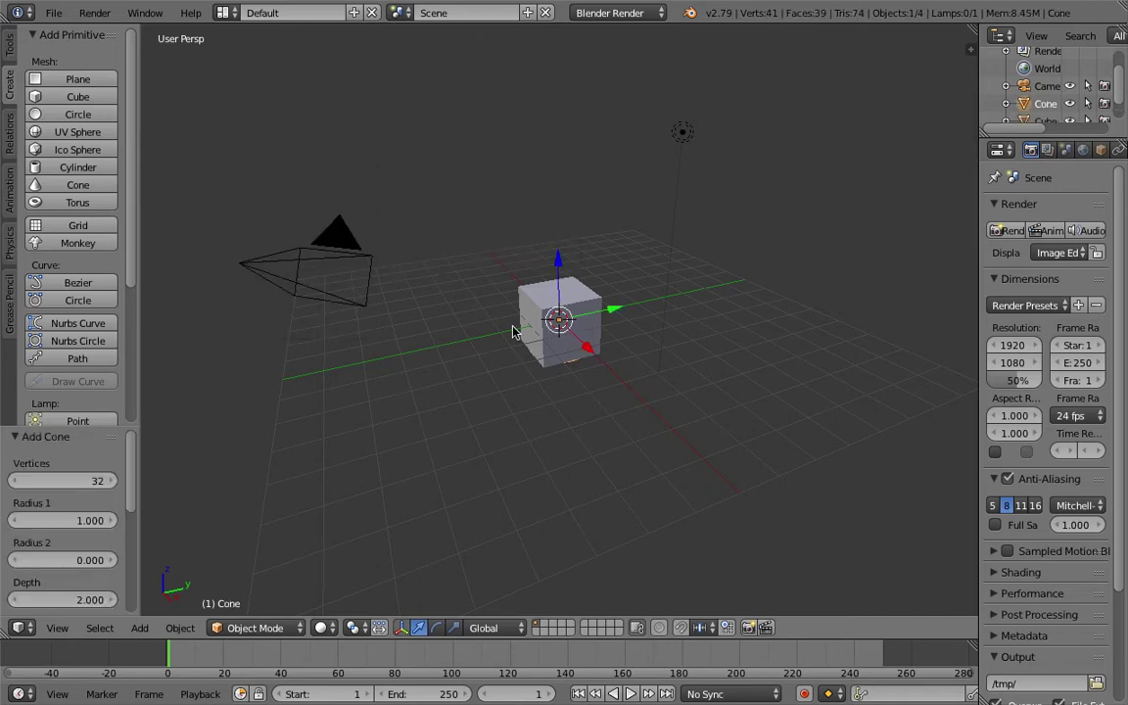
left_click_drag(558, 270, 561, 175)
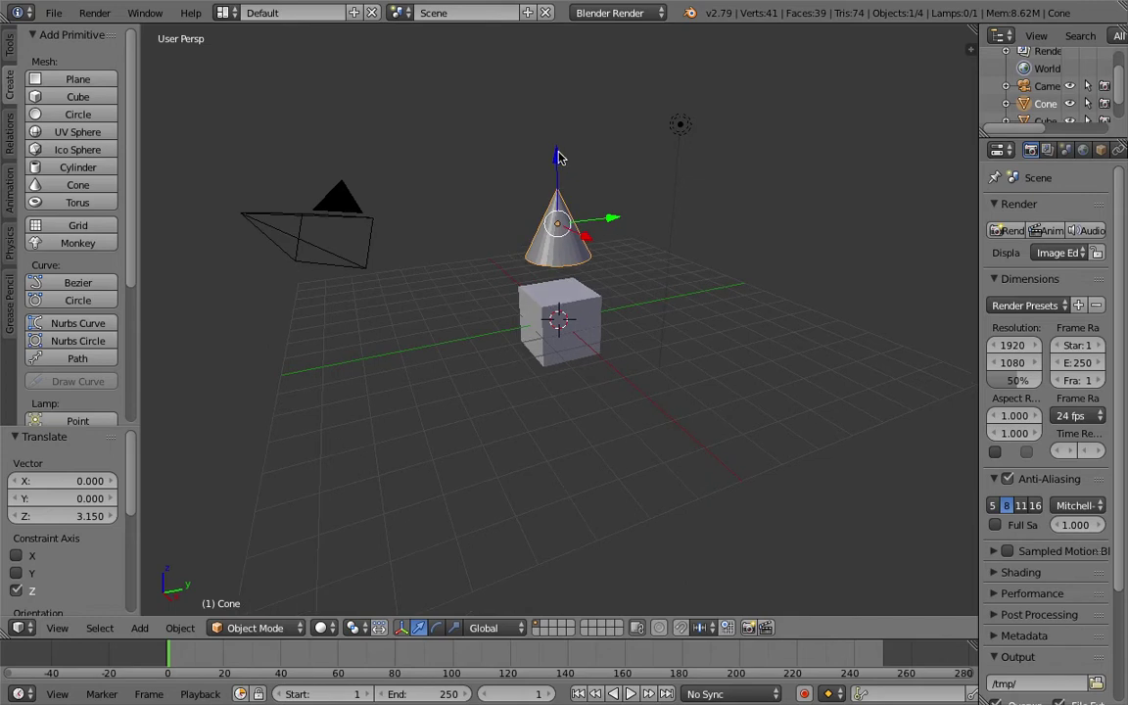
left_click_drag(559, 181, 560, 196)
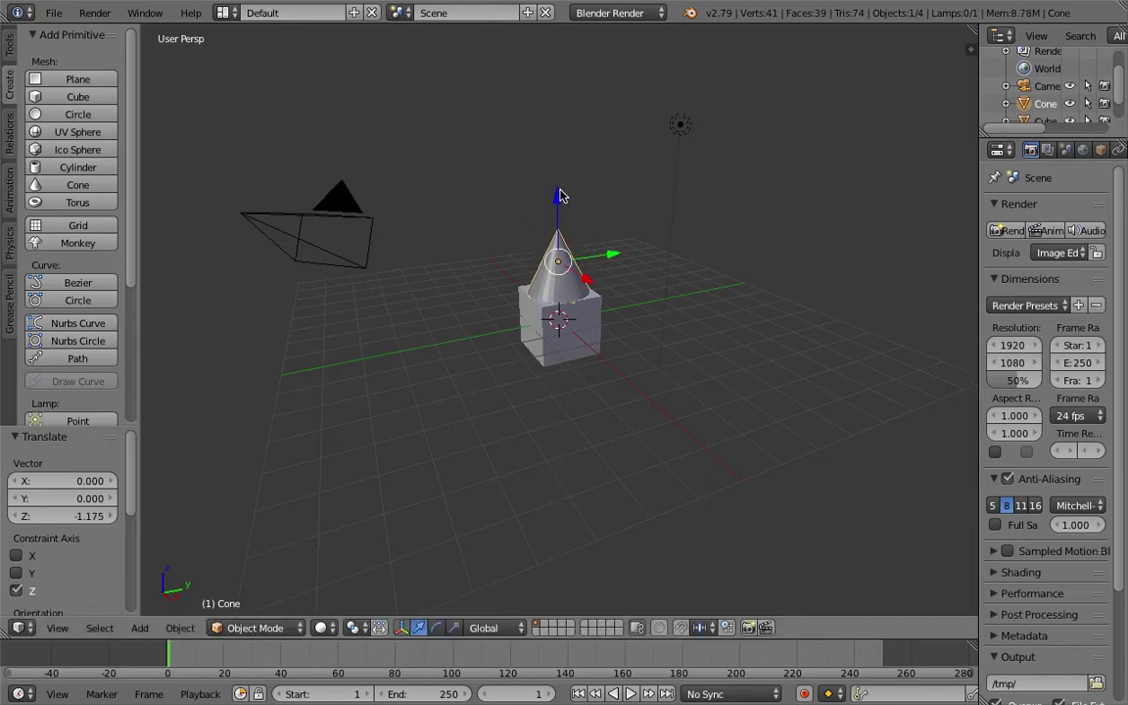
Step: Delete the cone from the scene
middle_click_drag(561, 195, 559, 195)
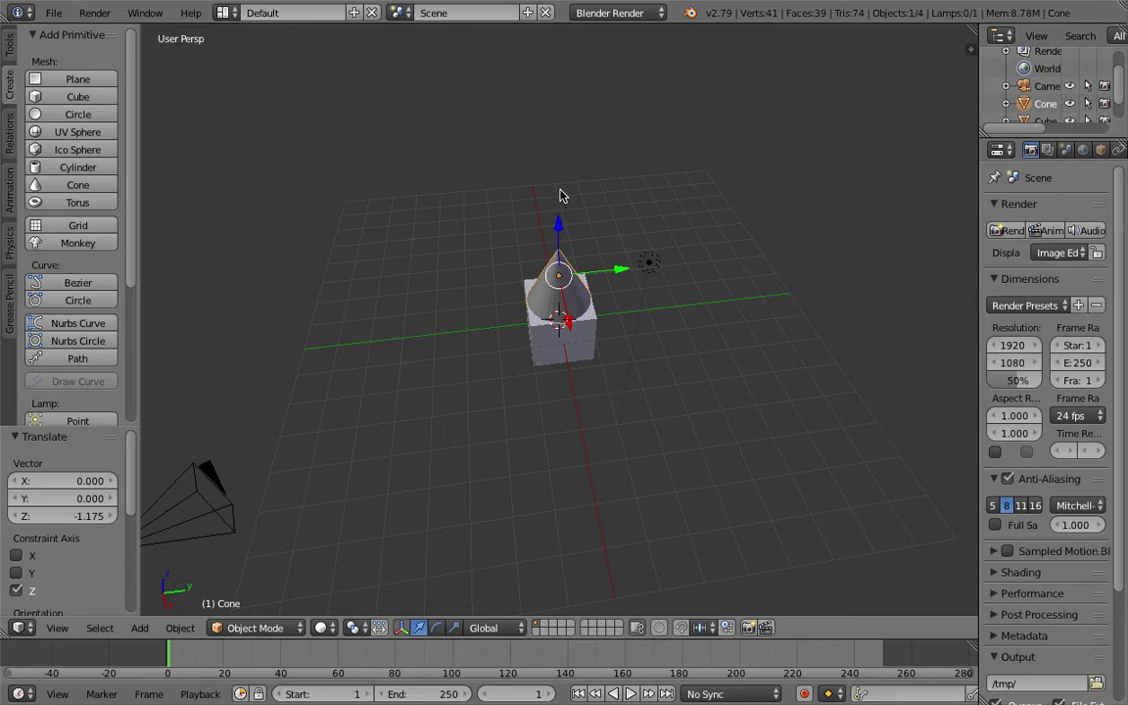
middle_click_drag(559, 195, 559, 196)
middle_click_drag(748, 243, 748, 244)
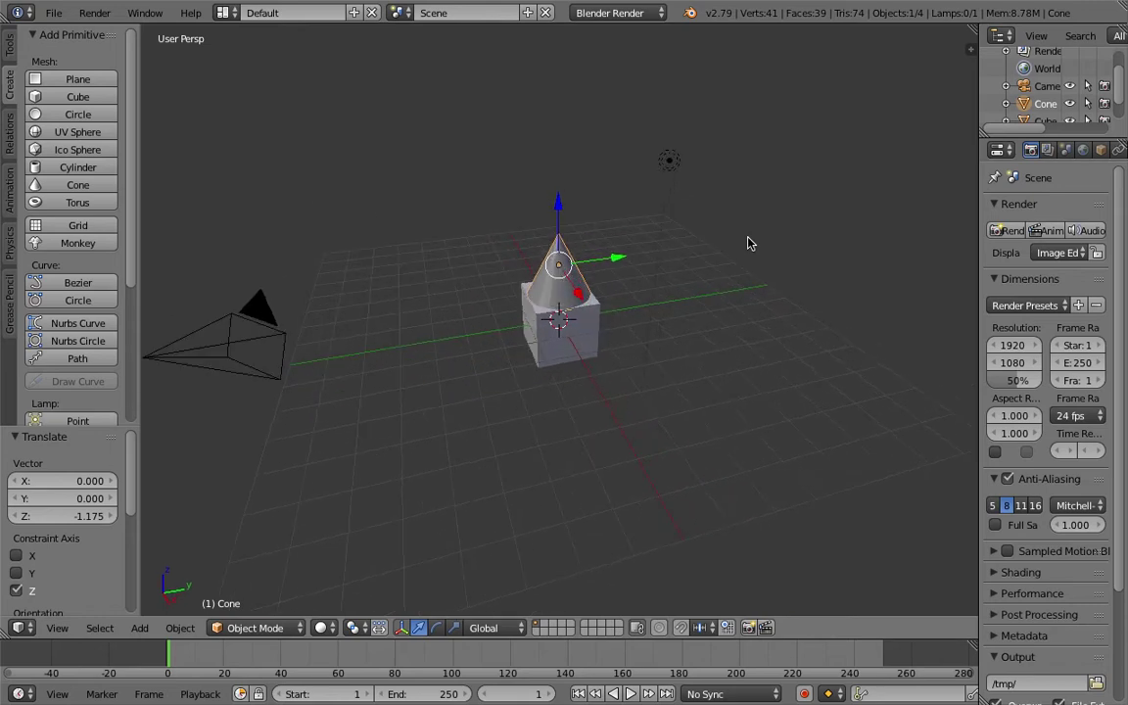
key("x")
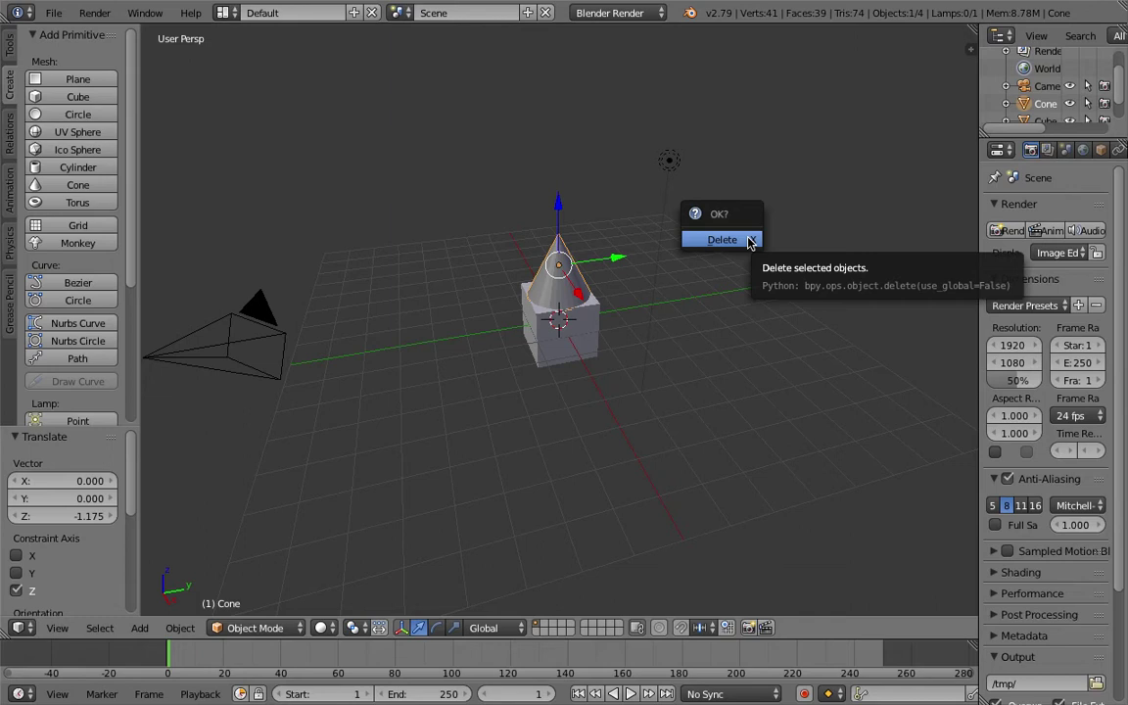
left_click(750, 241)
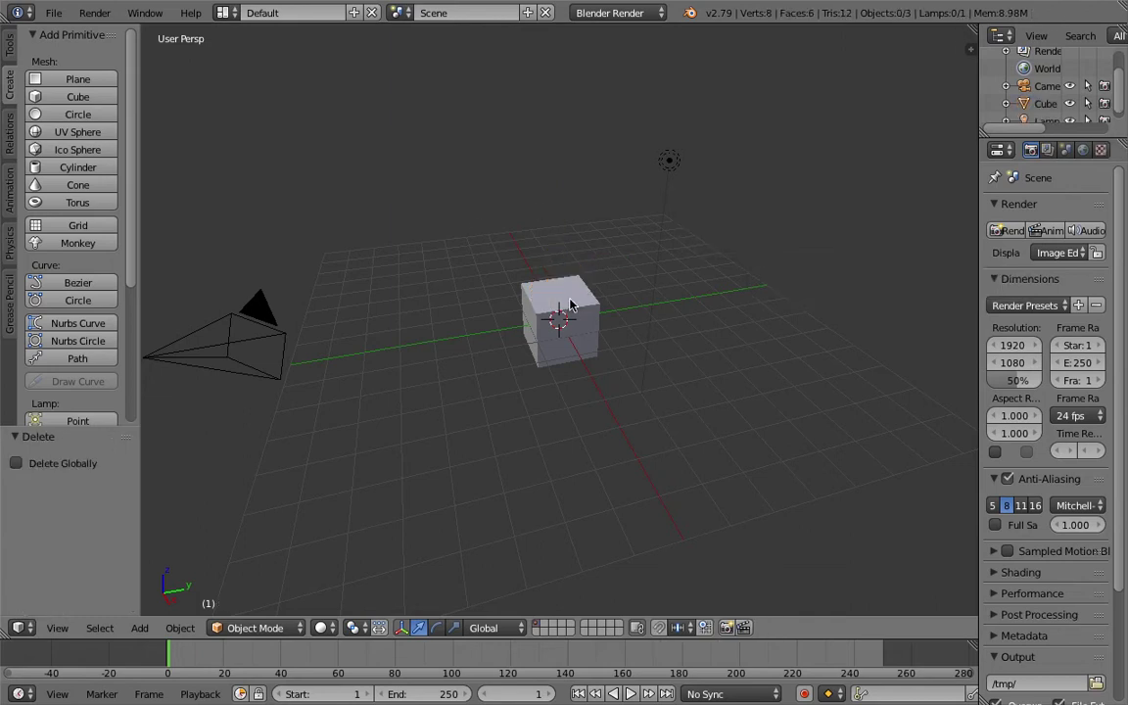
Step: Select the cube and put it in Edit Mode with face selection active
right_click(573, 306)
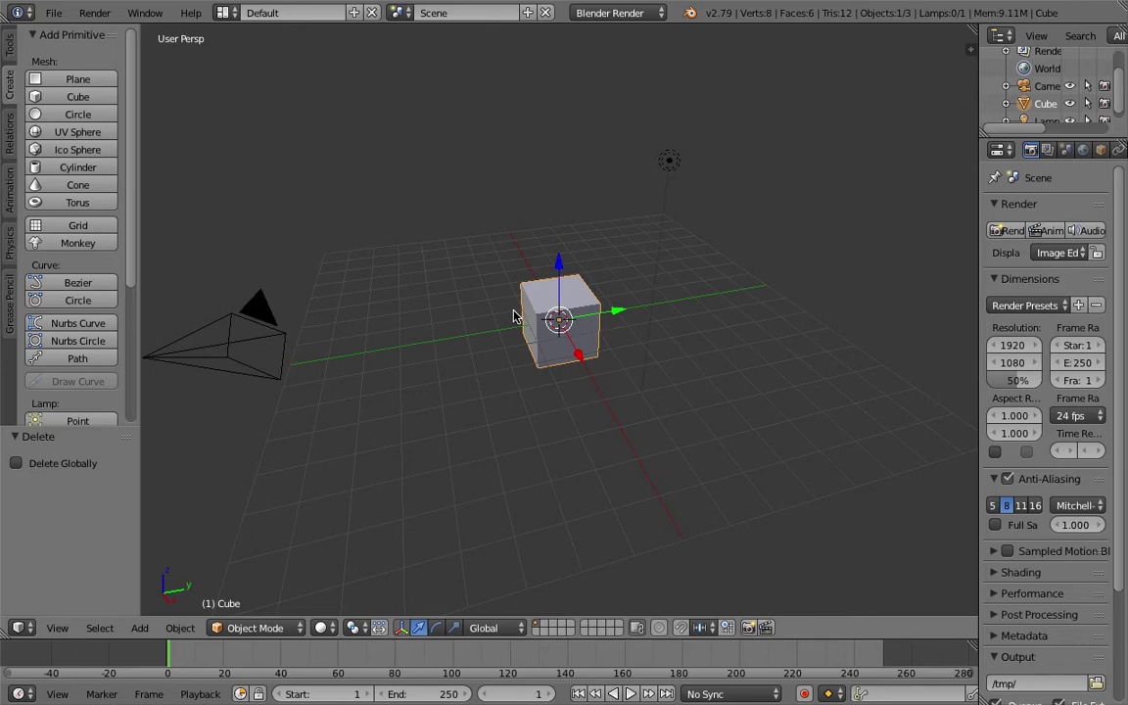
left_click(270, 629)
left_click(264, 584)
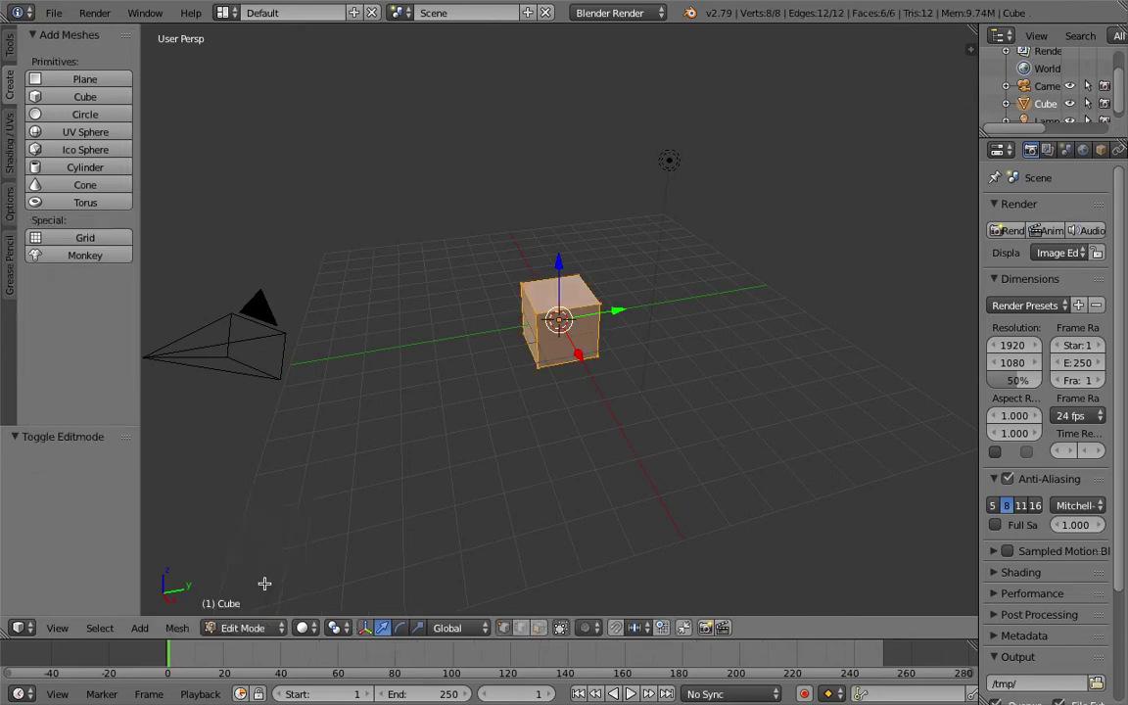
middle_click_drag(468, 396, 469, 373)
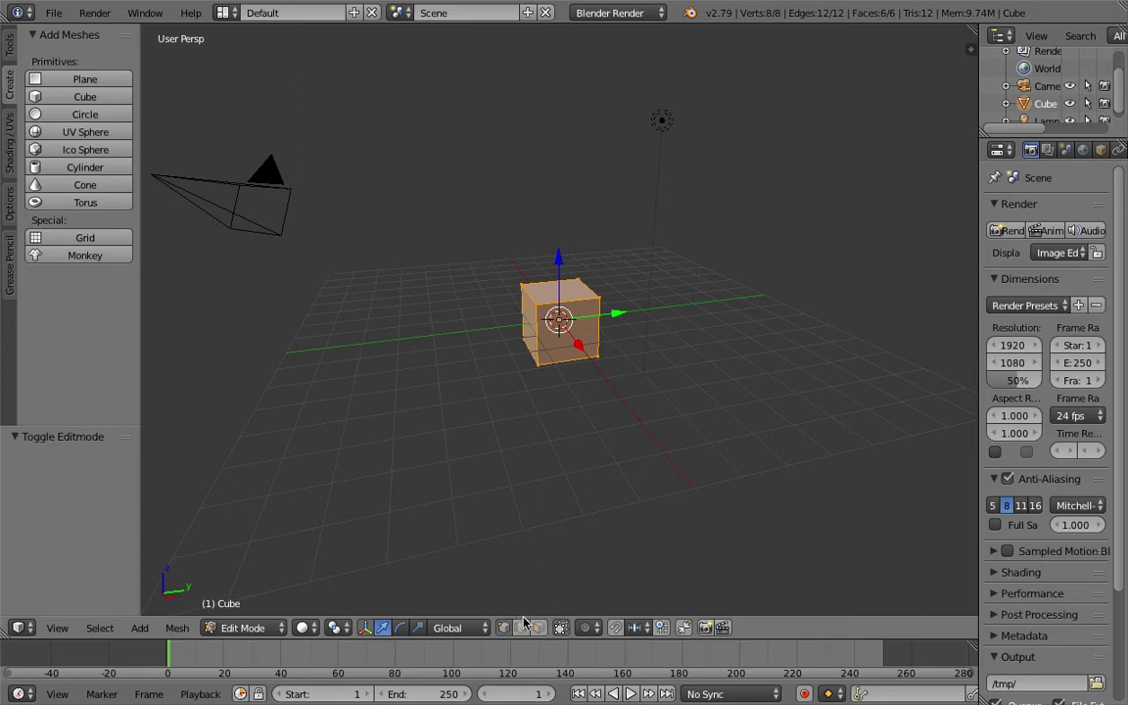
middle_click_drag(574, 423, 579, 393)
scroll(579, 392, "up", 2)
scroll(579, 393, "down", 1)
scroll(579, 393, "up", 1)
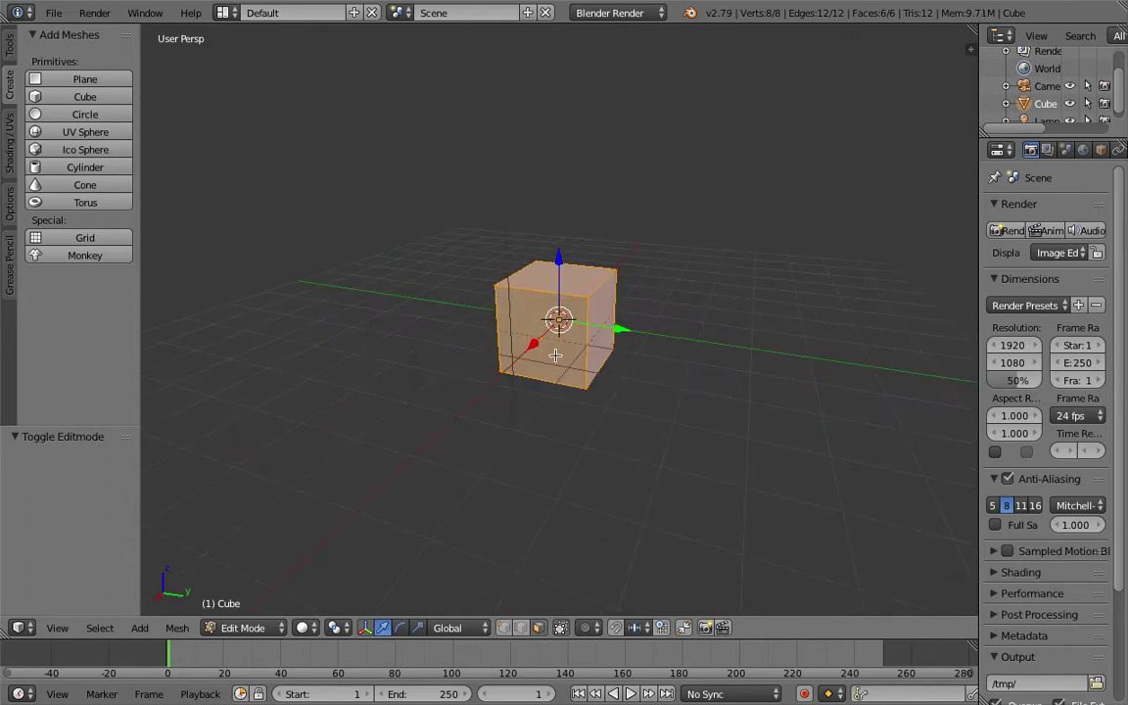
Step: Try moving the whole cube mesh about 4.1 units along the X axis, and undo the move
key("g")
key("x")
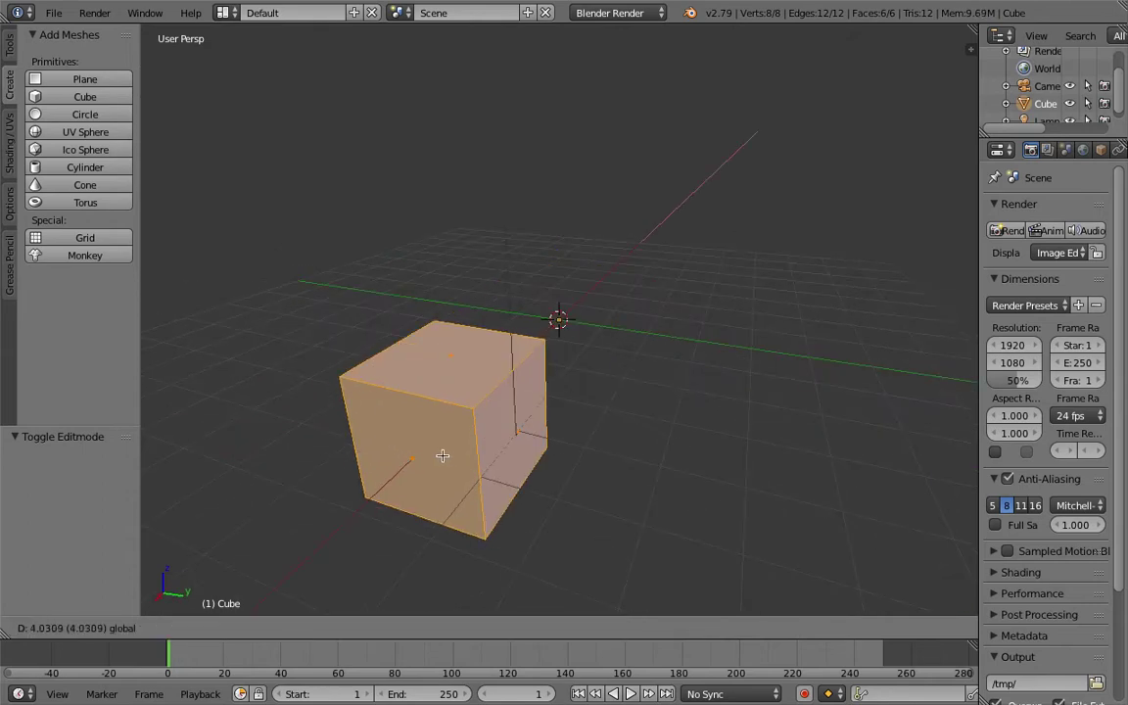
left_click(437, 460)
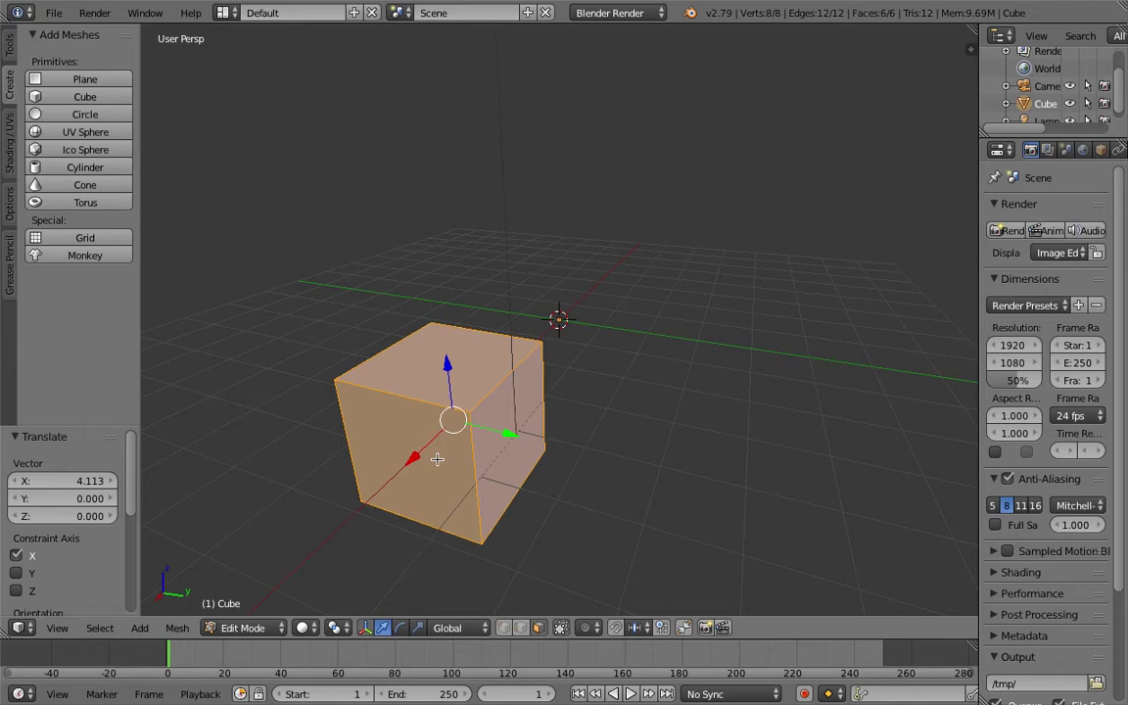
key("ctrl+z")
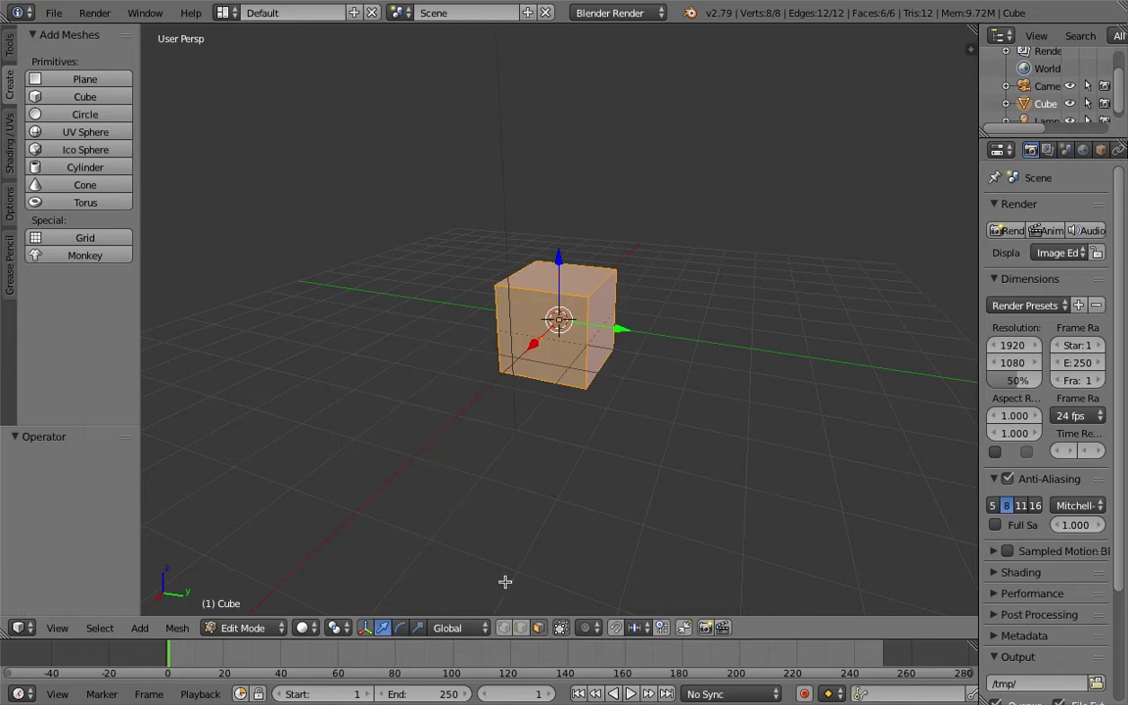
Step: Try extruding the cube's positive-X face about 3.9 units along the X axis, and undo the extrusion
right_click(540, 358)
key("e")
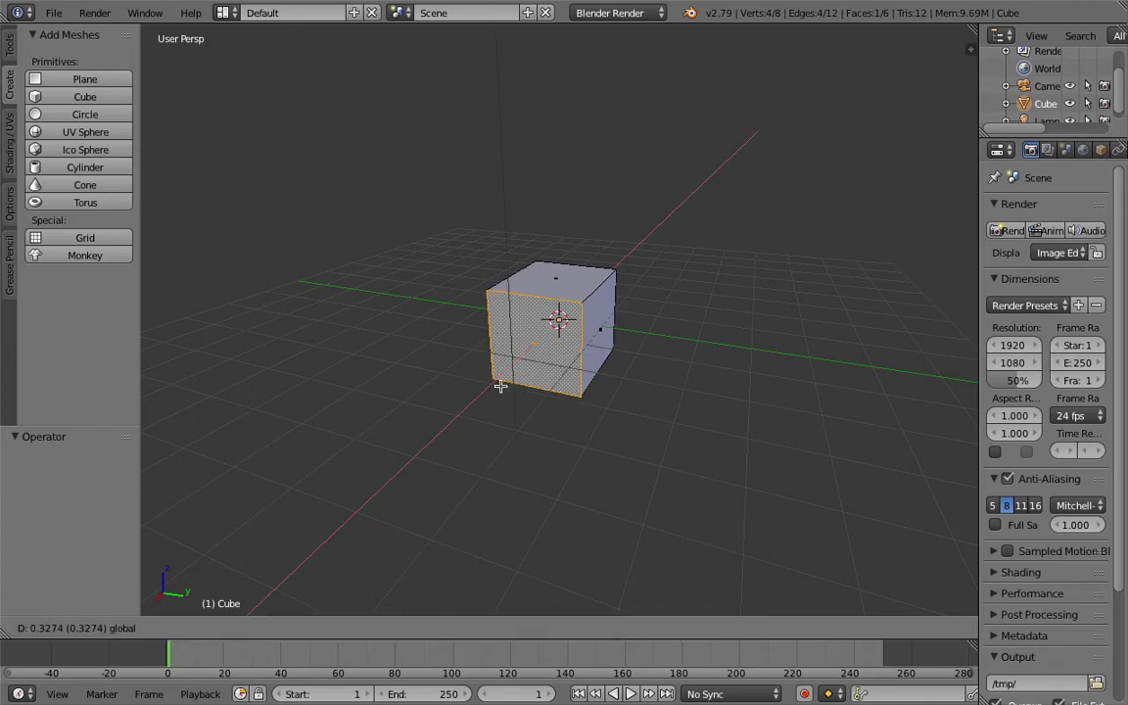
left_click(416, 509)
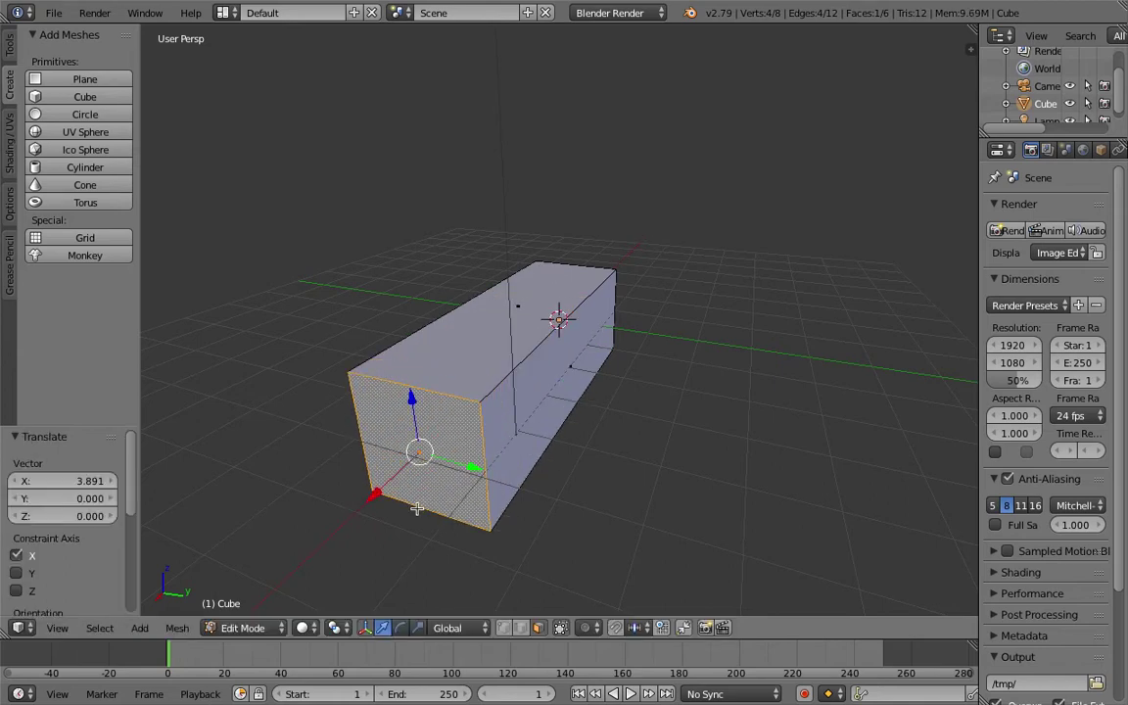
key("z")
key("z")
key("ctrl+z")
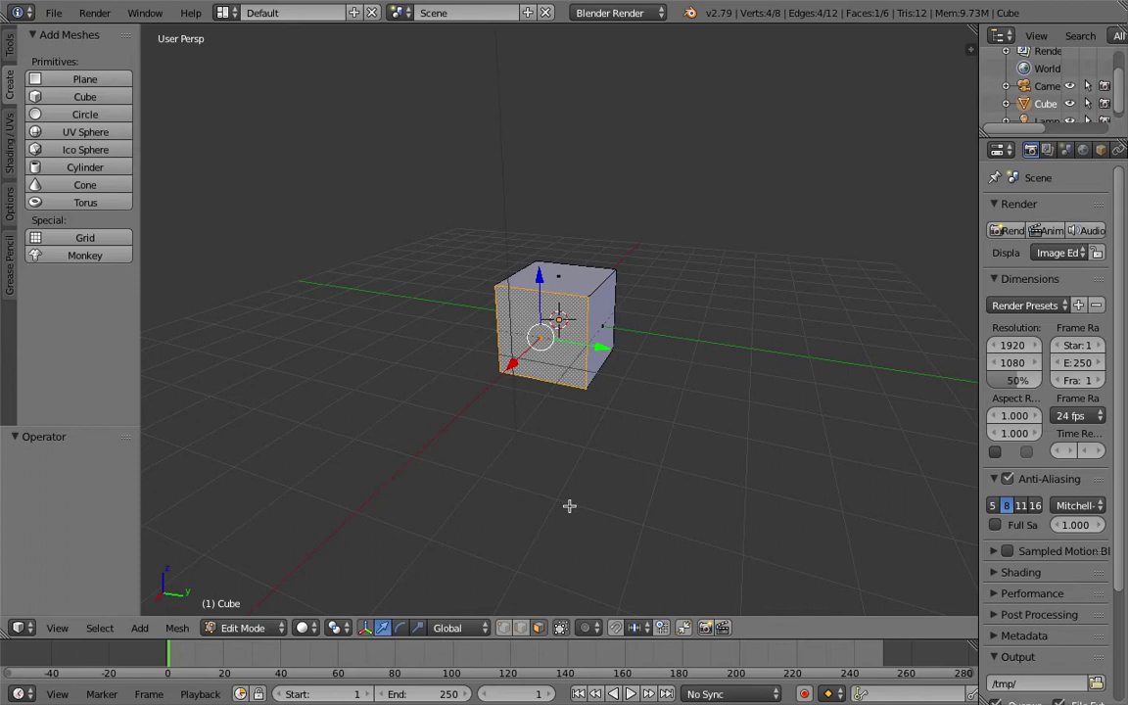
Step: Change to vertex selection and select the cube's nearest upper corner vertex
left_click(537, 627)
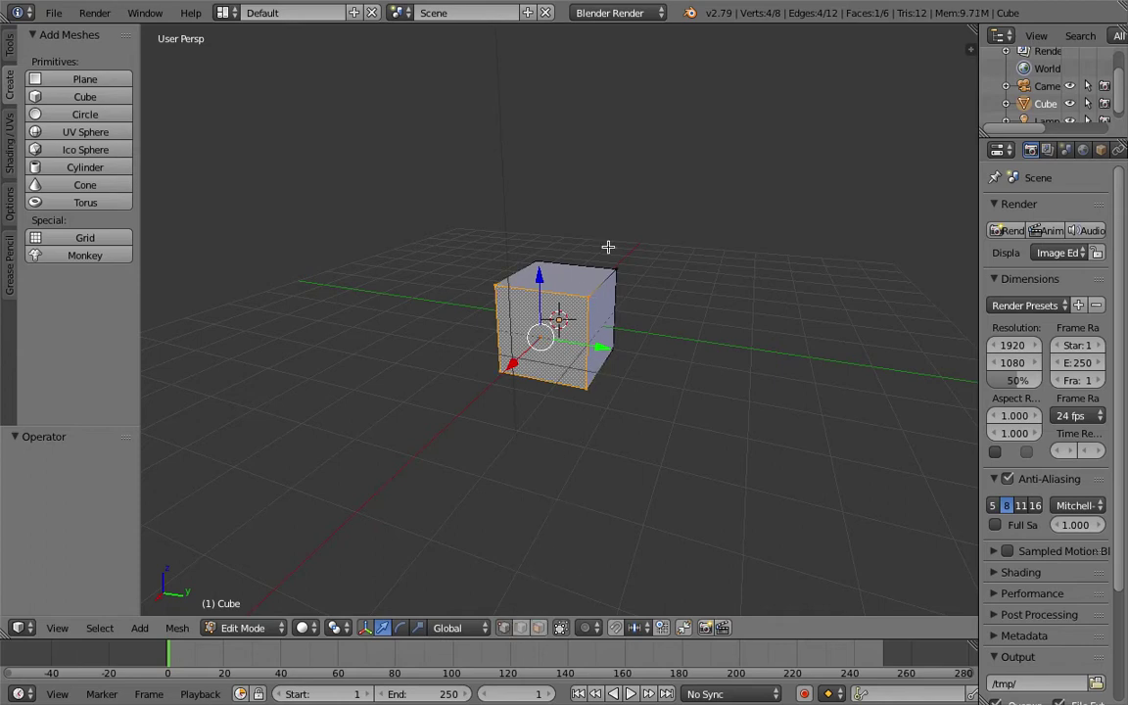
right_click(589, 298)
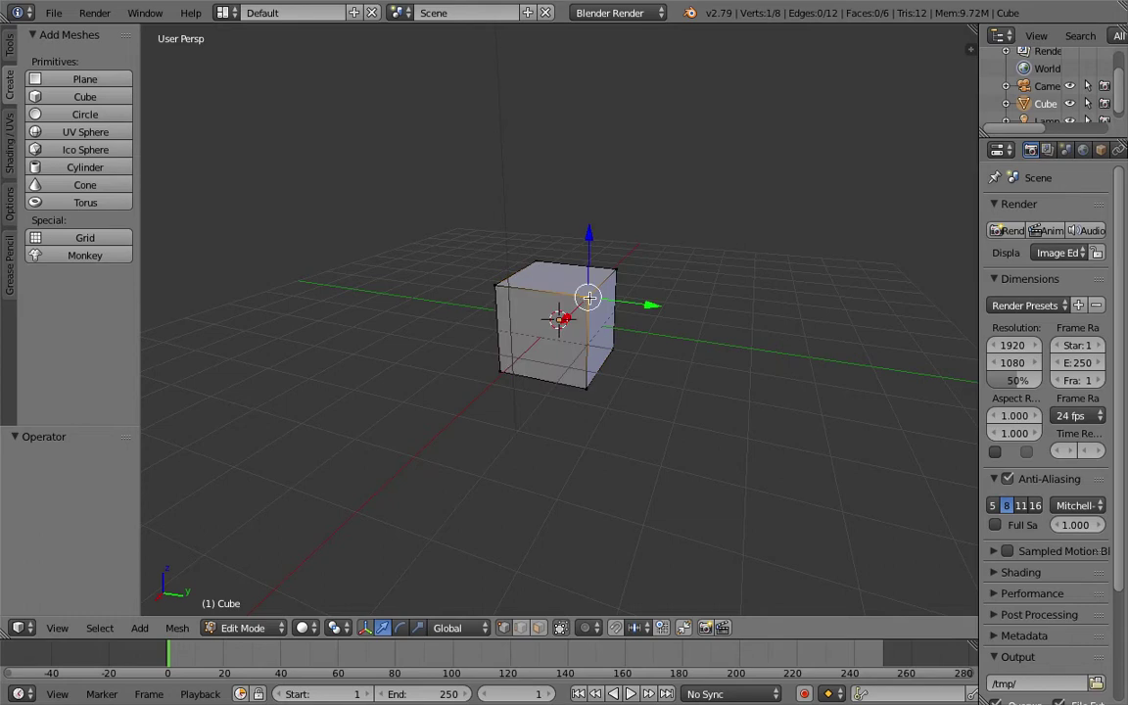
middle_click_drag(588, 298, 530, 268)
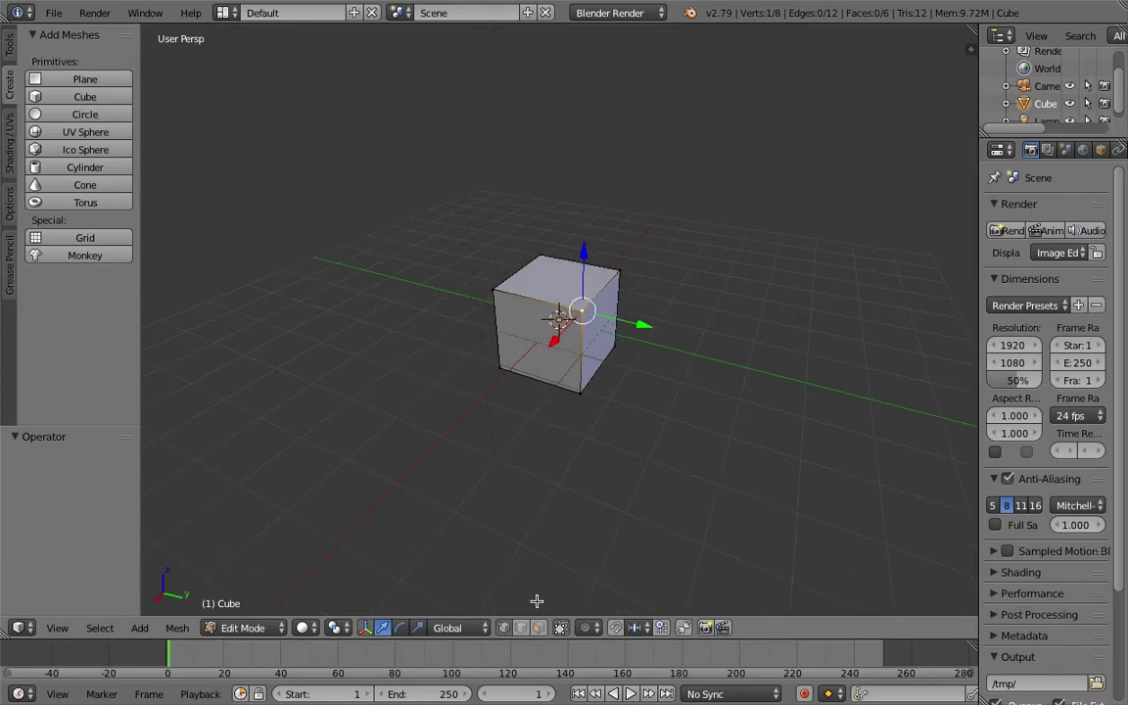
Step: Clear the selection, change to edge selection and select the cube's nearest vertical edge
key("a")
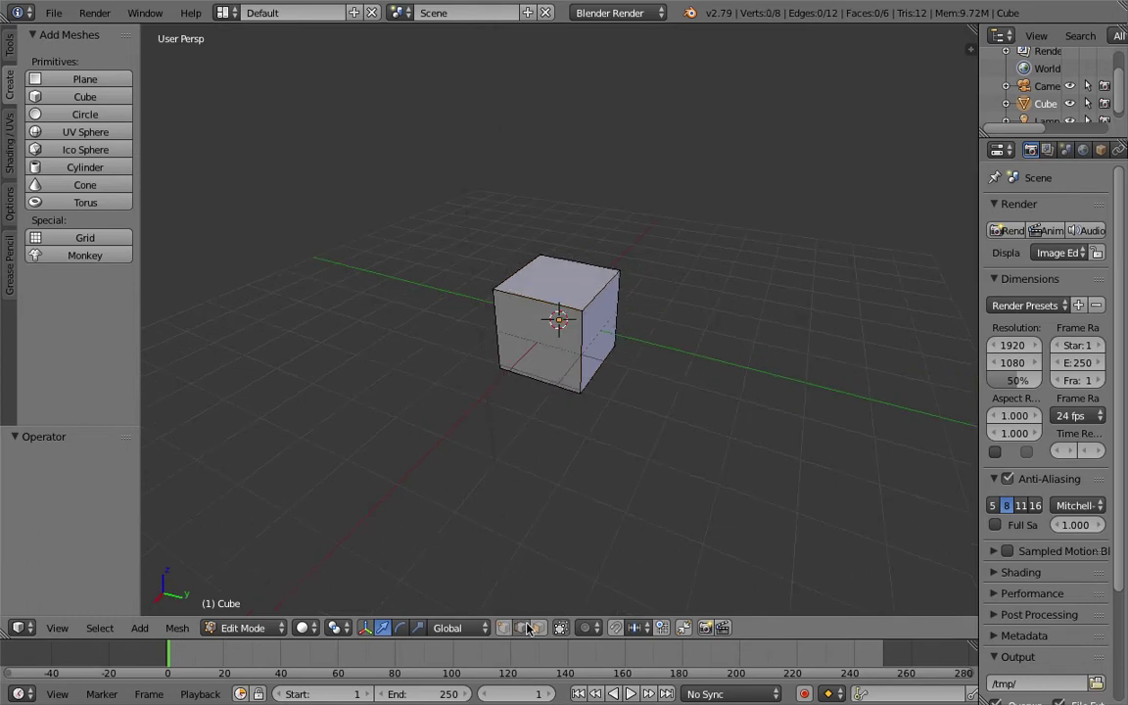
right_click(583, 337)
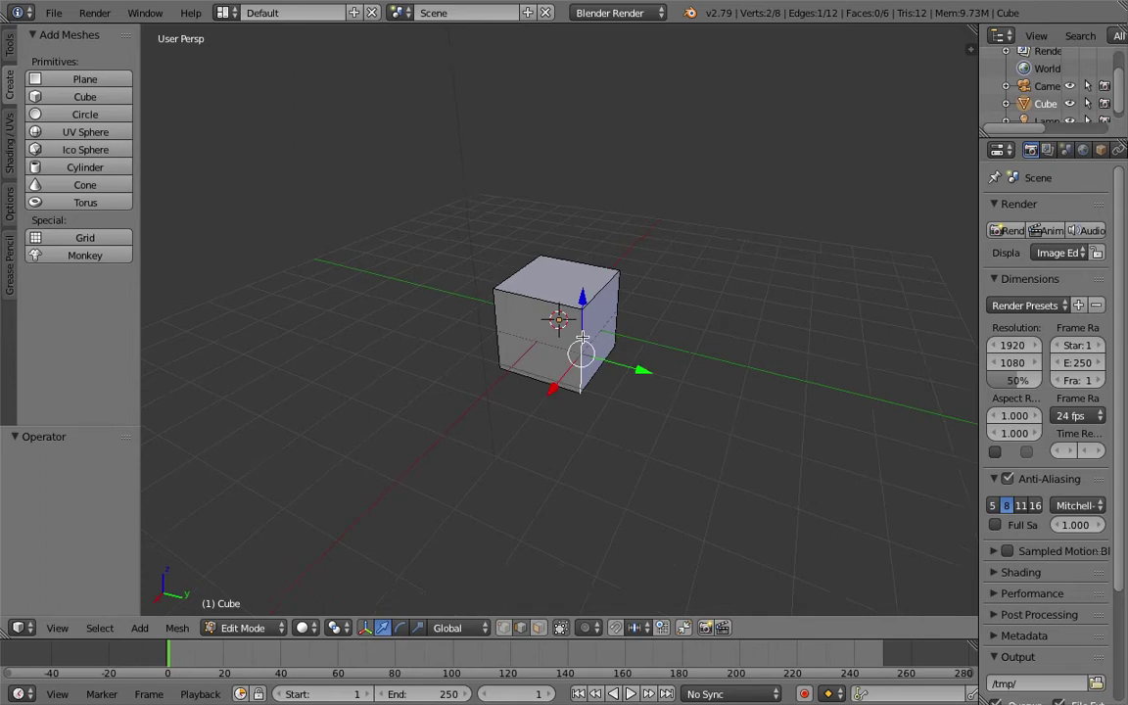
middle_click_drag(583, 337, 567, 461)
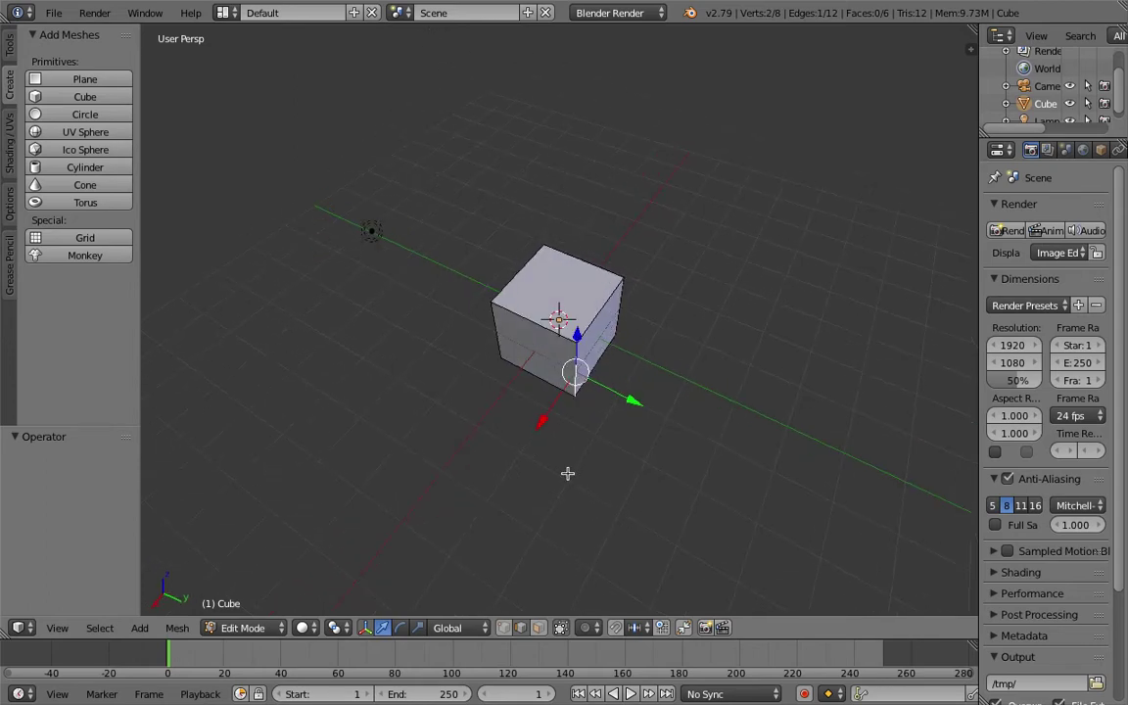
Step: Change to face selection and select the cube's top face
left_click(537, 631)
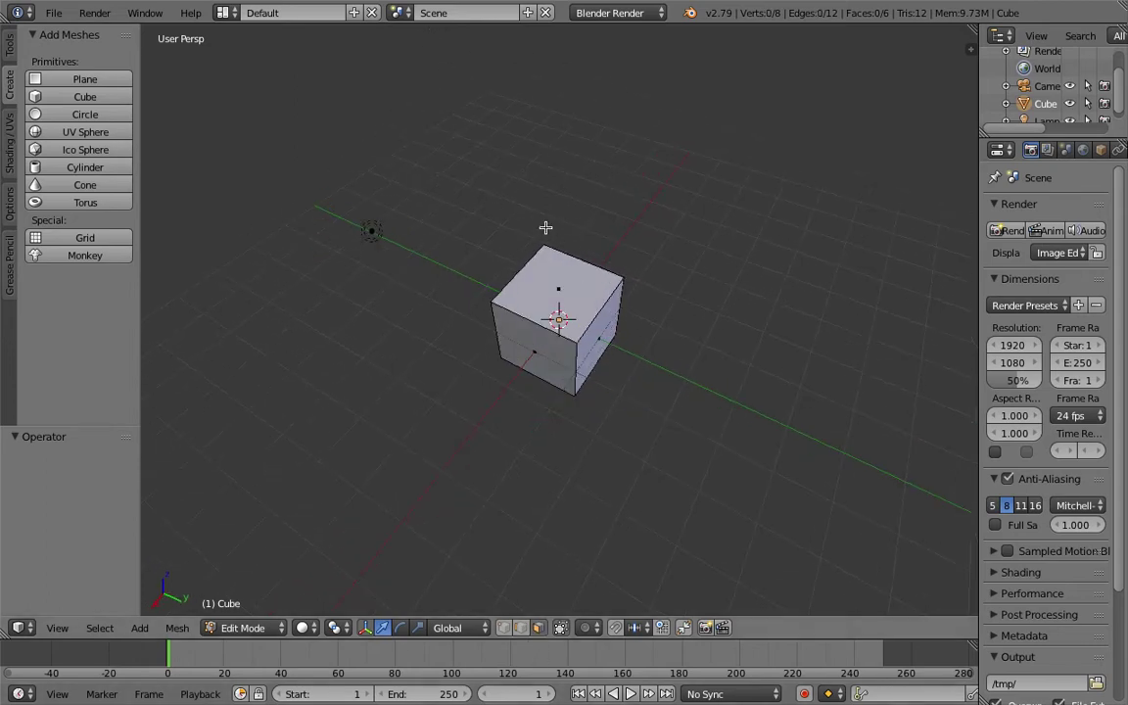
right_click(560, 281)
middle_click_drag(561, 281, 454, 539)
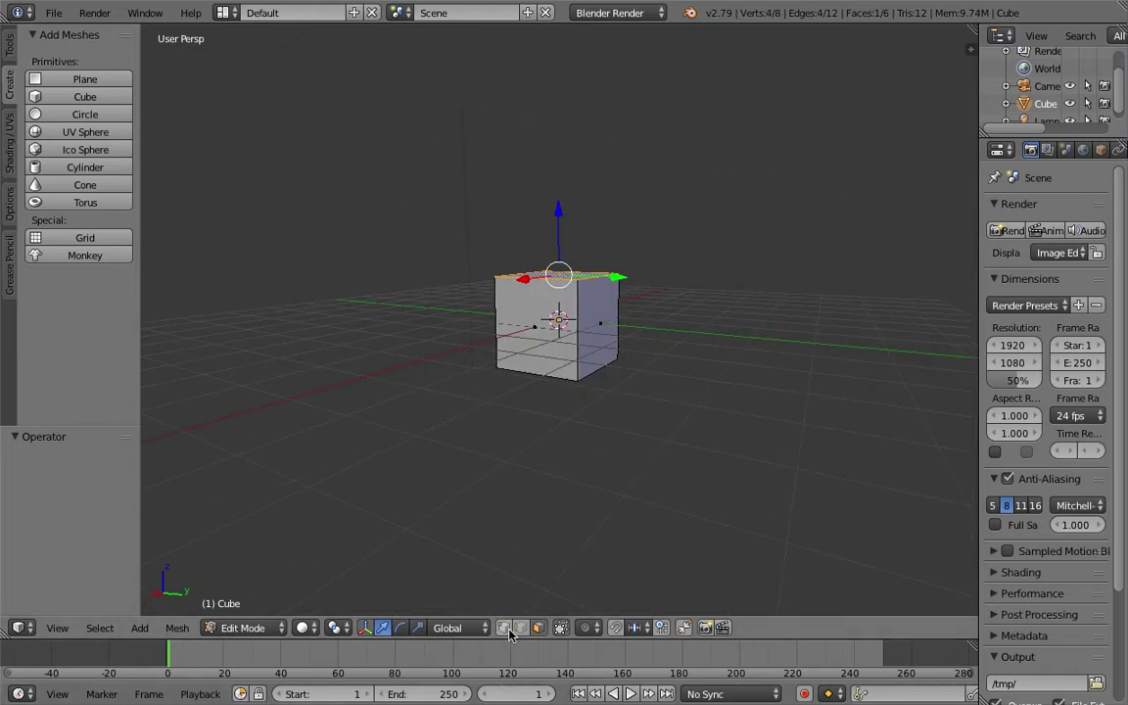
middle_click_drag(544, 419, 536, 474)
middle_click_drag(544, 419, 515, 423)
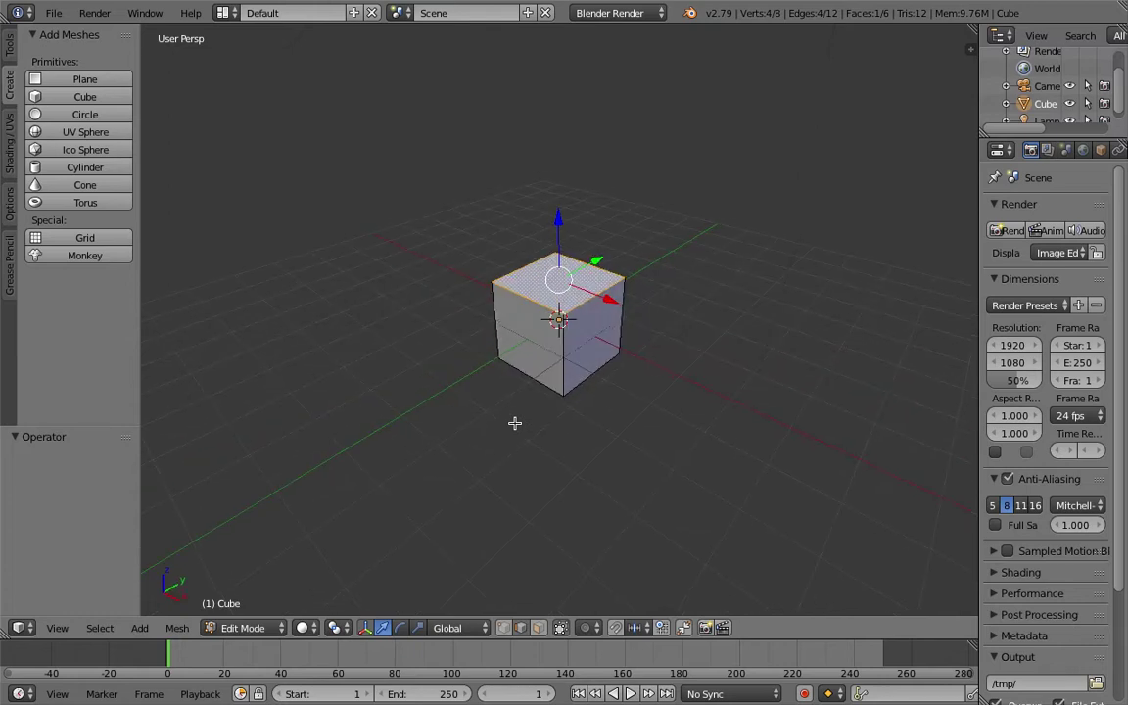
Step: In edge selection, try raising the cube's top positive-X edge about 2.05 units along the Z axis, and undo the move
right_click(585, 304)
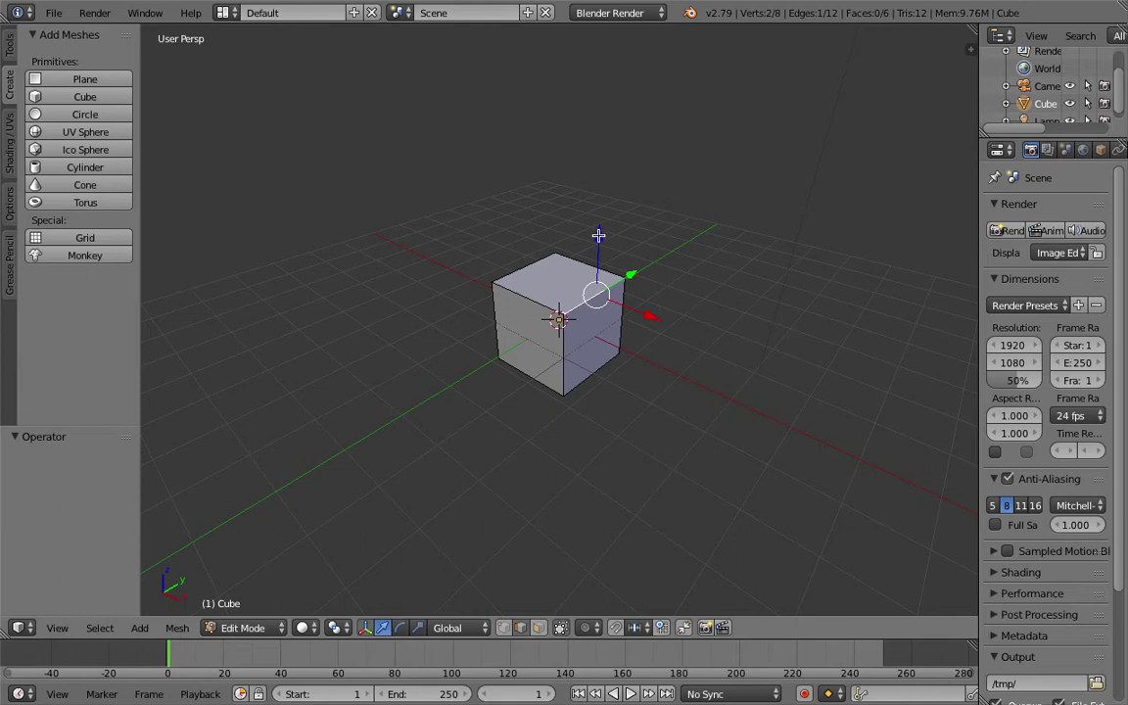
left_click_drag(598, 235, 619, 134)
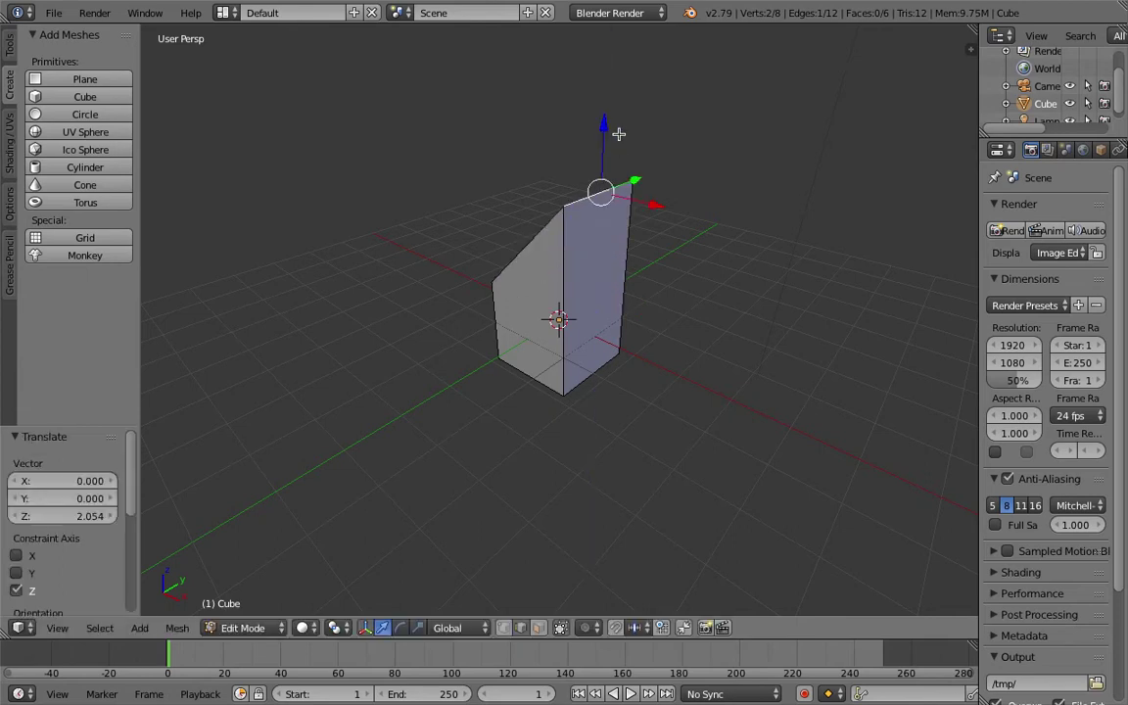
key("z")
key("z")
key("ctrl+z")
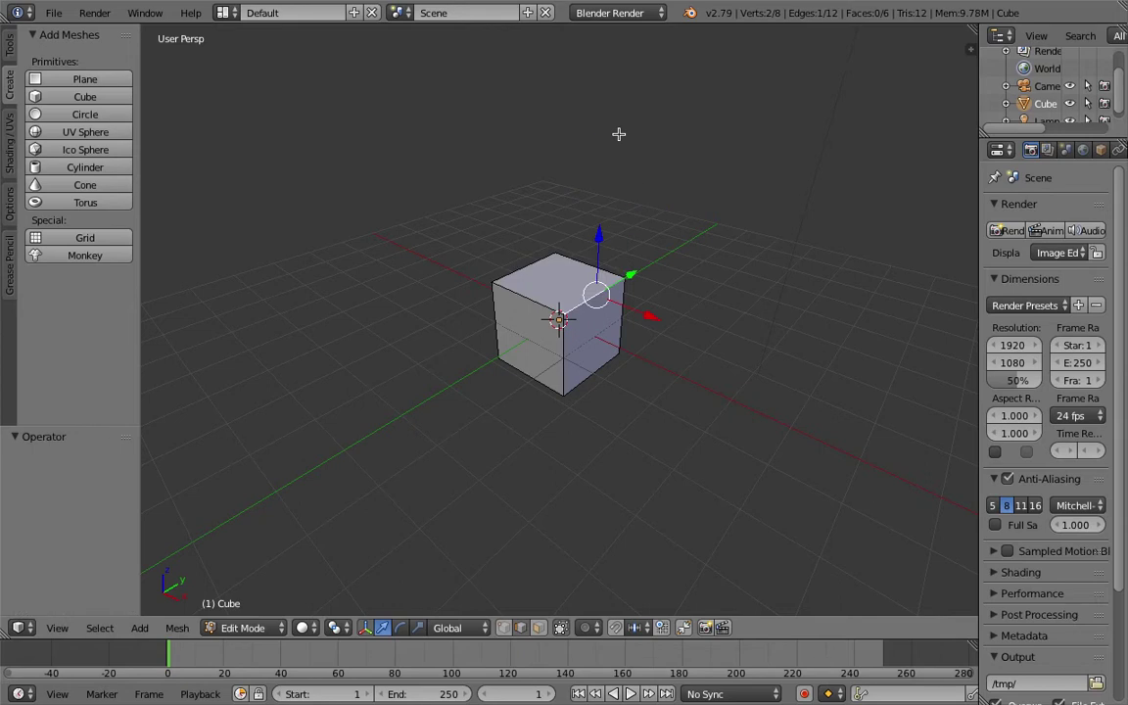
Step: Raise the cube's selected top positive-X edge by 2 units along the global Z axis
key("g")
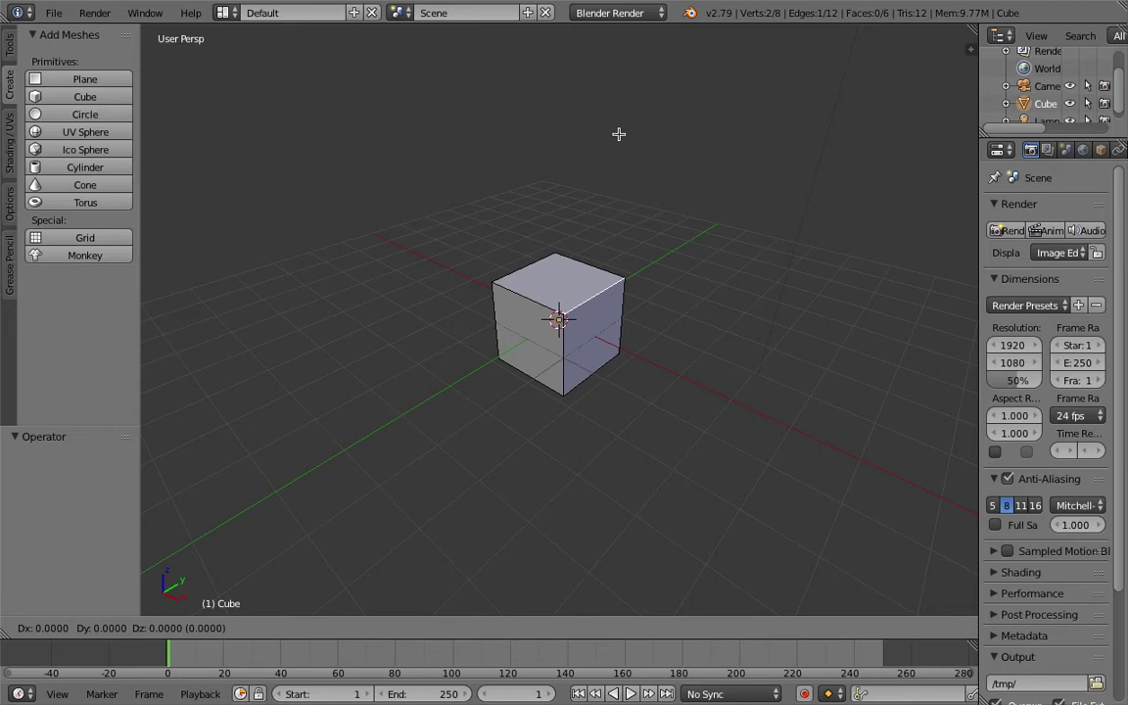
key("z")
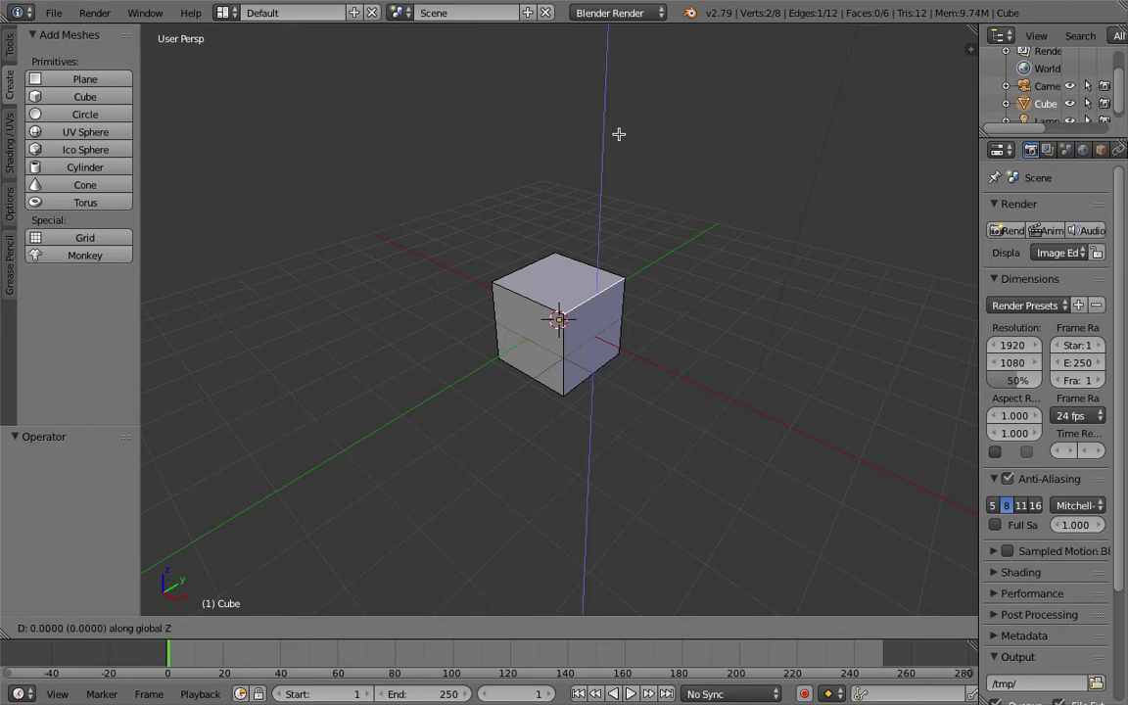
type("90")
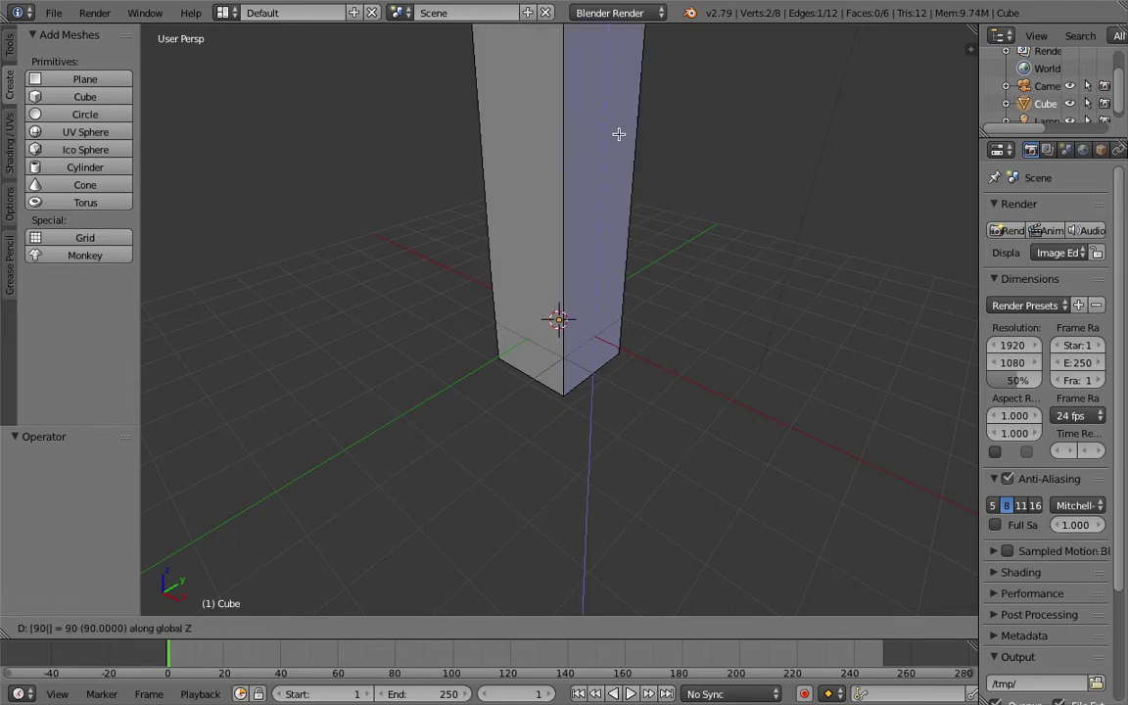
key("BackSpace")
key("BackSpace")
type("45")
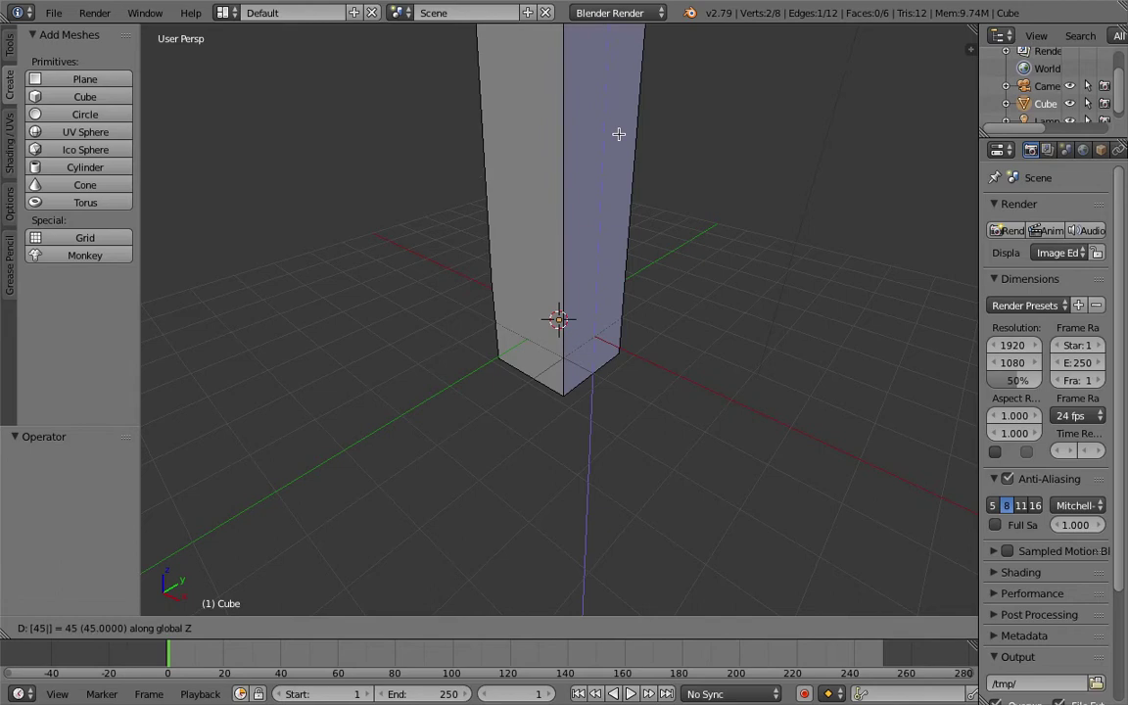
key("BackSpace")
key("BackSpace")
type("22")
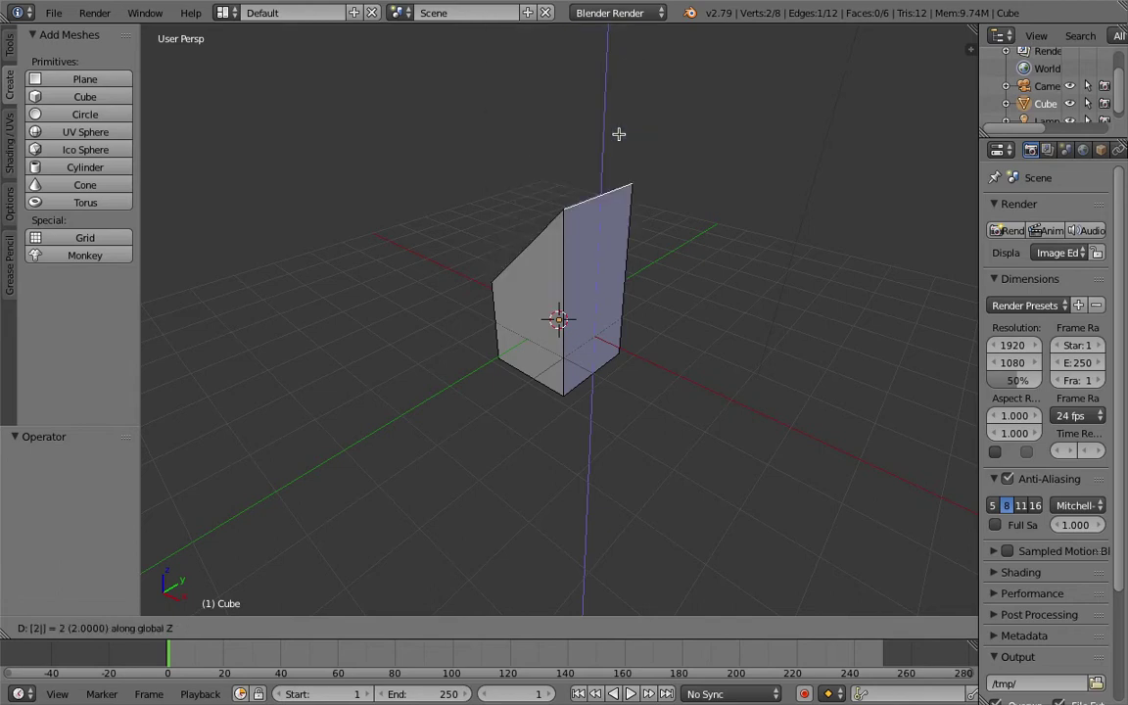
key("BackSpace")
type("2")
key("BackSpace")
key("Return")
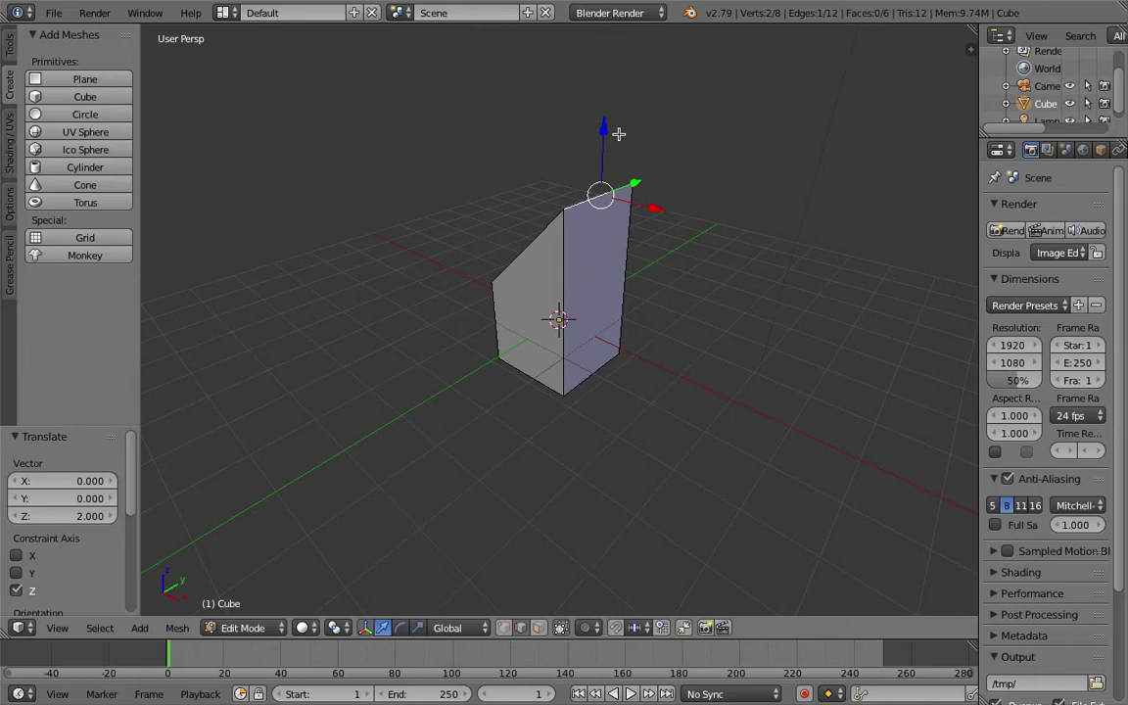
Step: In face selection, select the tall positive-X face and extrude it 2 units along its normal
middle_click_drag(619, 134, 543, 215)
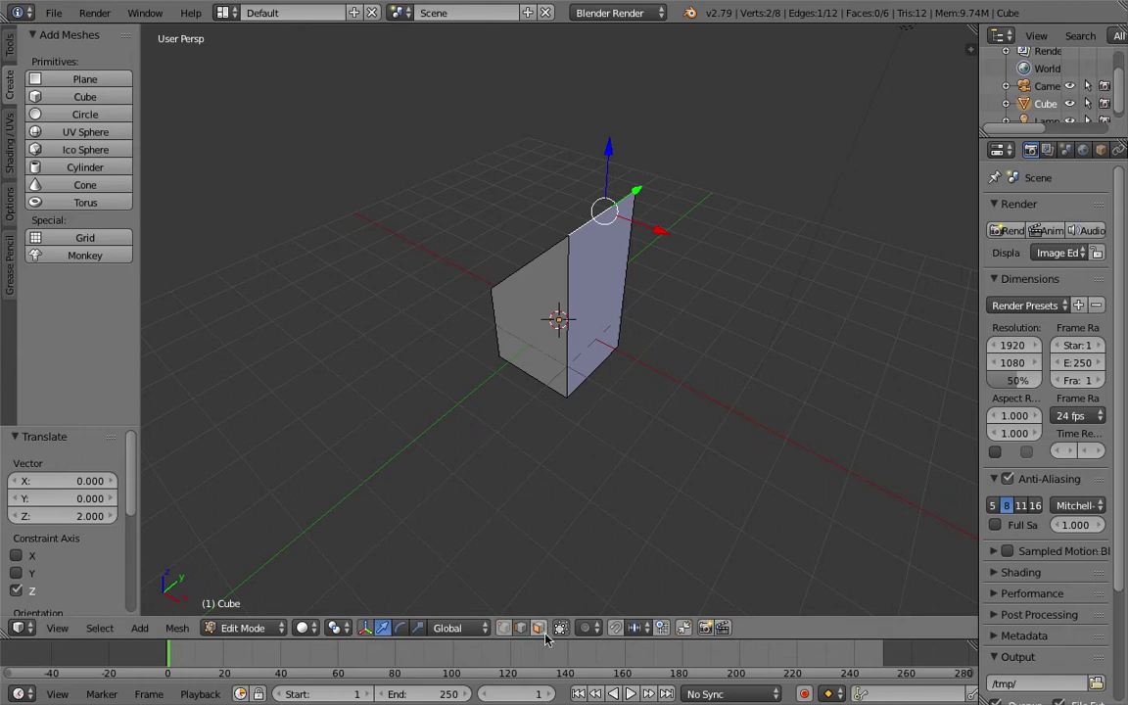
right_click(603, 259)
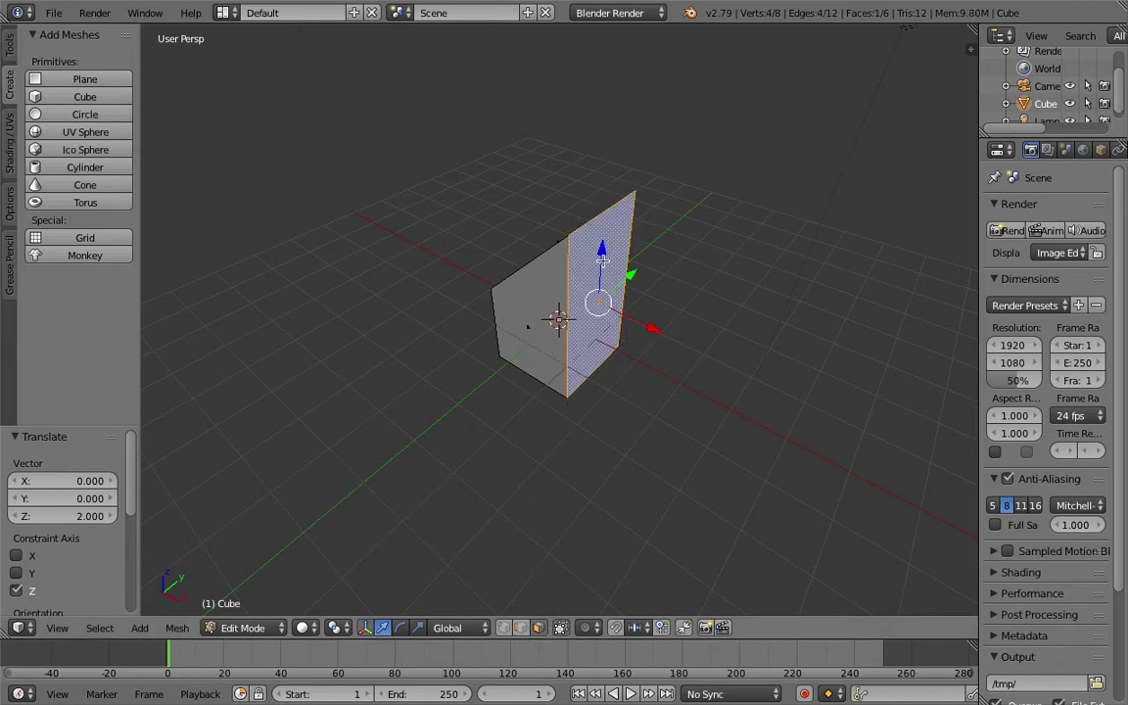
middle_click_drag(595, 313, 596, 312)
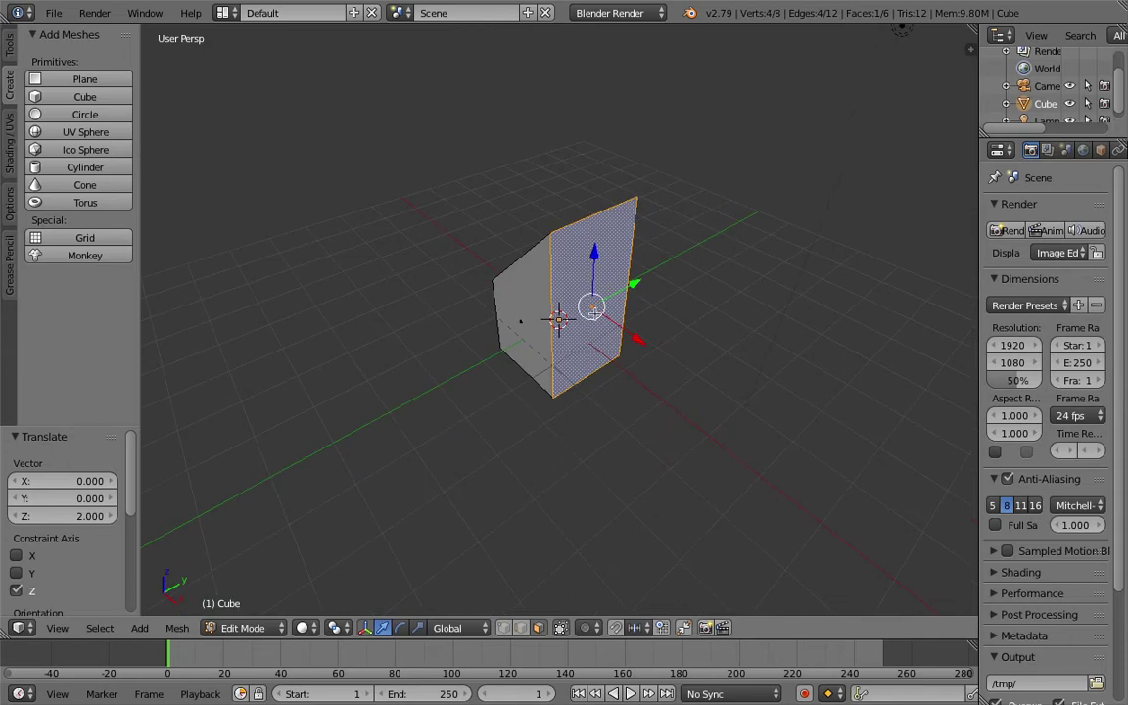
left_click(8, 44)
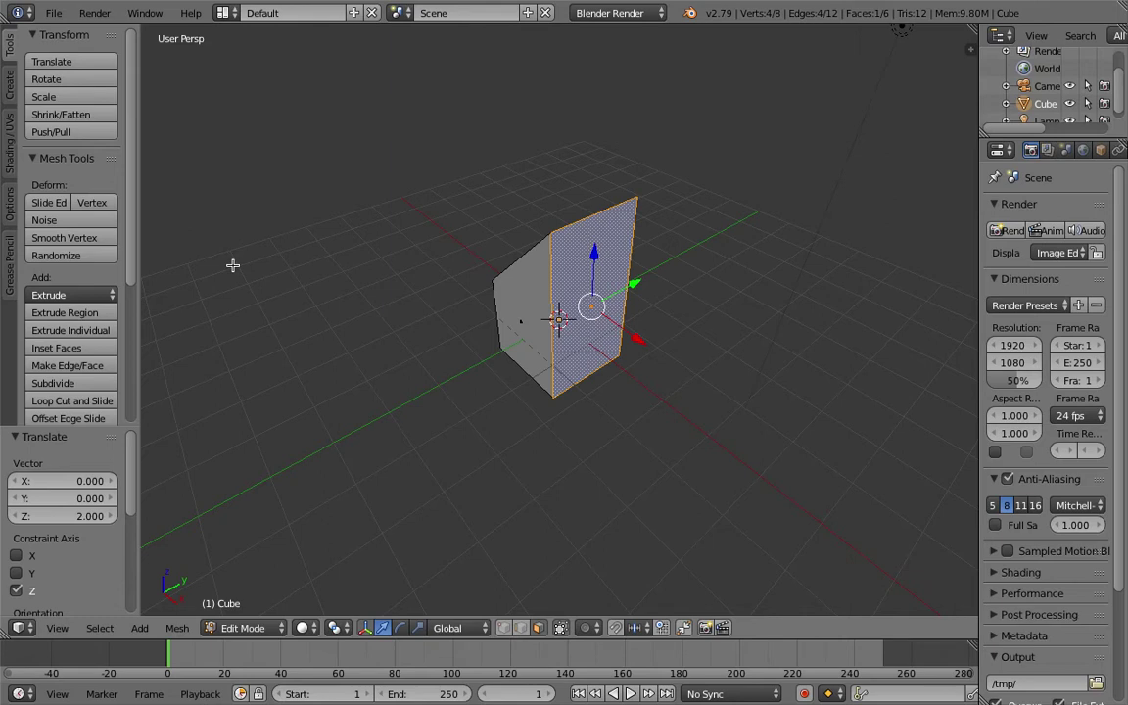
key("e")
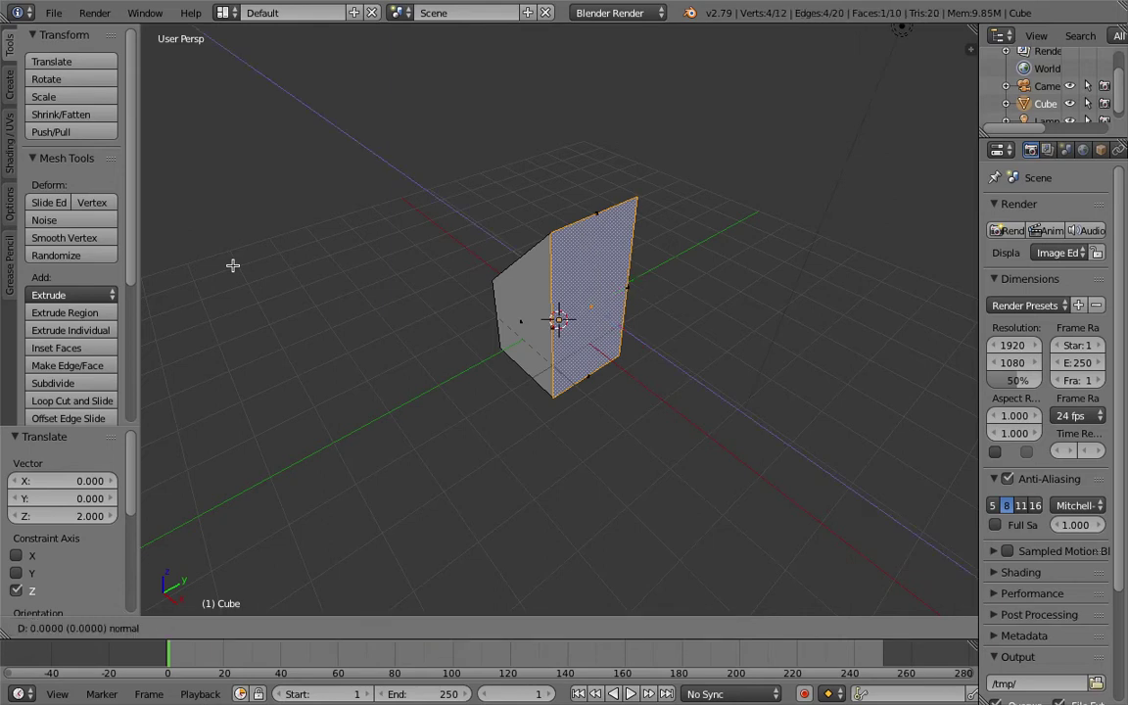
type("2")
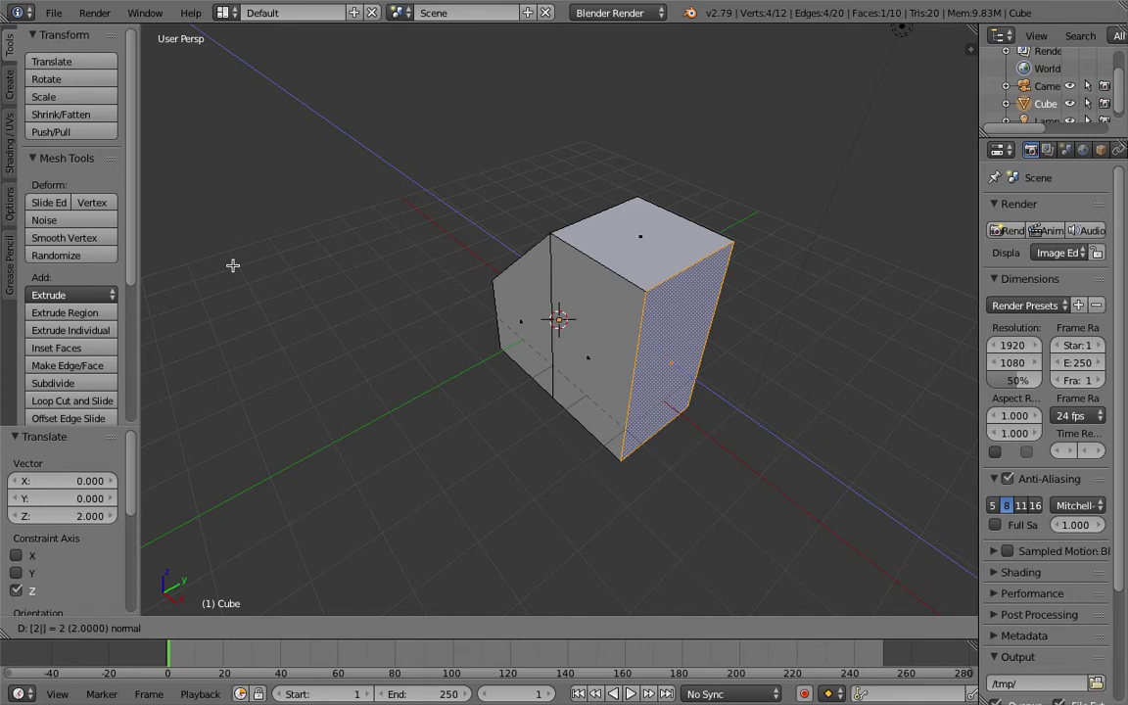
key("BackSpace")
type("1")
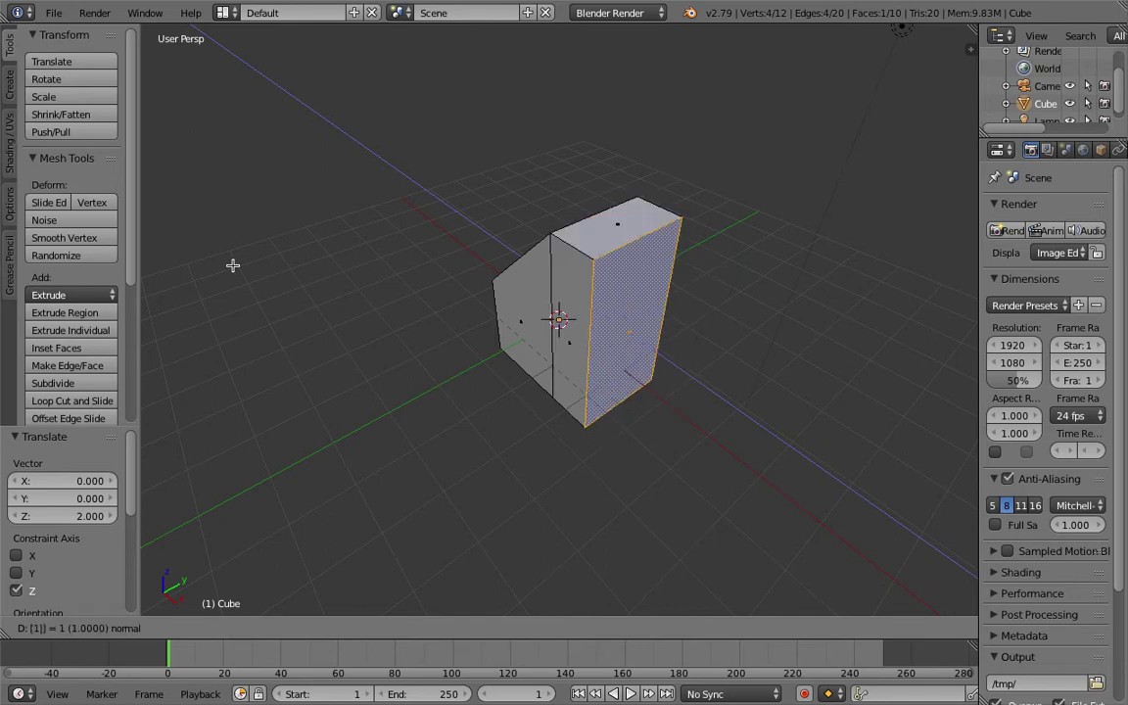
key("BackSpace")
type("2")
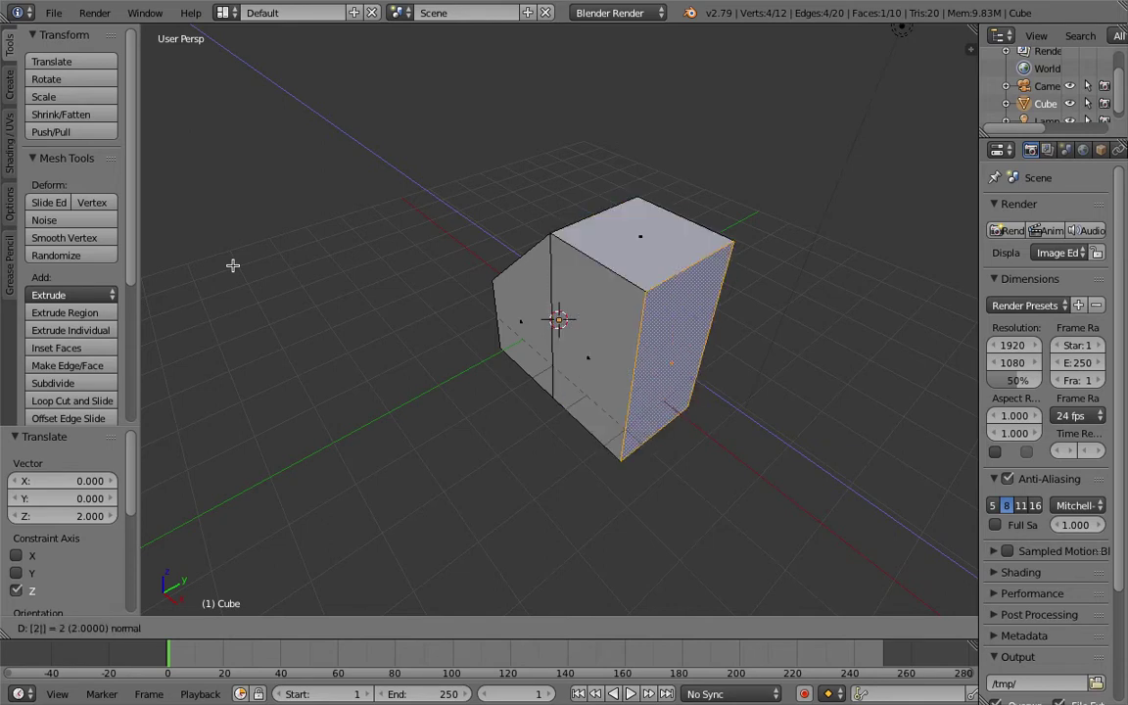
key("BackSpace")
type("1")
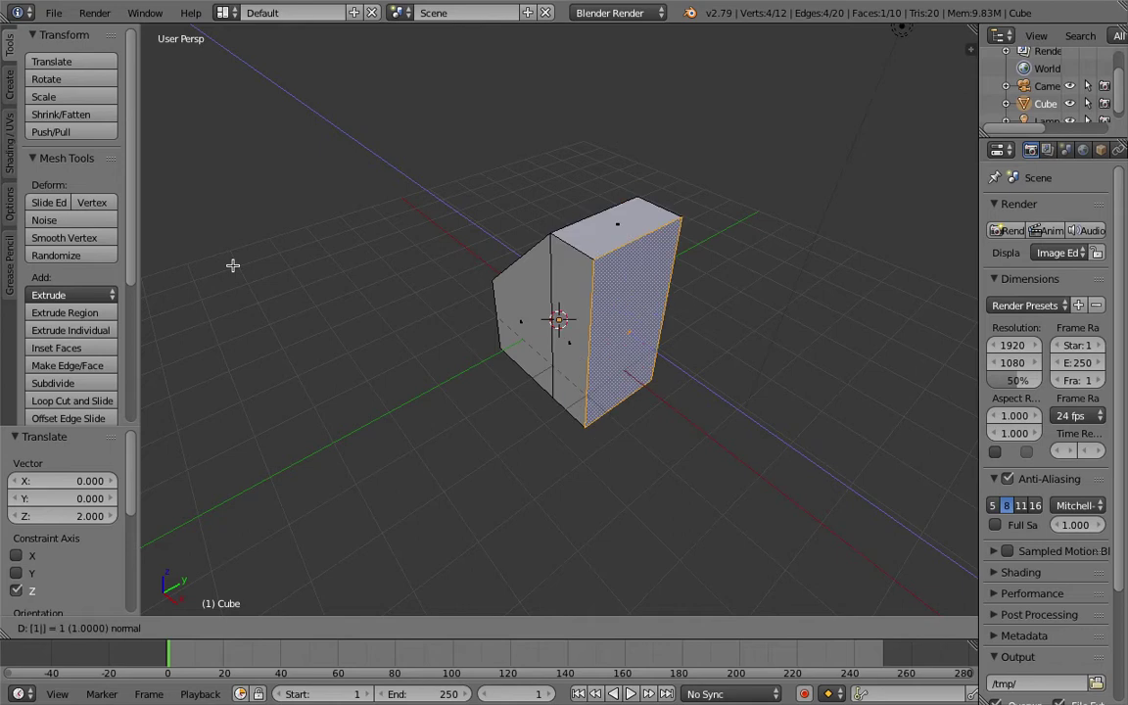
key("BackSpace")
type("2")
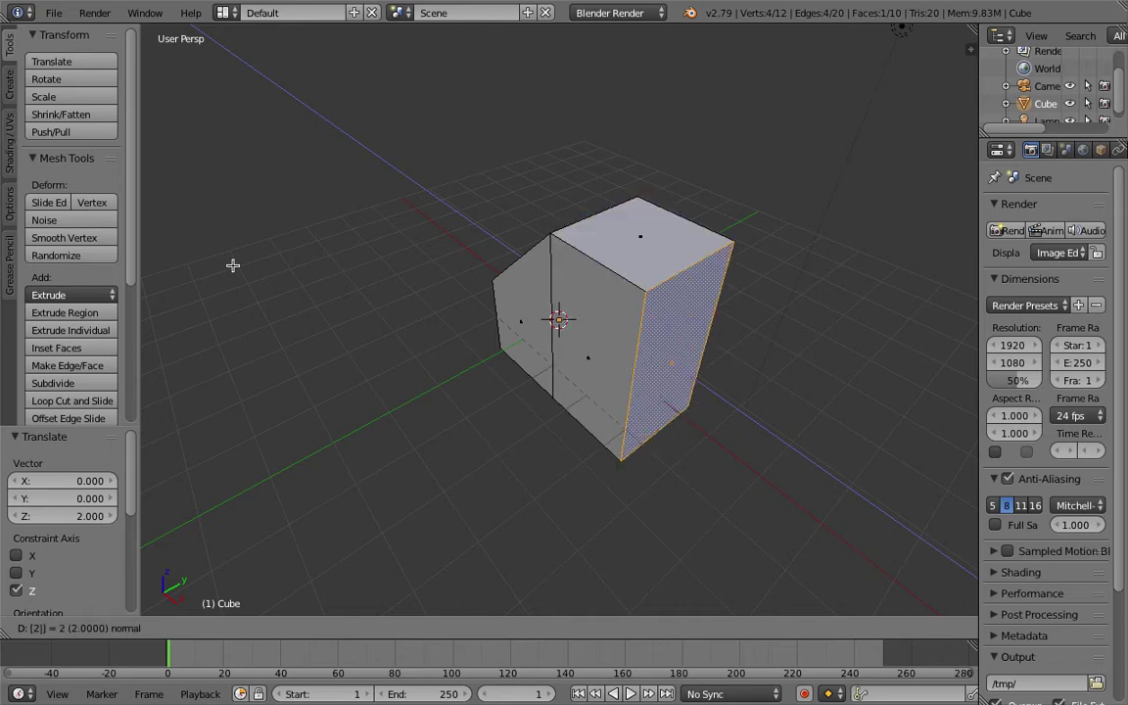
key("Return")
Step: In edge selection, move the extruded block's outer top edge -2 units along the global Z axis
middle_click_drag(233, 266, 233, 265)
middle_click_drag(718, 181, 603, 313)
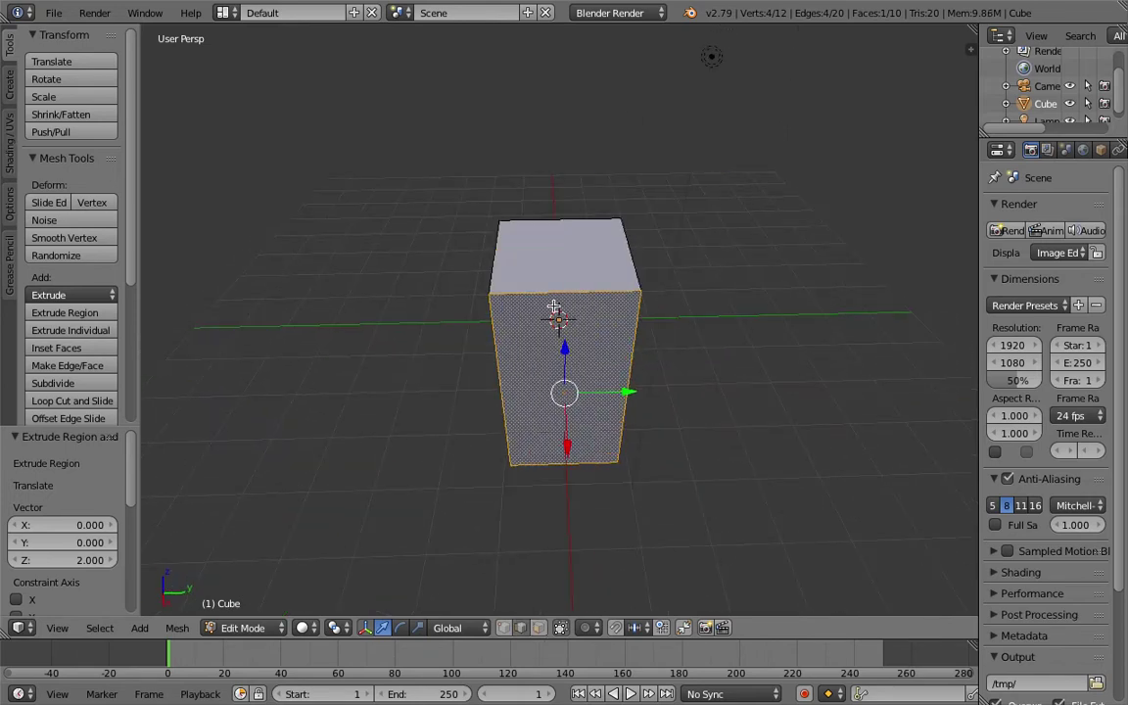
right_click(545, 294)
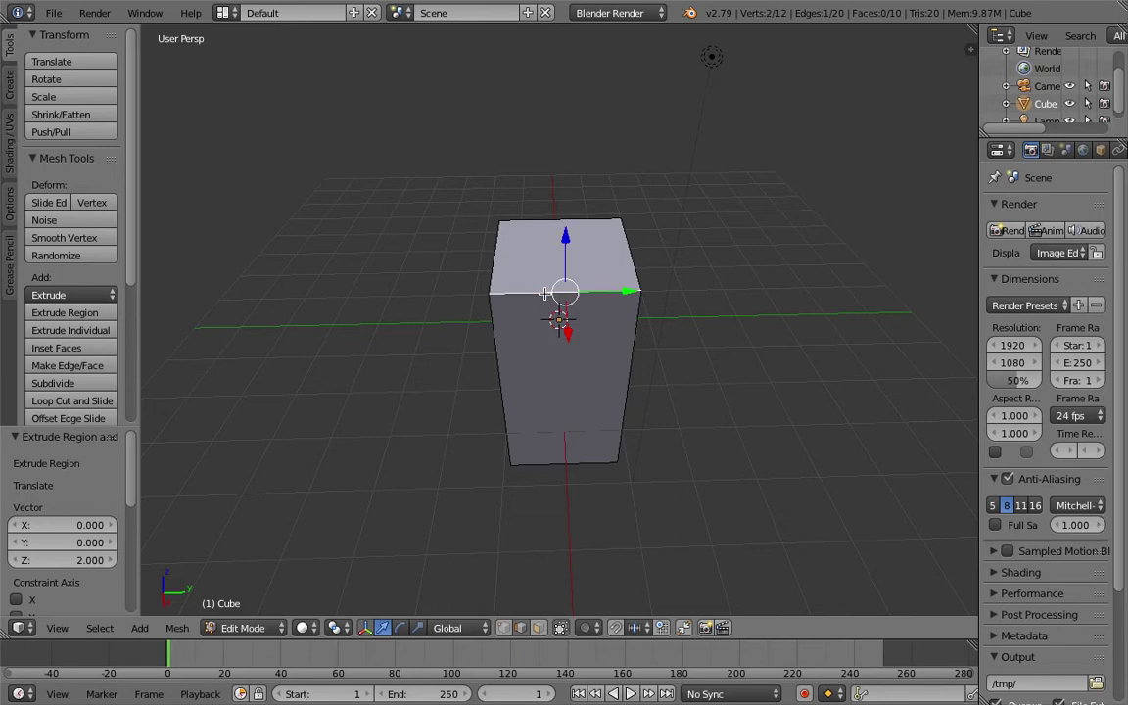
key("g")
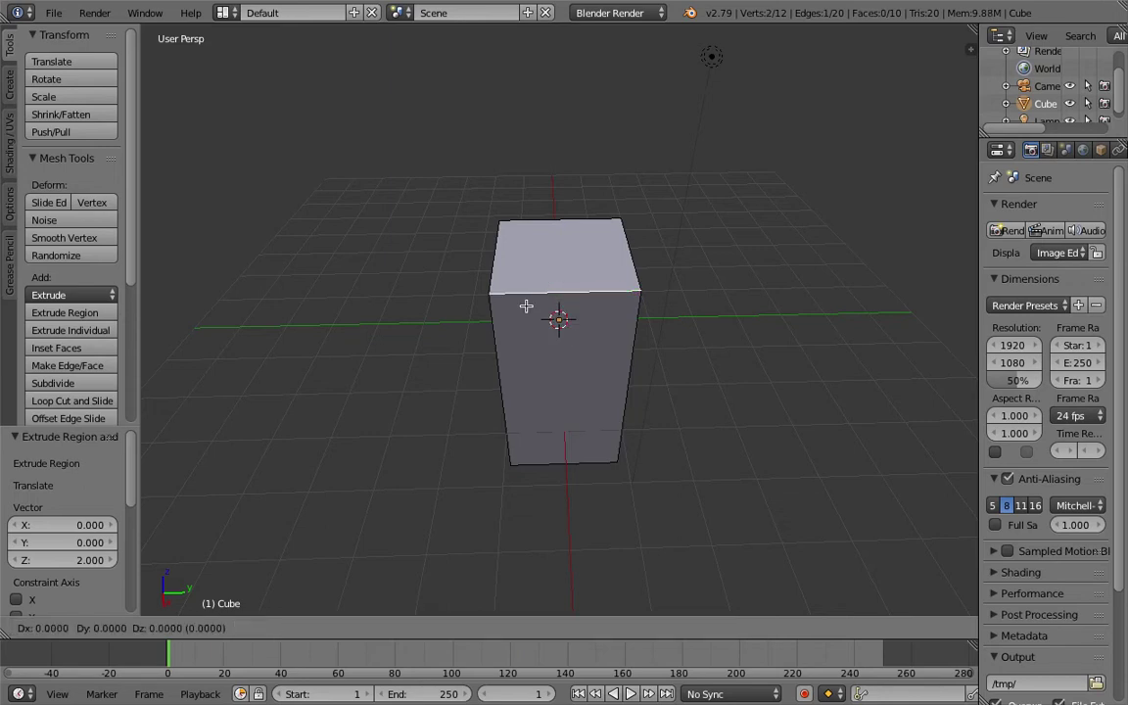
key("z")
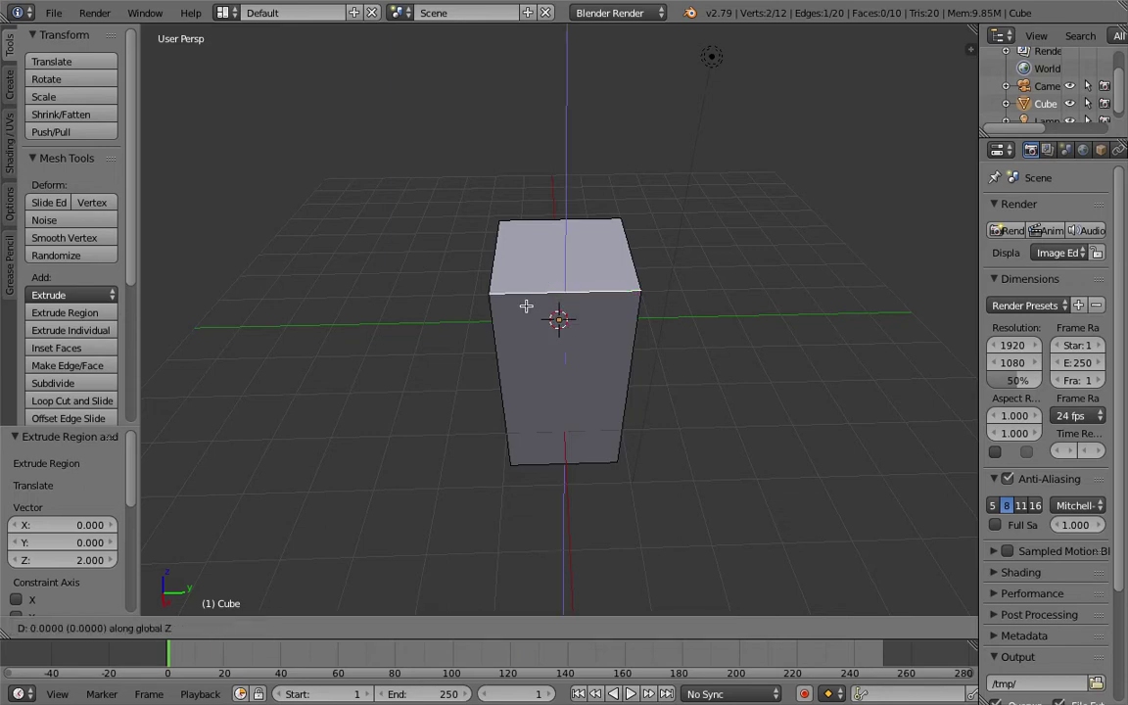
type("-2")
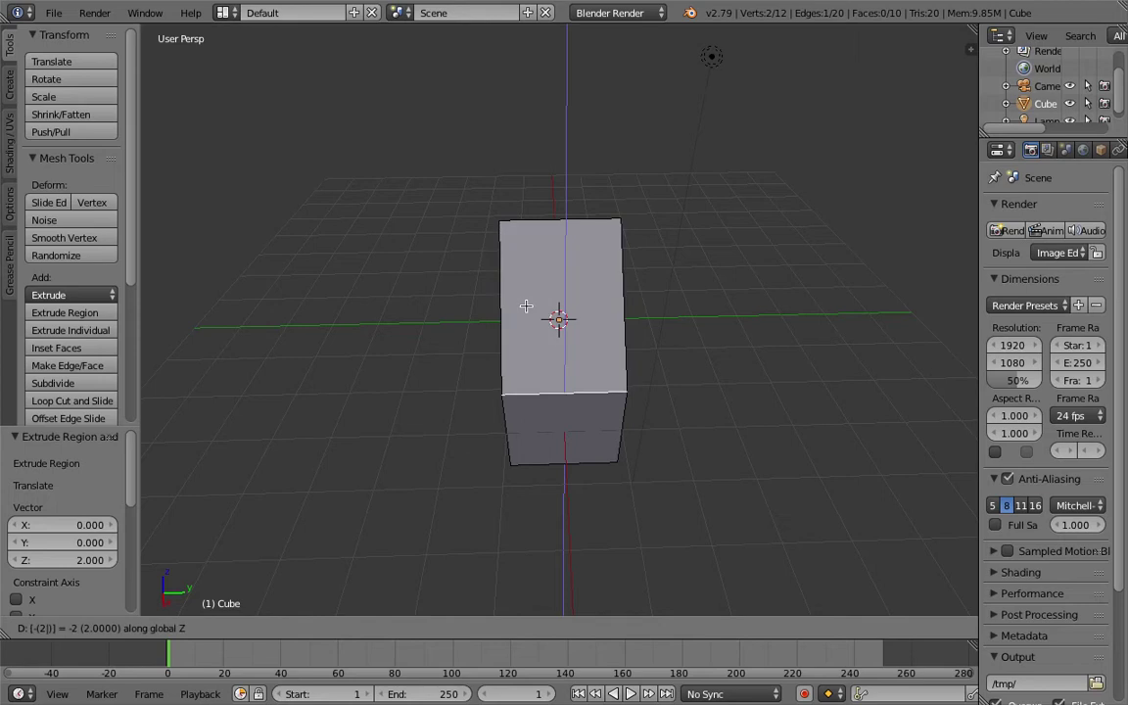
key("Return")
Step: Examine the house shape from its opposite side
middle_click_drag(526, 306, 526, 306)
key("KP_4")
key("KP_4")
key("KP_4")
key("KP_4")
key("KP_4")
key("KP_4")
key("KP_4")
key("KP_4")
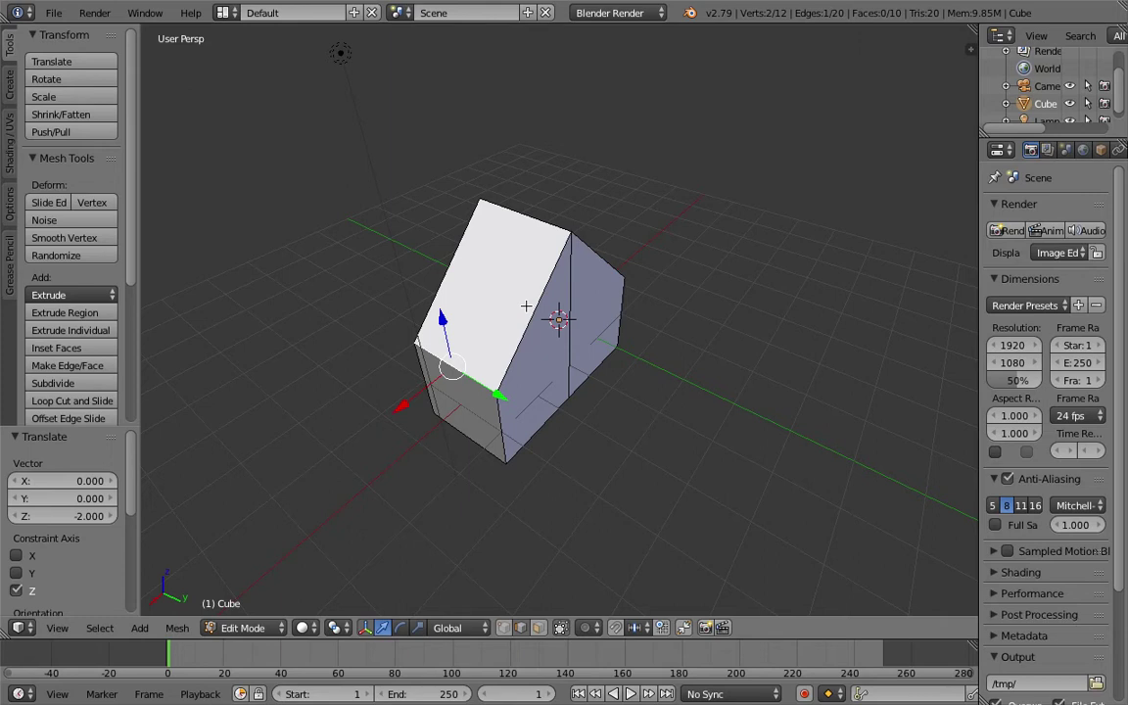
Step: Render the scene from the camera and return to the 3D view
middle_click_drag(526, 306, 517, 407)
key("KP_8")
key("KP_8")
key("KP_6")
key("KP_6")
key("F12")
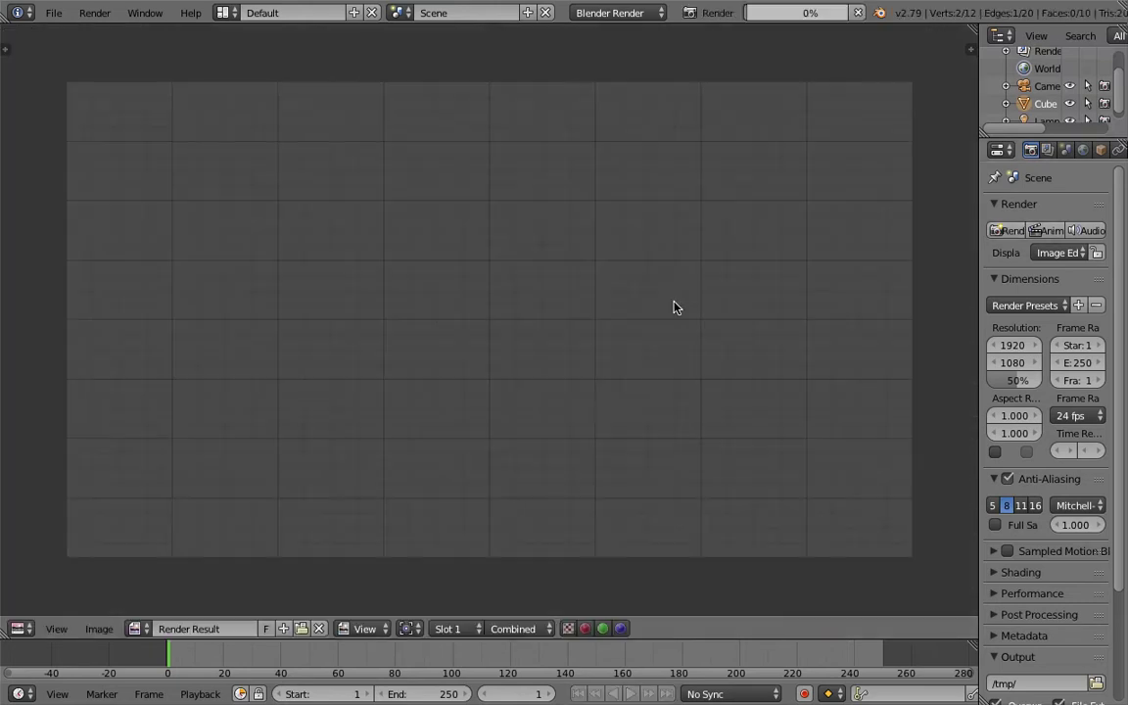
key("Escape")
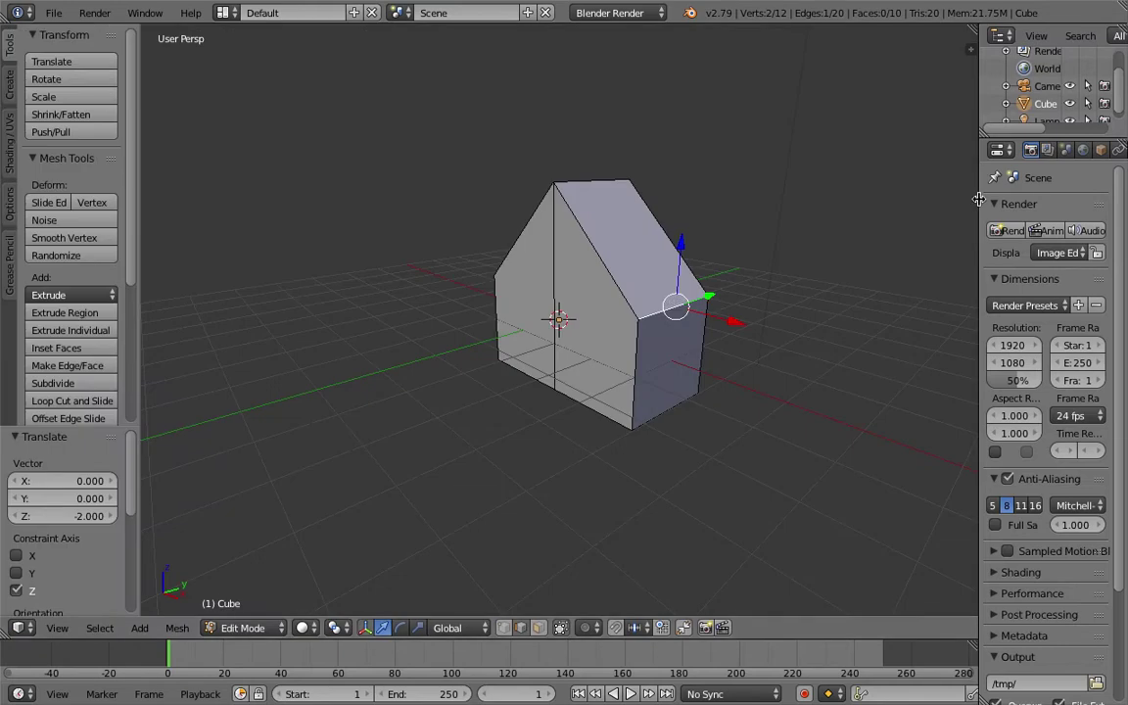
Step: Widen the properties editor and open the world's Horizon Color
left_click_drag(975, 198, 866, 209)
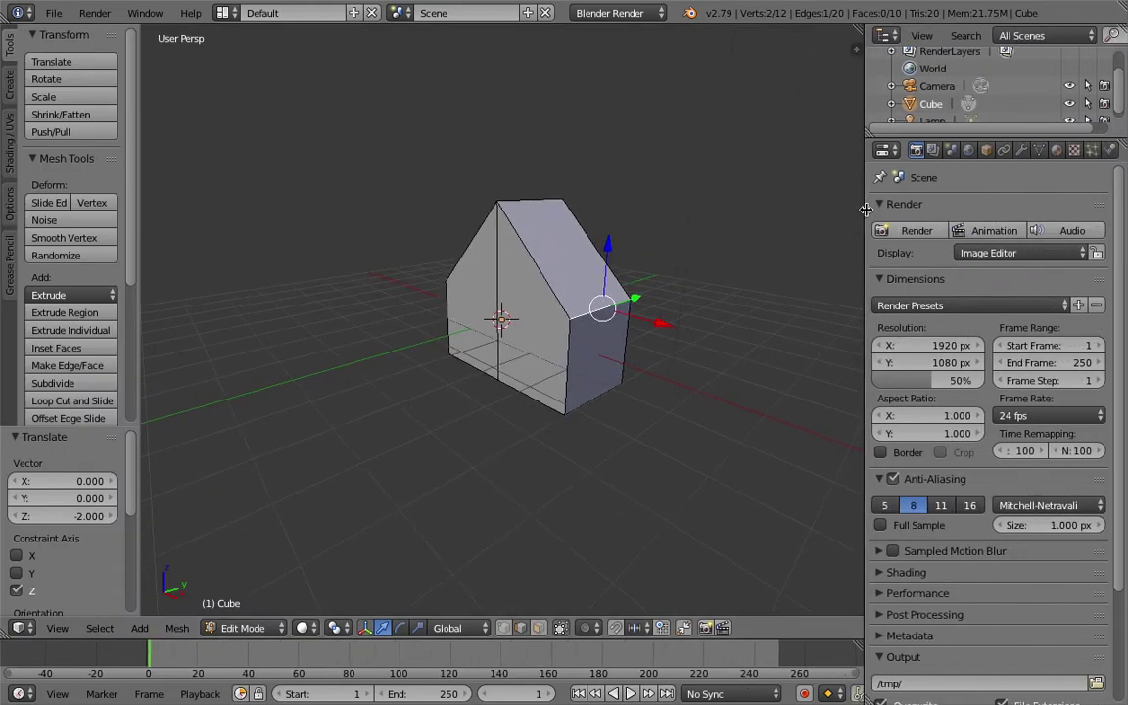
left_click(971, 152)
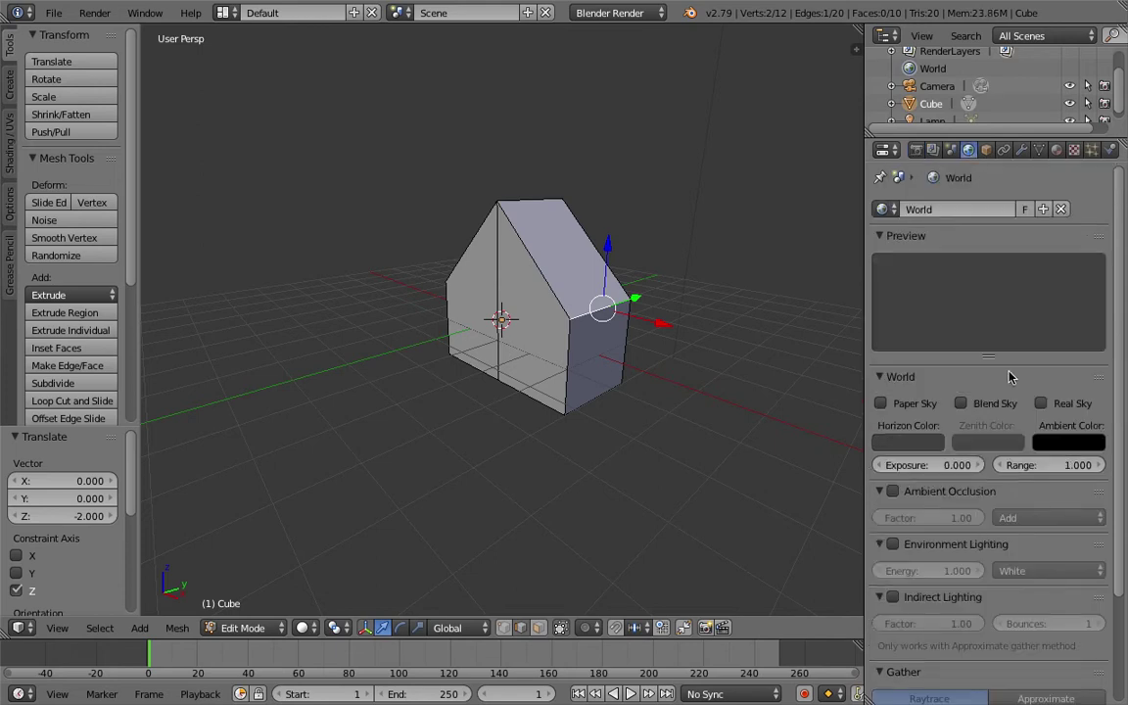
left_click(903, 445)
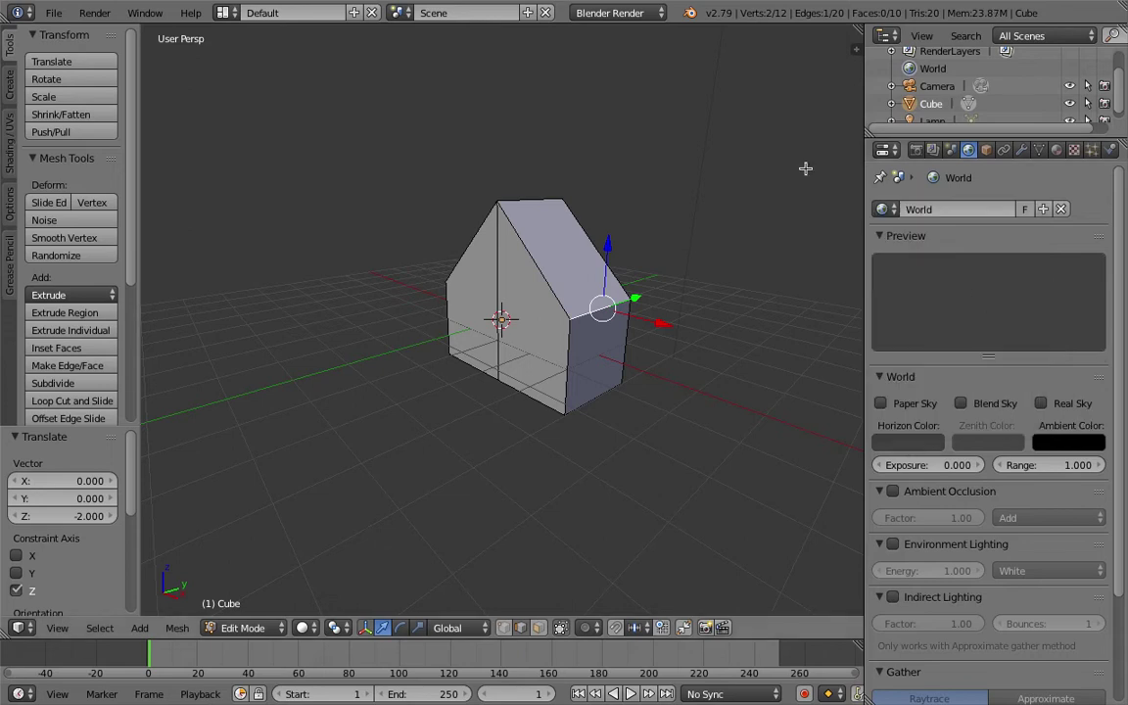
Step: Return to Object Mode, select the lamp above the house and change its type to Sun
scroll(805, 169, "down", 2)
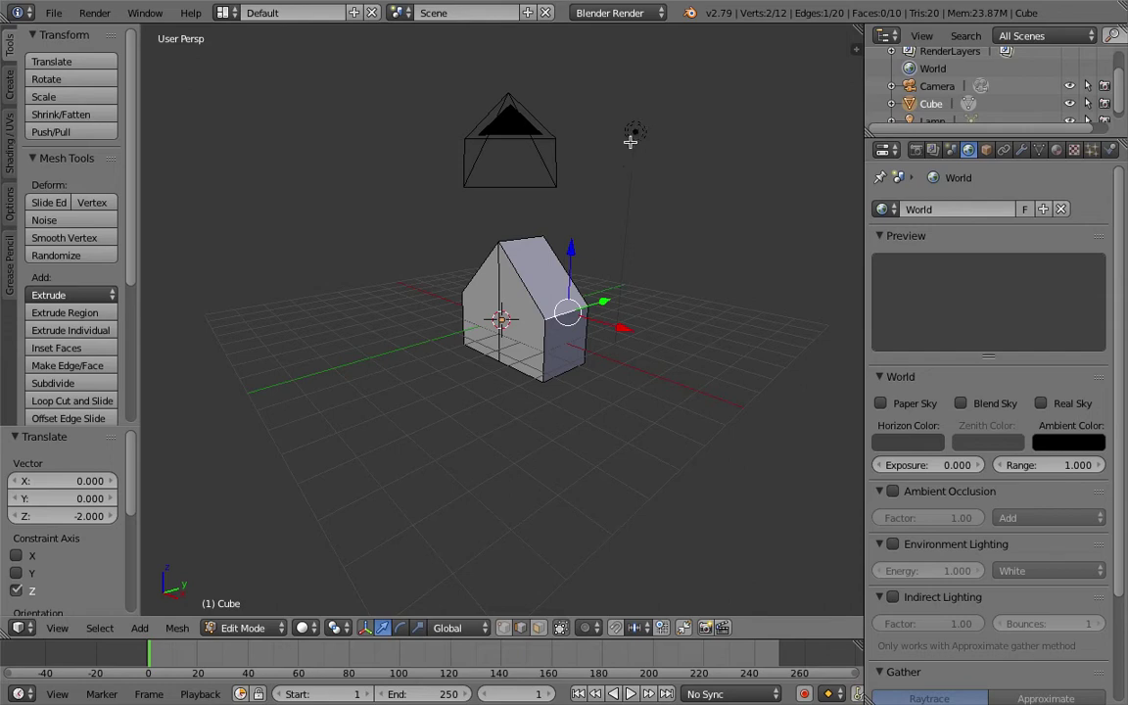
left_click(242, 628)
left_click(242, 605)
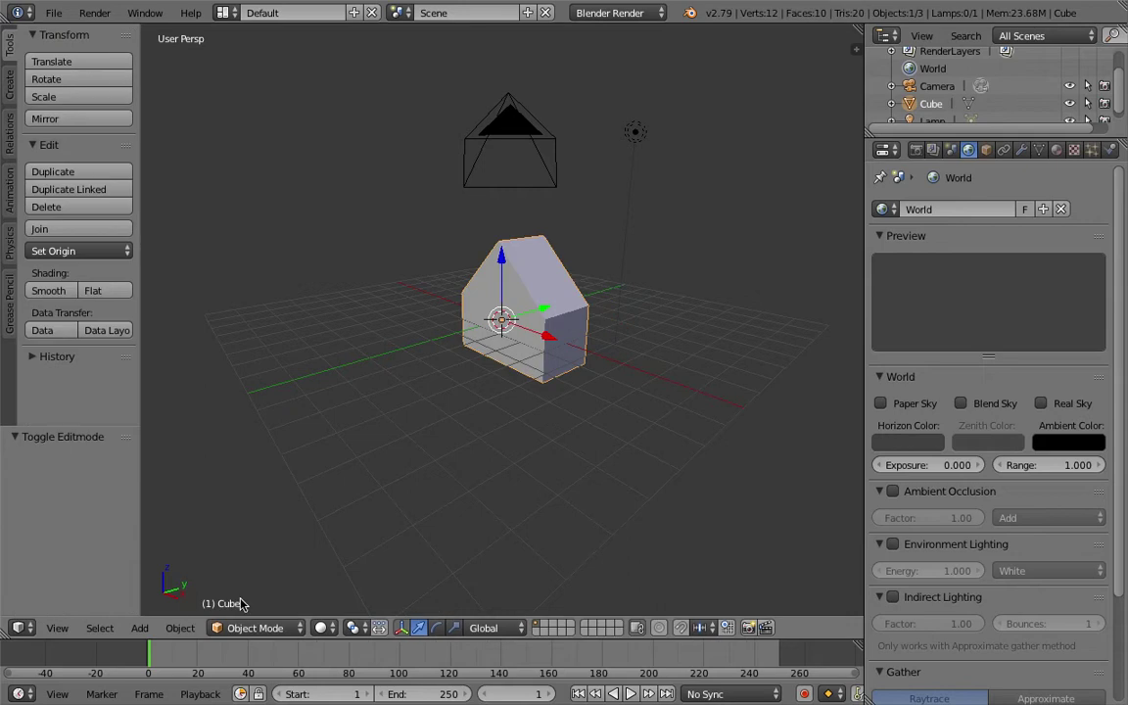
right_click(634, 131)
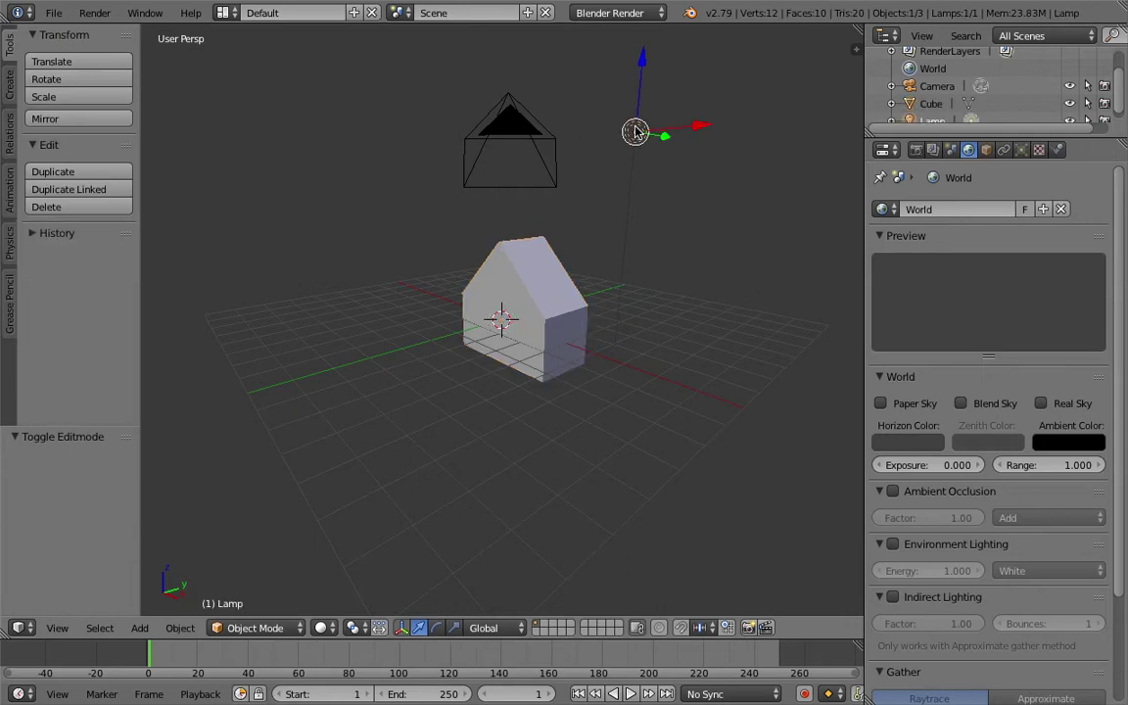
left_click(1021, 149)
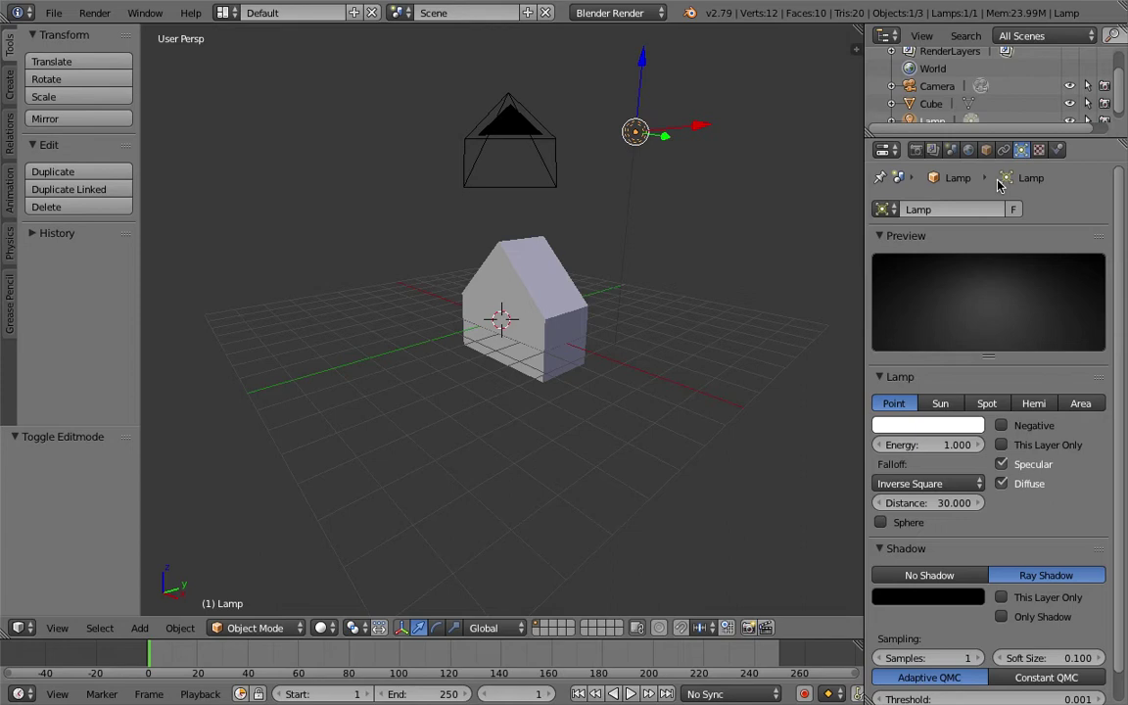
left_click(943, 407)
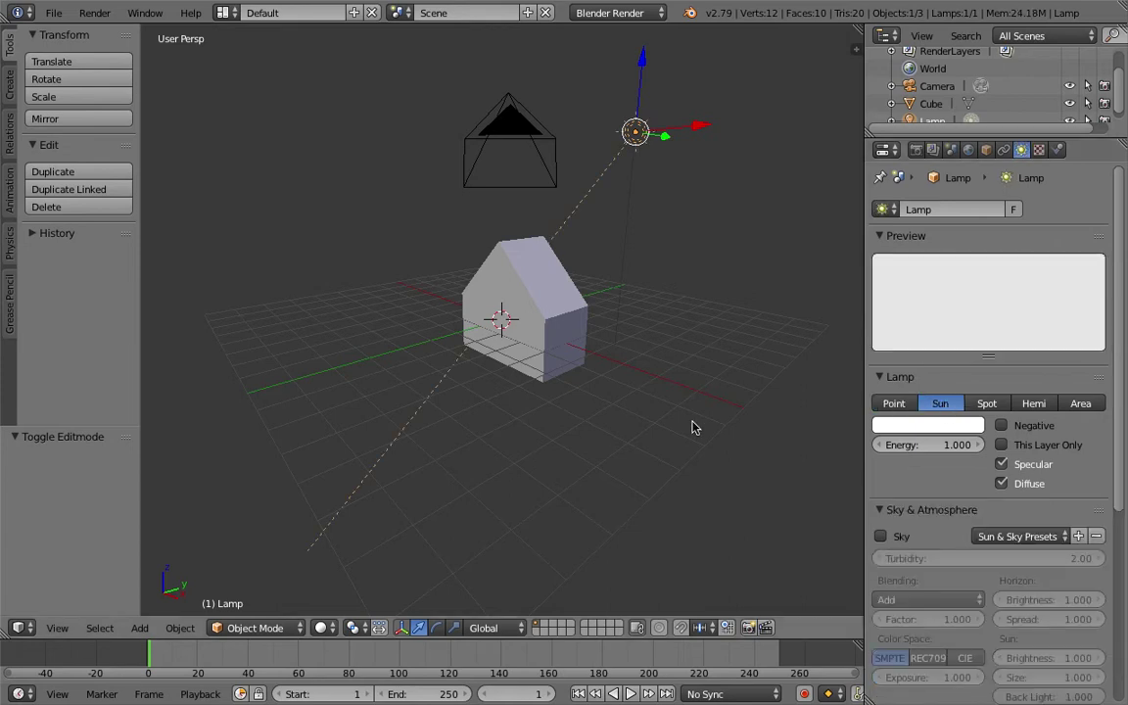
Step: Enable Sky in the sun lamp's Sky & Atmosphere settings
middle_click_drag(693, 427, 692, 427)
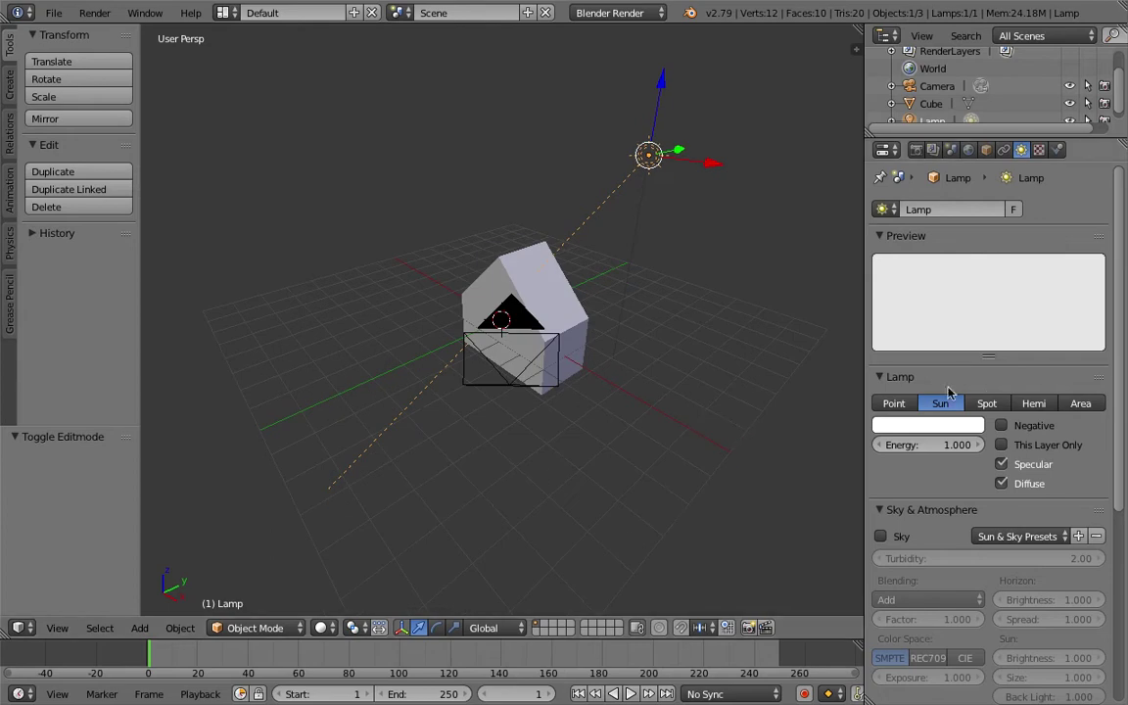
scroll(1002, 517, "down", 1)
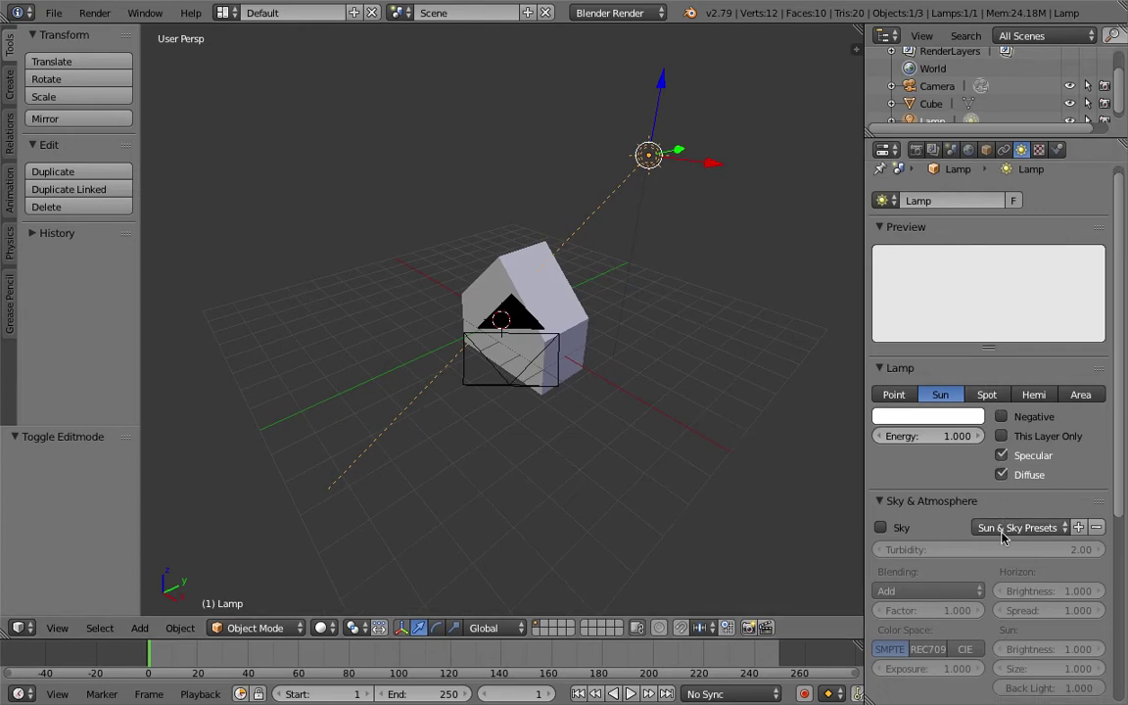
left_click(880, 528)
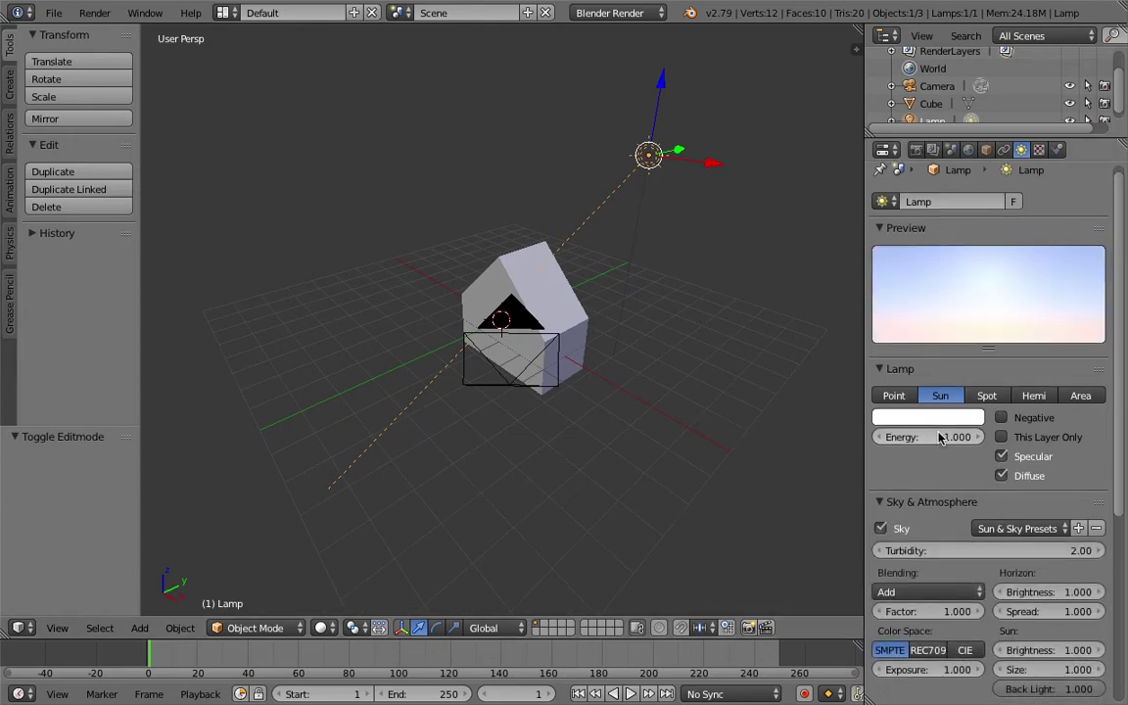
Step: Render the scene with the sun's sky enabled and return to the 3D view
scroll(946, 436, "up", 1)
left_click(916, 149)
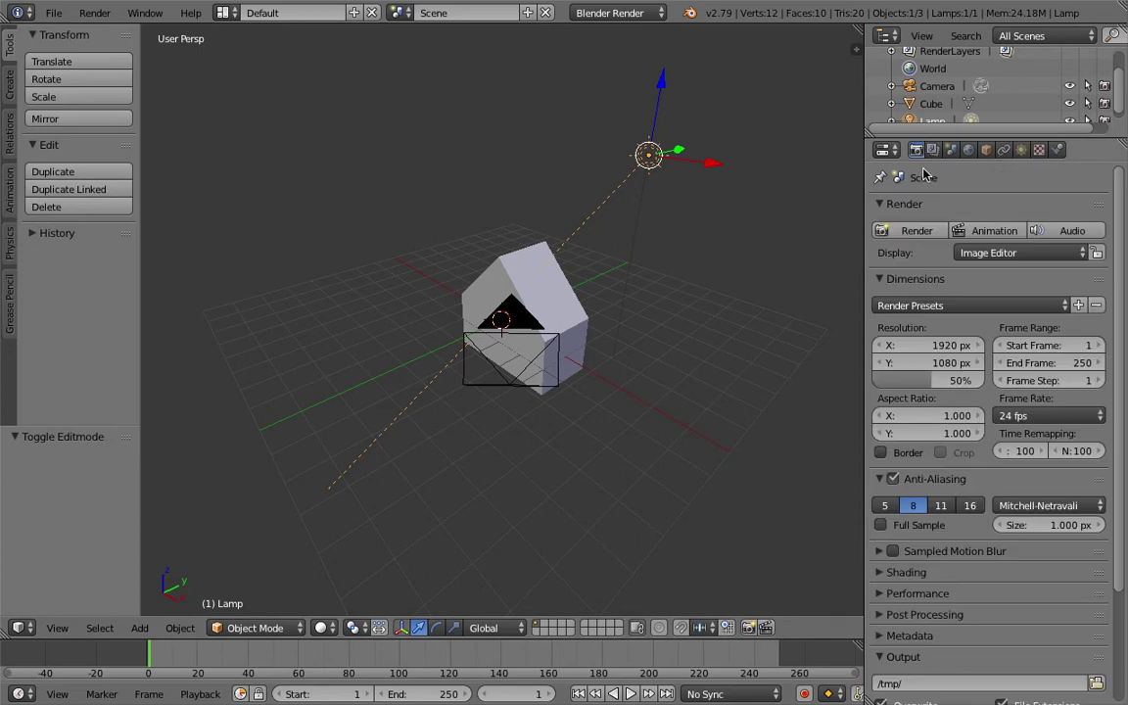
left_click(917, 231)
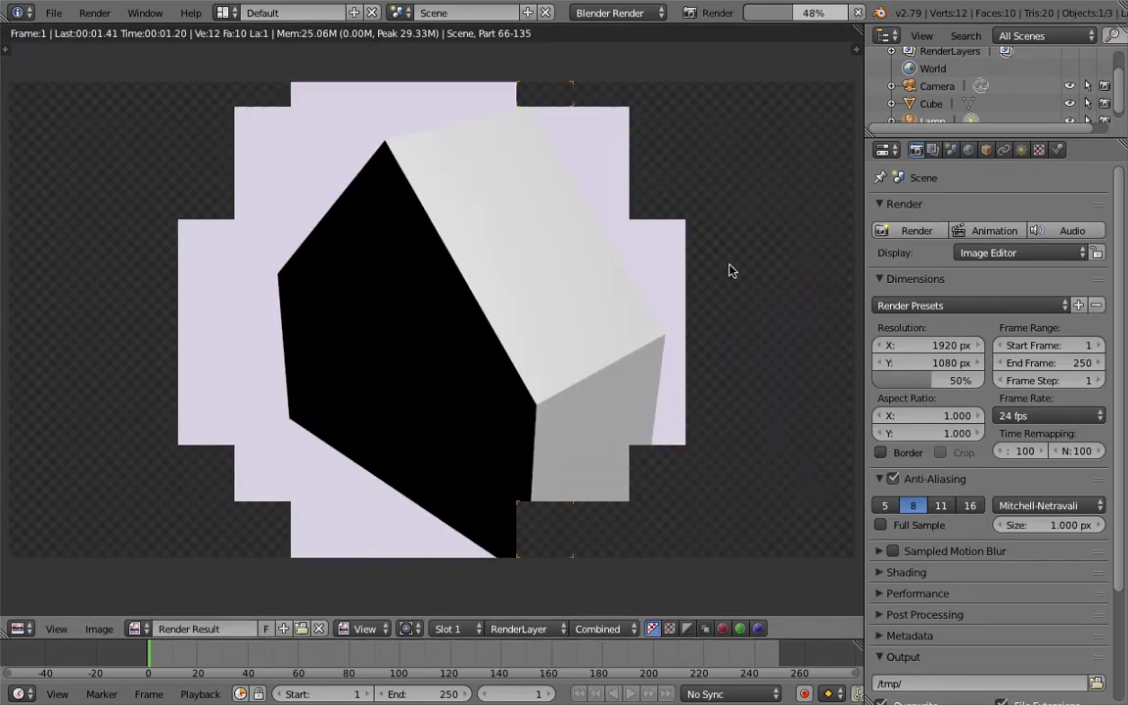
key("Escape")
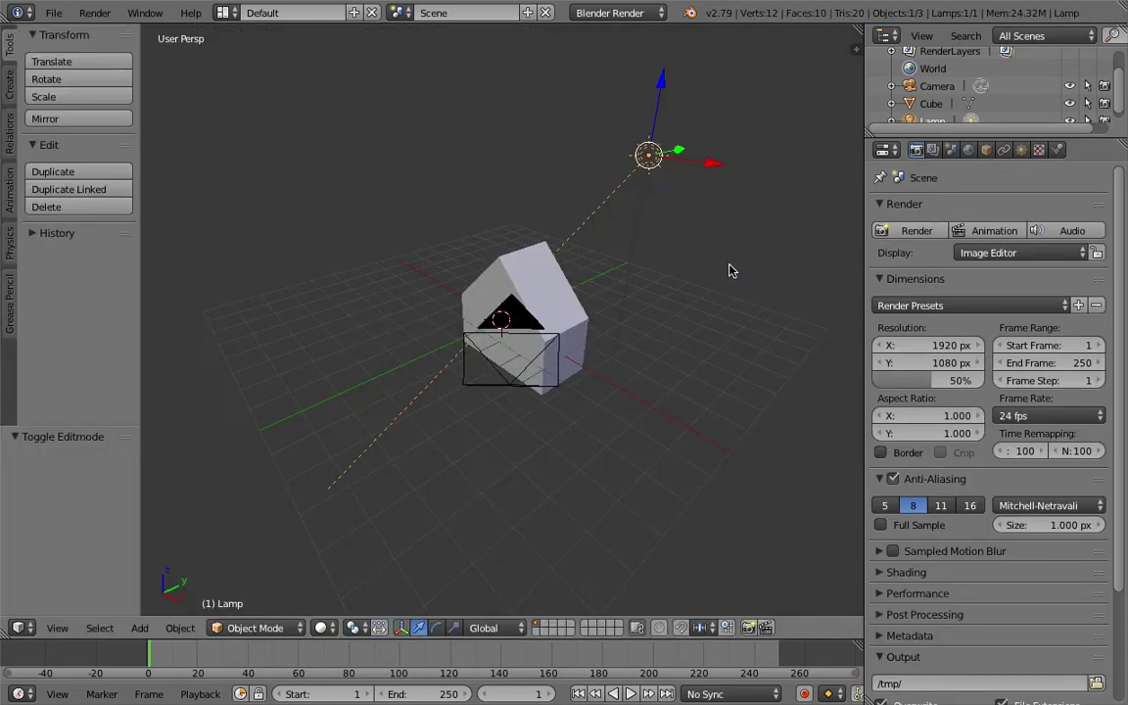
Step: Enable Environment Lighting in the world settings
left_click(969, 150)
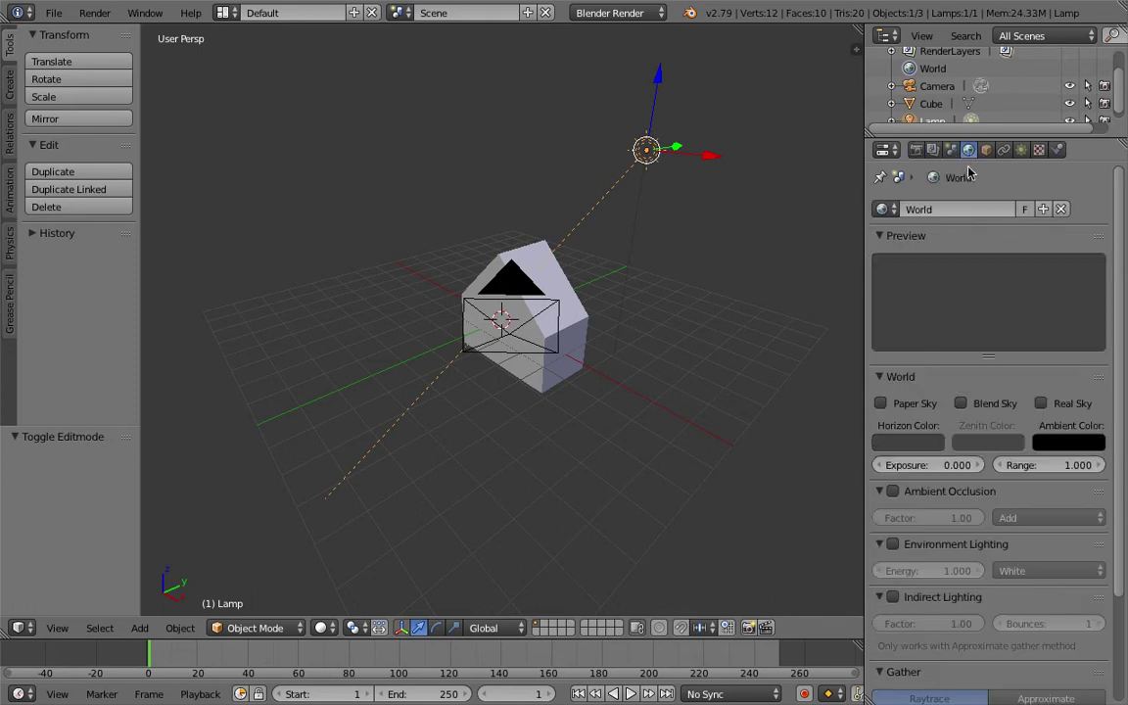
scroll(927, 365, "down", 1)
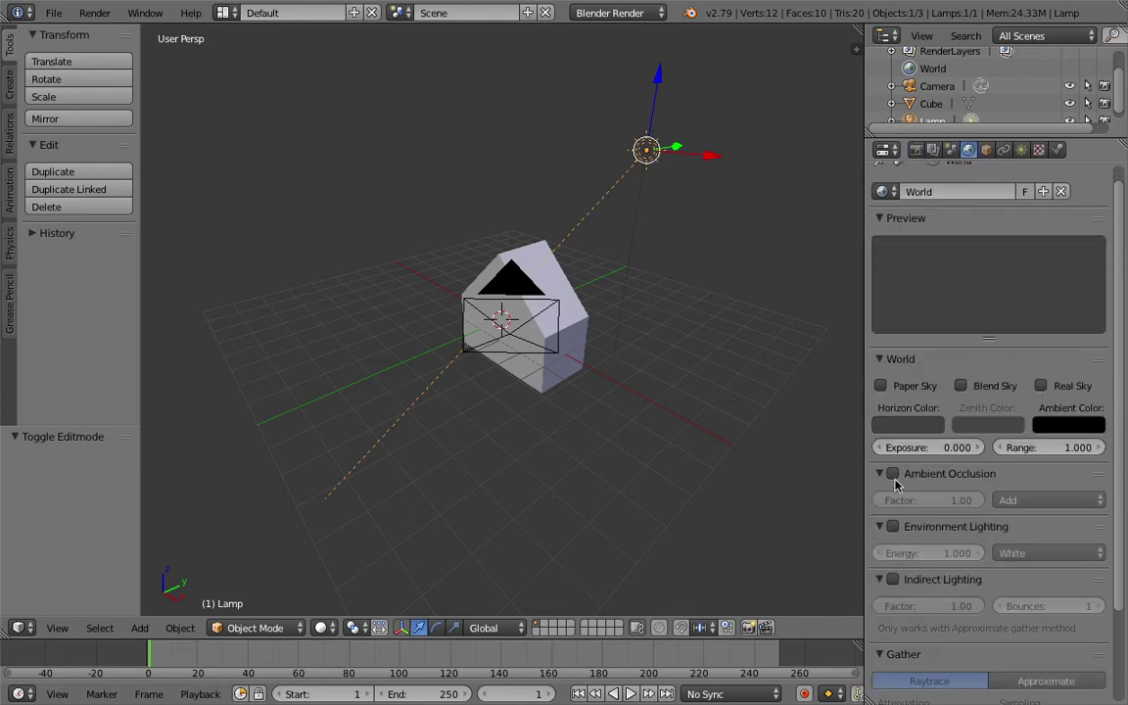
left_click(894, 527)
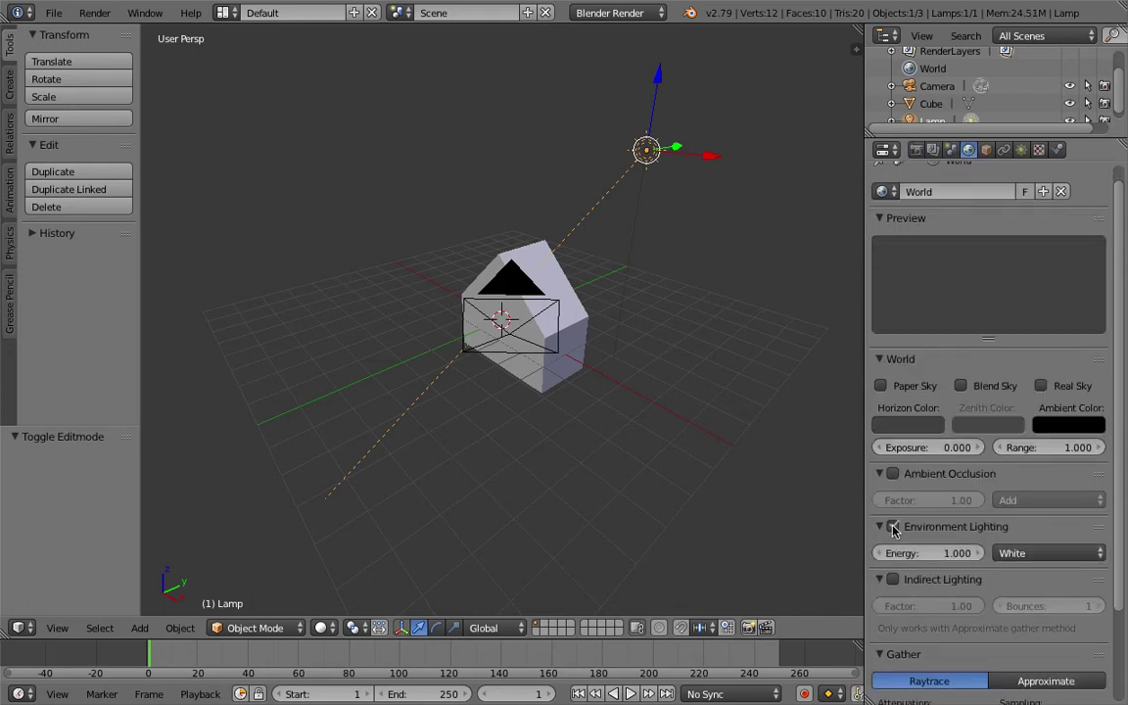
Step: Render the house with the environment lighting and return to the 3D view
left_click(916, 150)
left_click(914, 230)
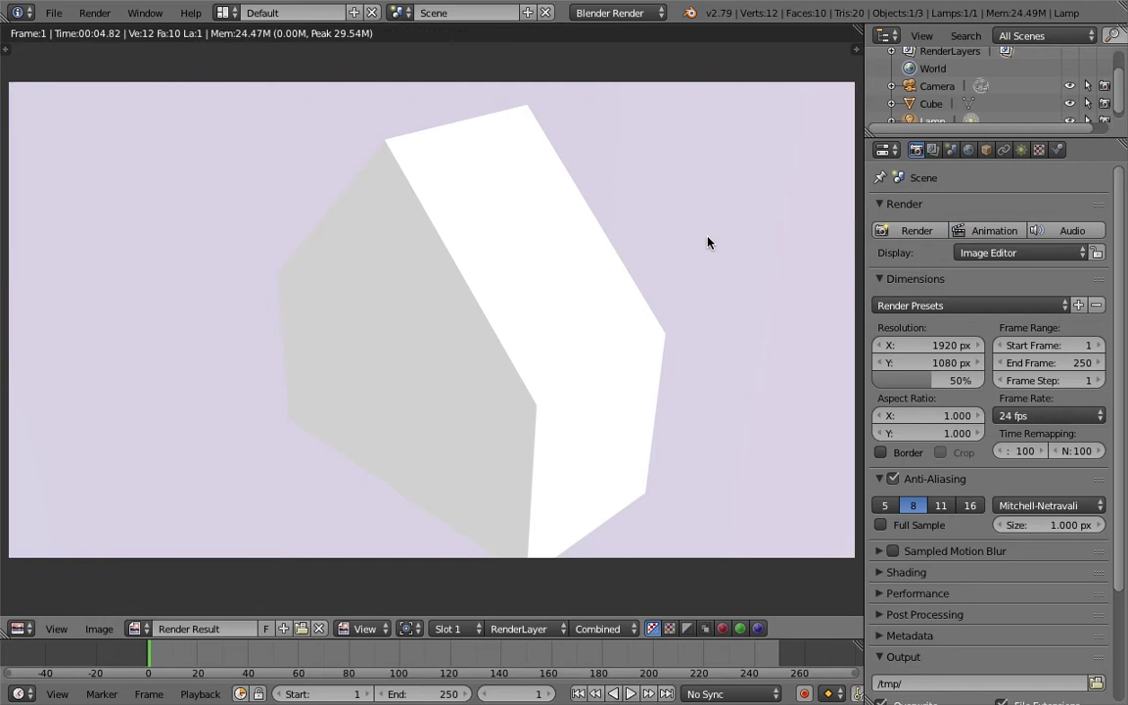
key("Escape")
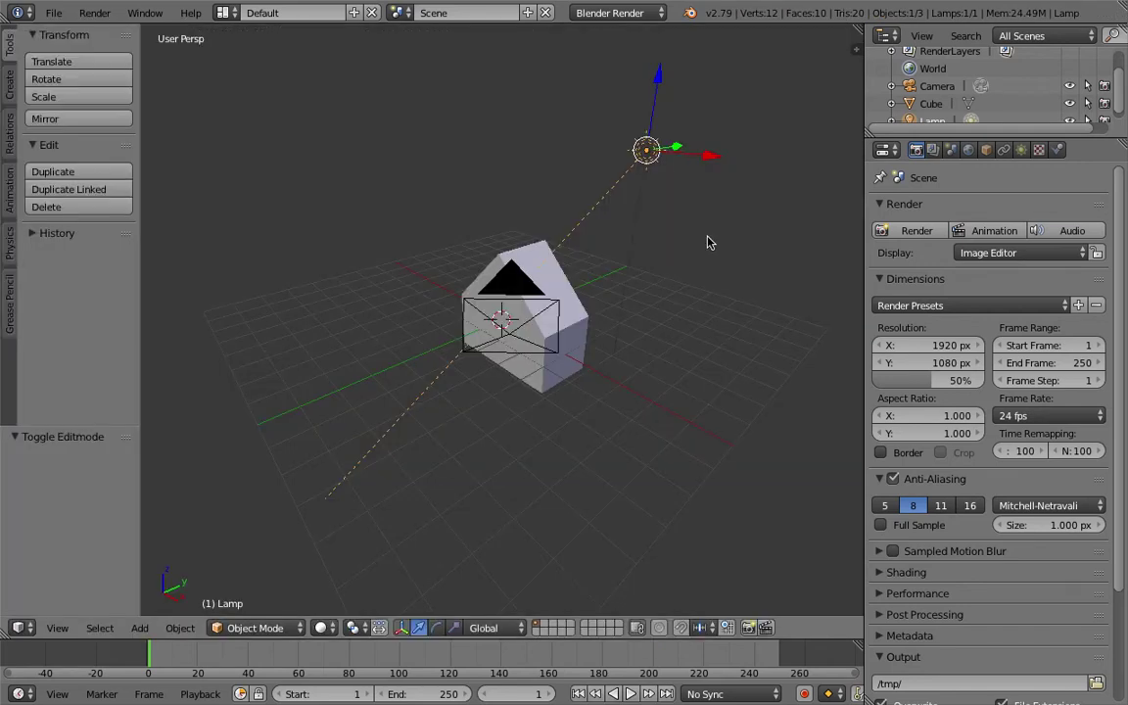
Step: Select the house and change its material's diffuse color to orange
mouse_move(669, 243)
middle_mouse_down()
mouse_move(659, 233)
mouse_move(609, 267)
mouse_move(669, 266)
mouse_move(654, 293)
mouse_move(664, 261)
mouse_move(513, 272)
middle_mouse_up()
right_click(519, 299)
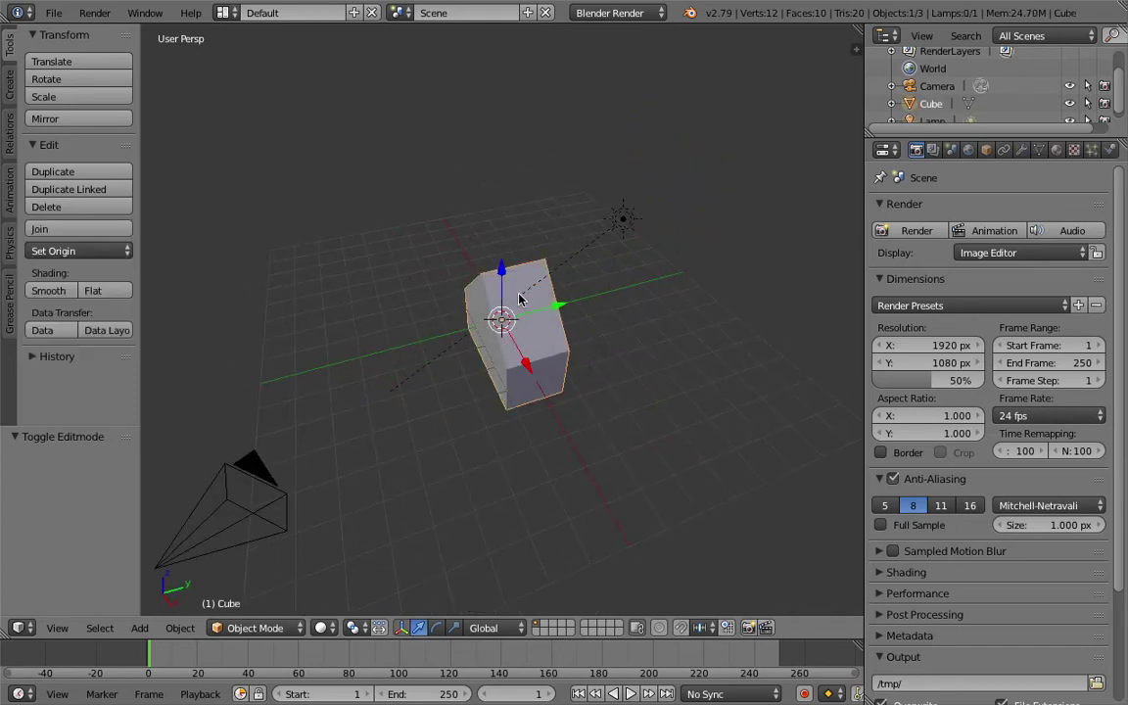
mouse_move(386, 447)
middle_mouse_down()
mouse_move(537, 396)
mouse_move(556, 362)
mouse_move(465, 447)
mouse_move(687, 226)
mouse_move(776, 184)
middle_mouse_up()
key("KP_8")
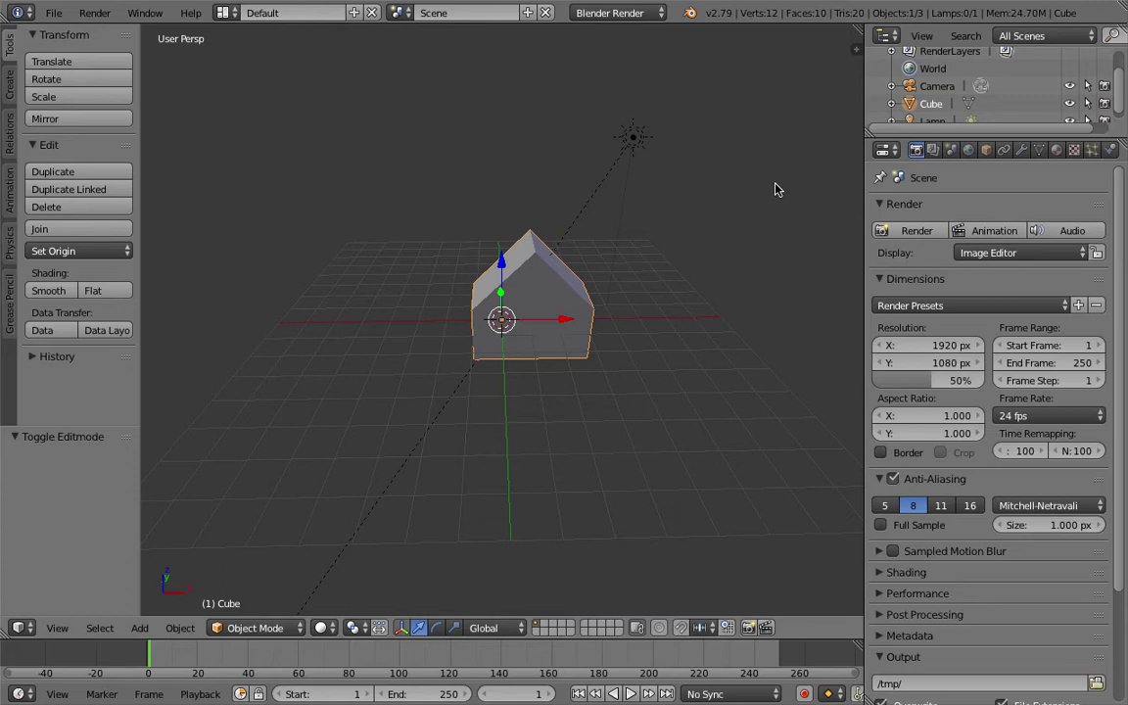
left_click(1058, 151)
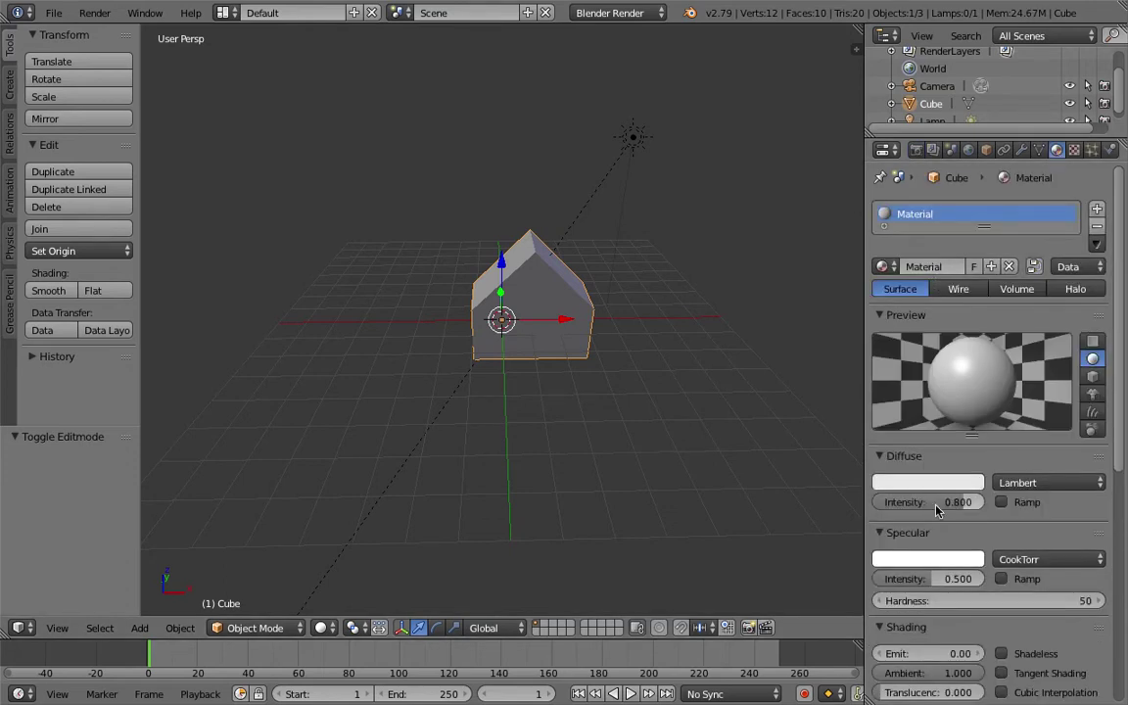
left_click(935, 484)
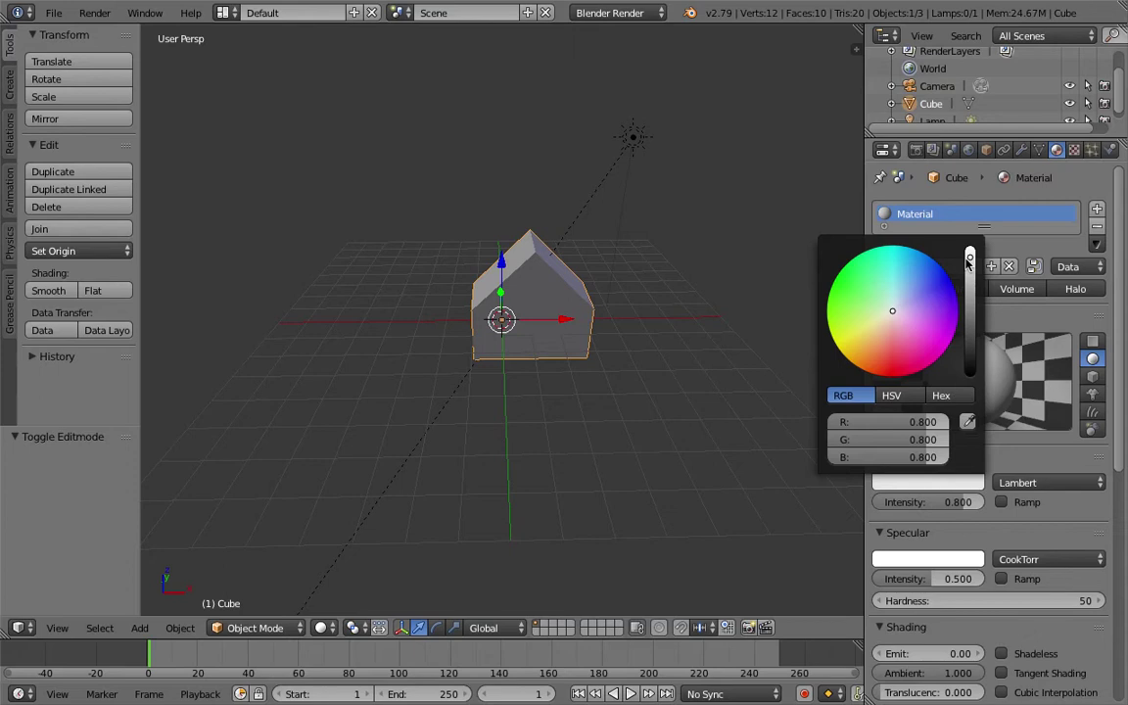
left_click_drag(891, 316, 873, 356)
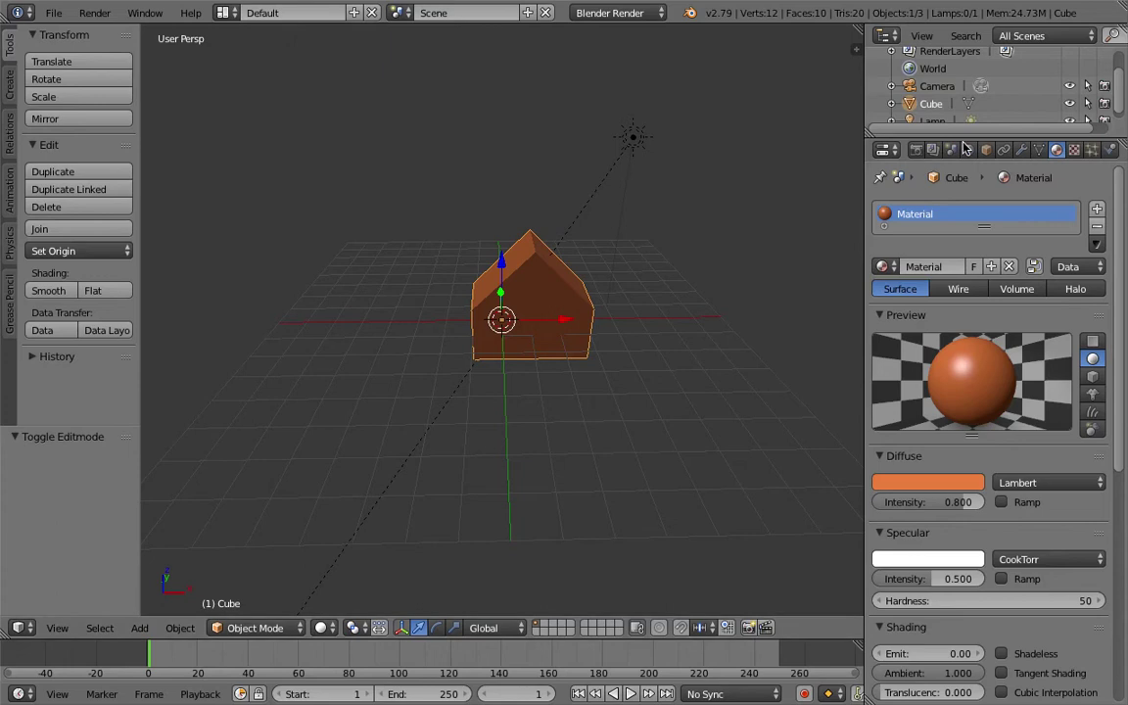
Step: Render the orange house, keep the image editor in View mode and return to the 3D view
left_click(916, 149)
scroll(927, 516, "down", 5)
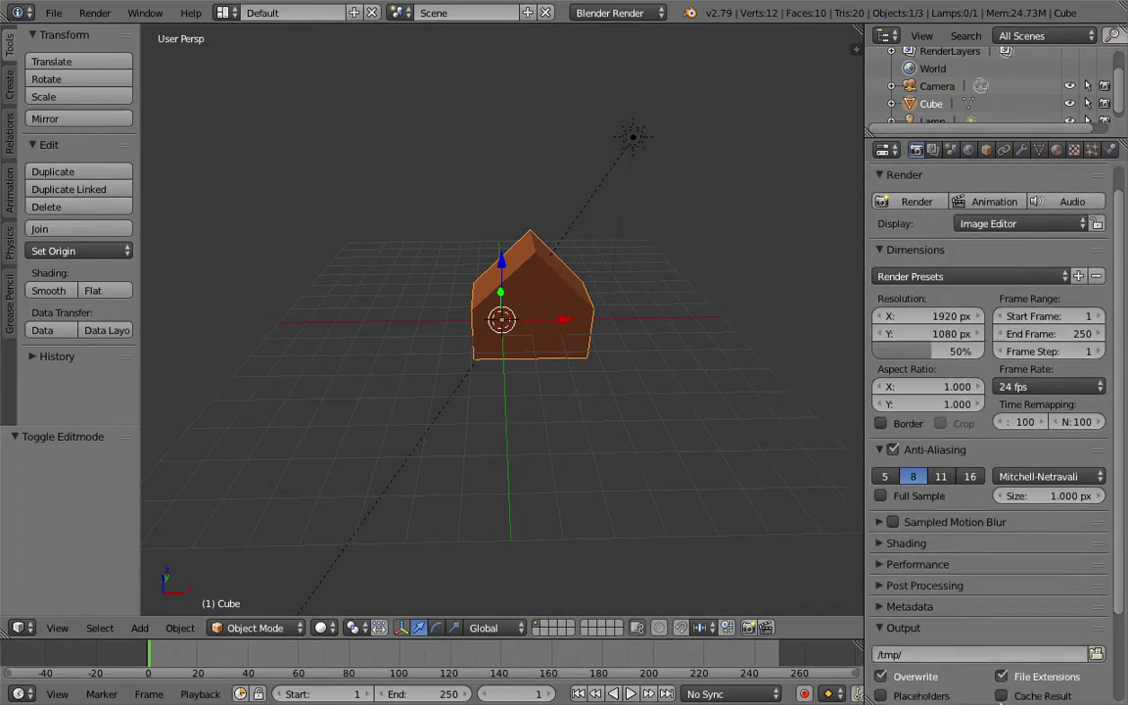
scroll(1025, 449, "up", 5)
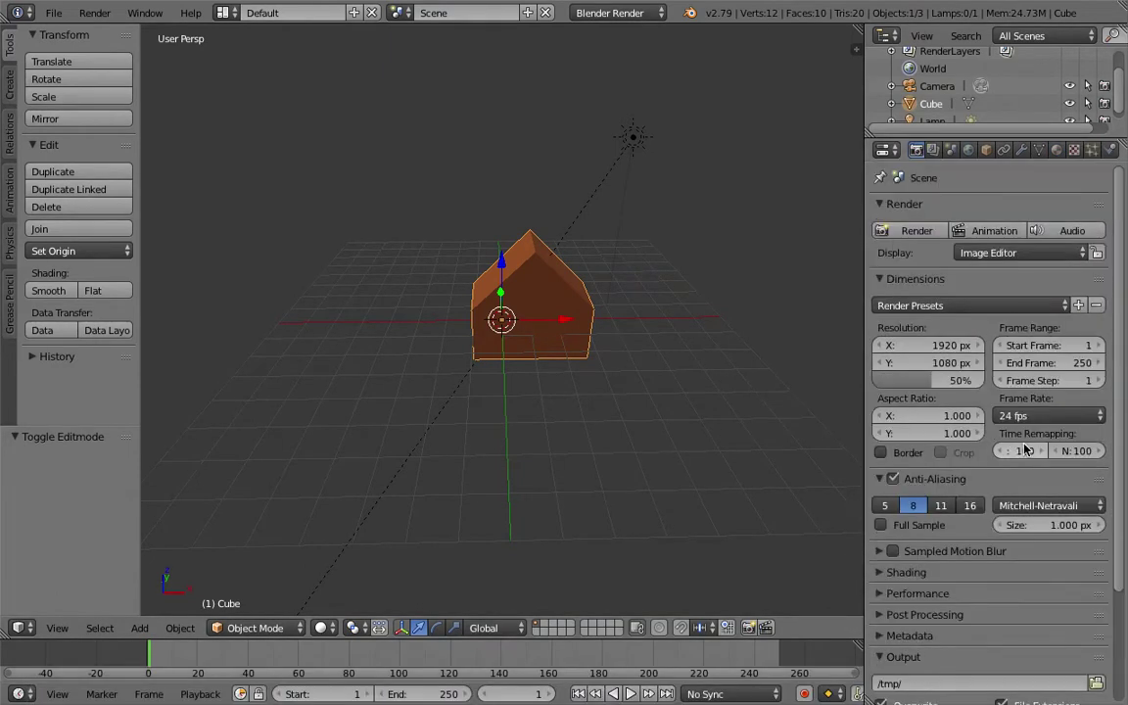
left_click(918, 233)
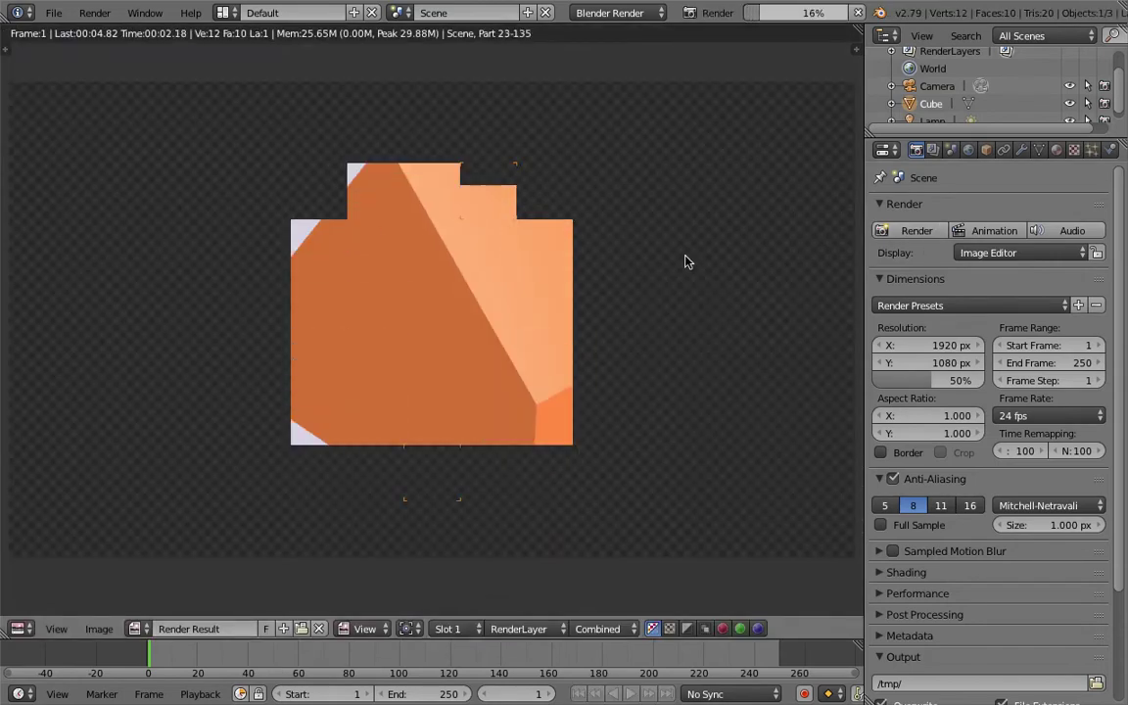
left_click(370, 629)
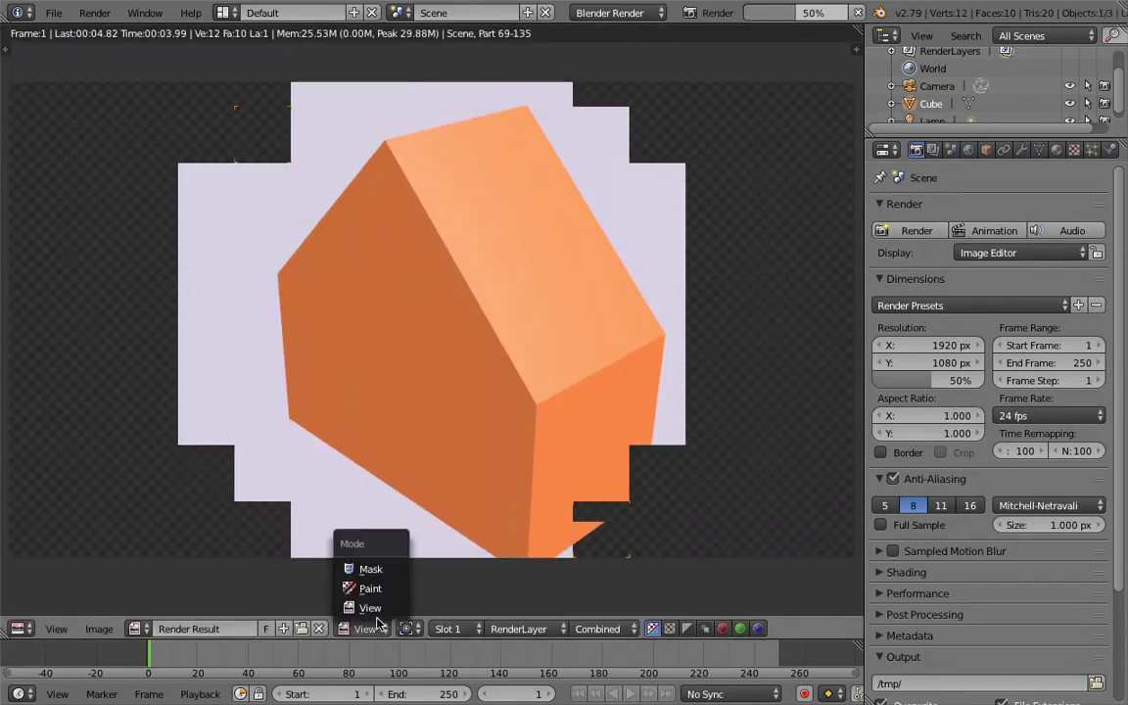
left_click(380, 607)
key("Escape")
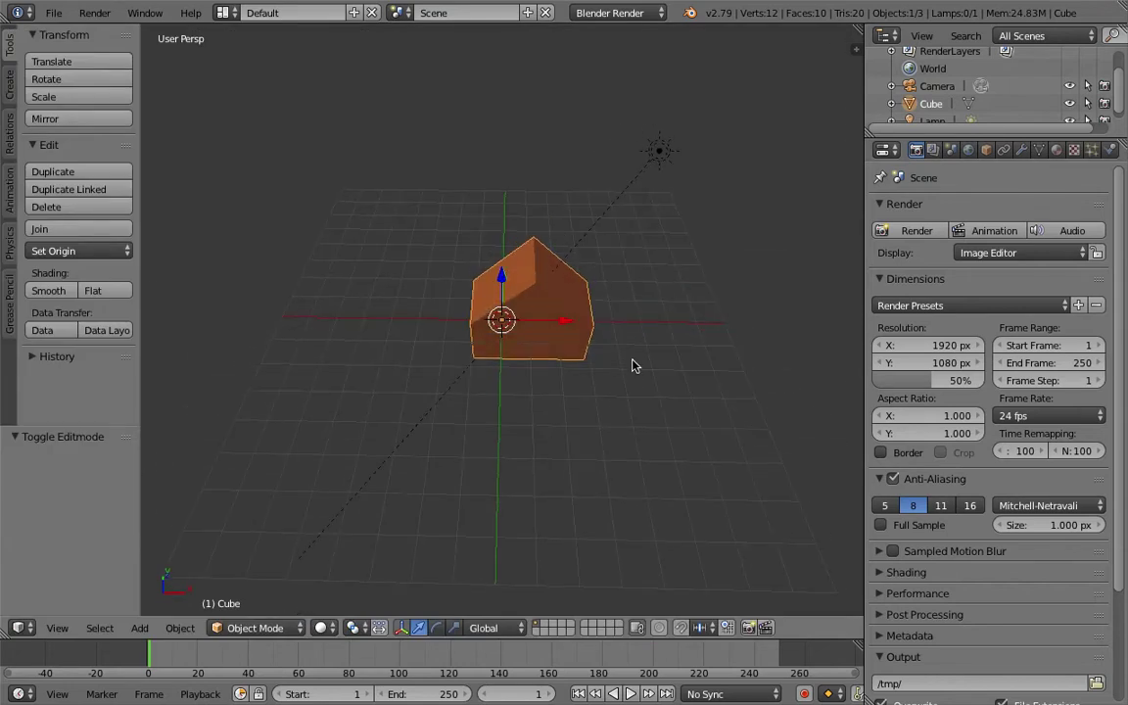
Step: Apply the Quick Explode effect to the selected house
scroll(650, 334, "down", 6)
scroll(649, 334, "up", 6)
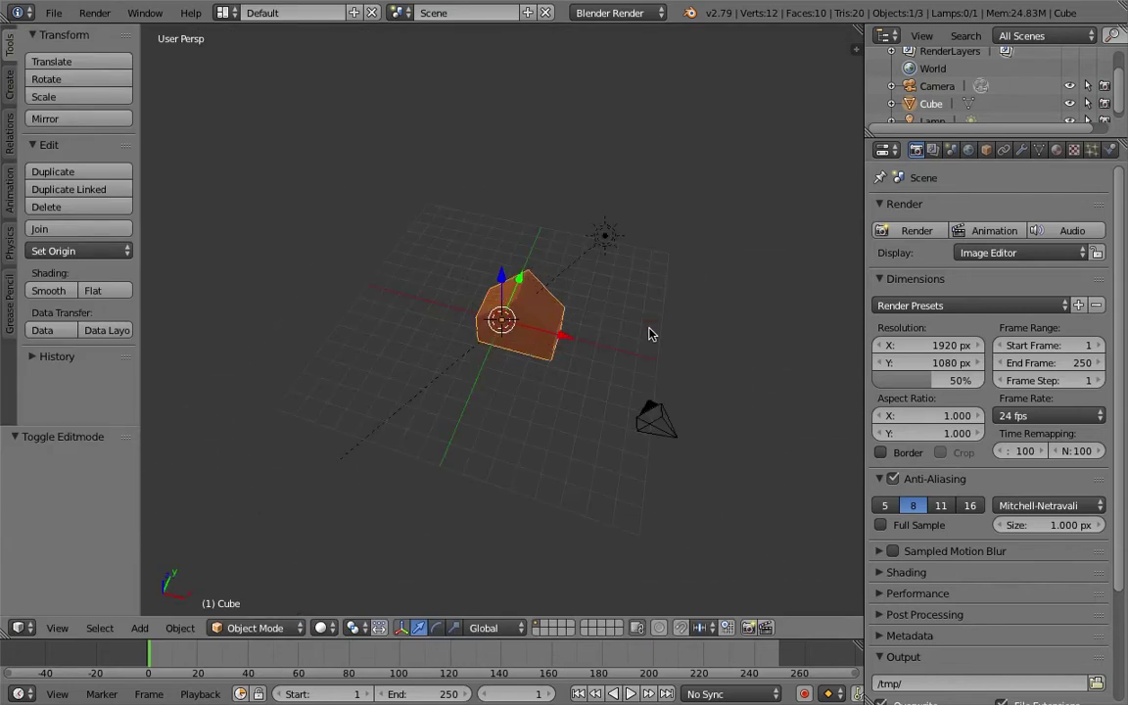
middle_click_drag(650, 334, 650, 334)
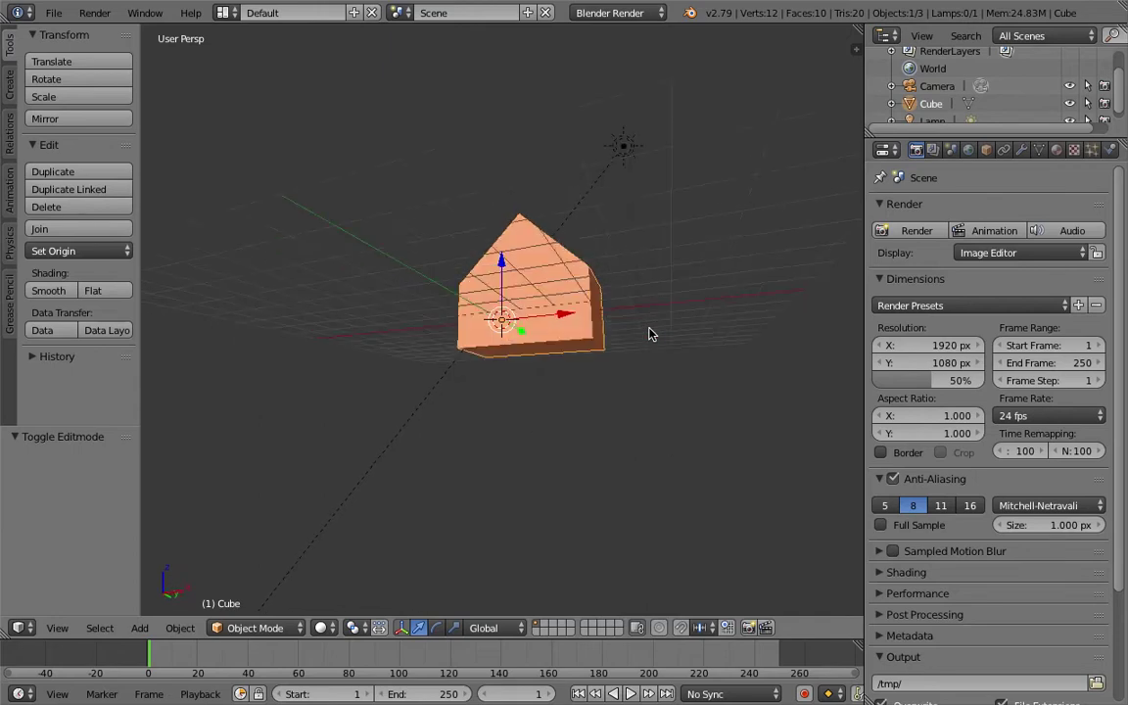
middle_click_drag(650, 334, 650, 332)
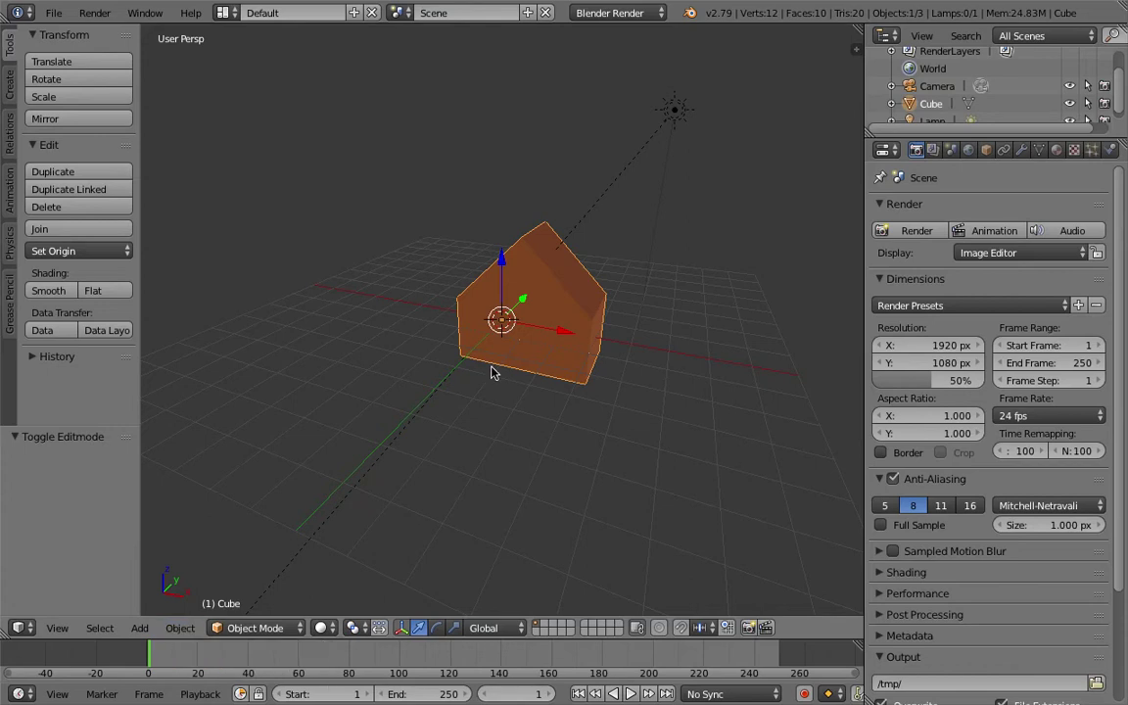
middle_click_drag(493, 372, 476, 395)
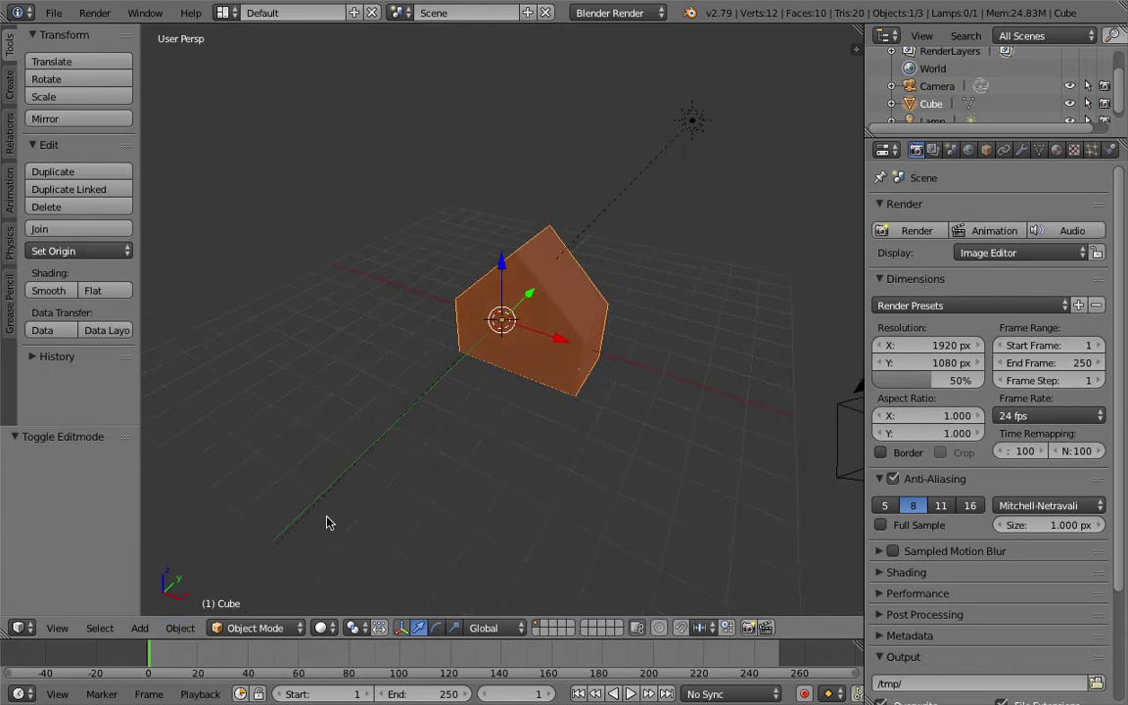
left_click(182, 630)
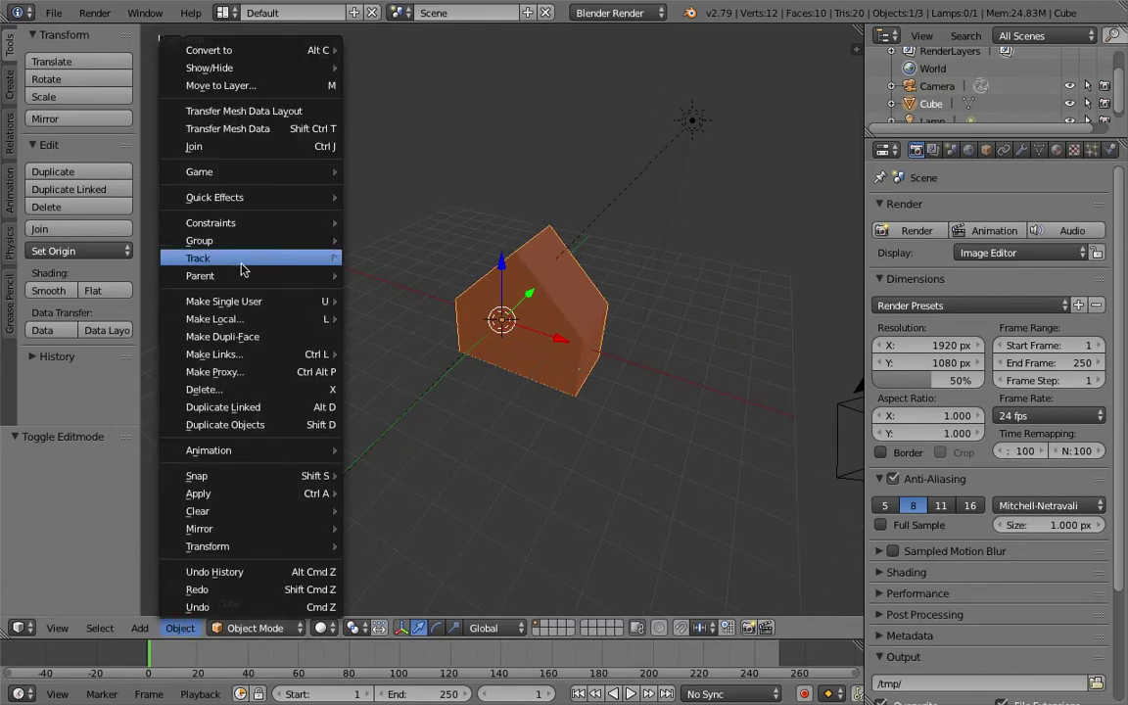
mouse_move(248, 199)
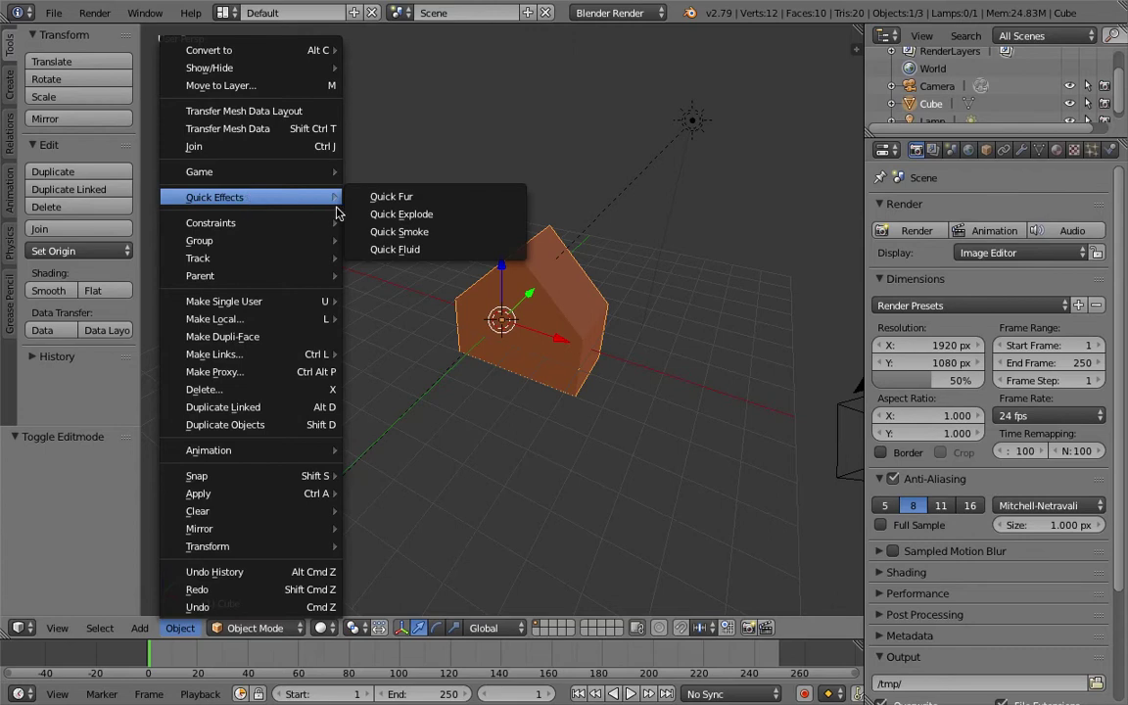
left_click(399, 213)
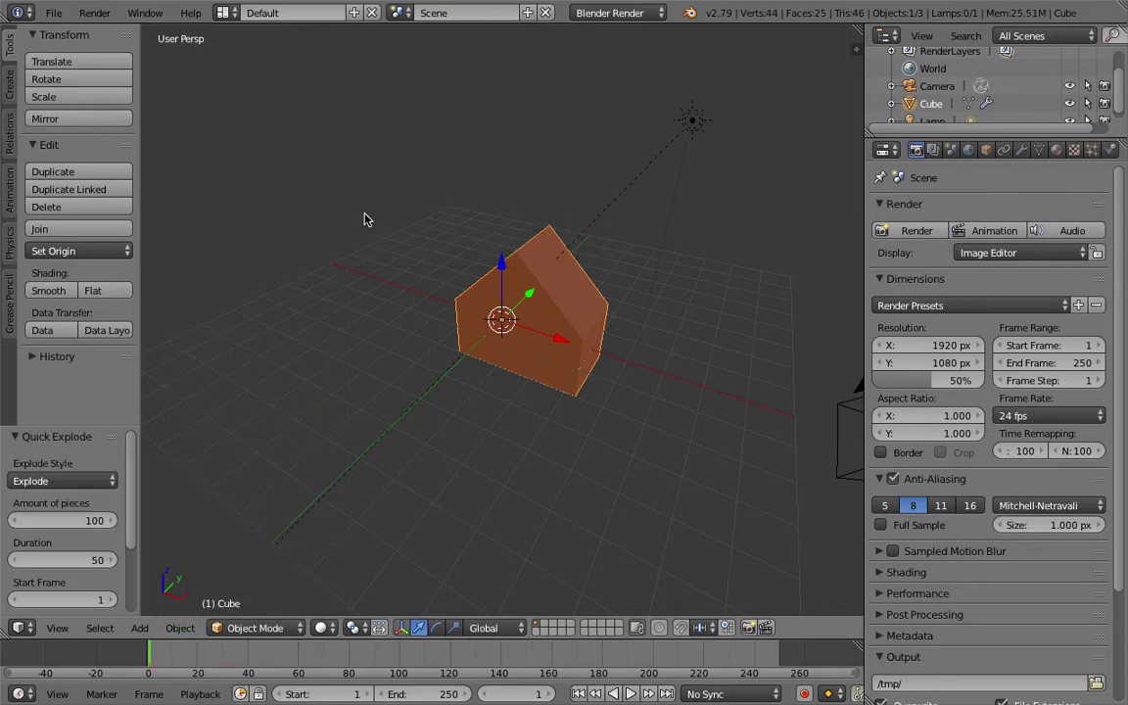
Step: Play the explosion animation, stop it and scrub the timeline back to frame 0
left_click(630, 693)
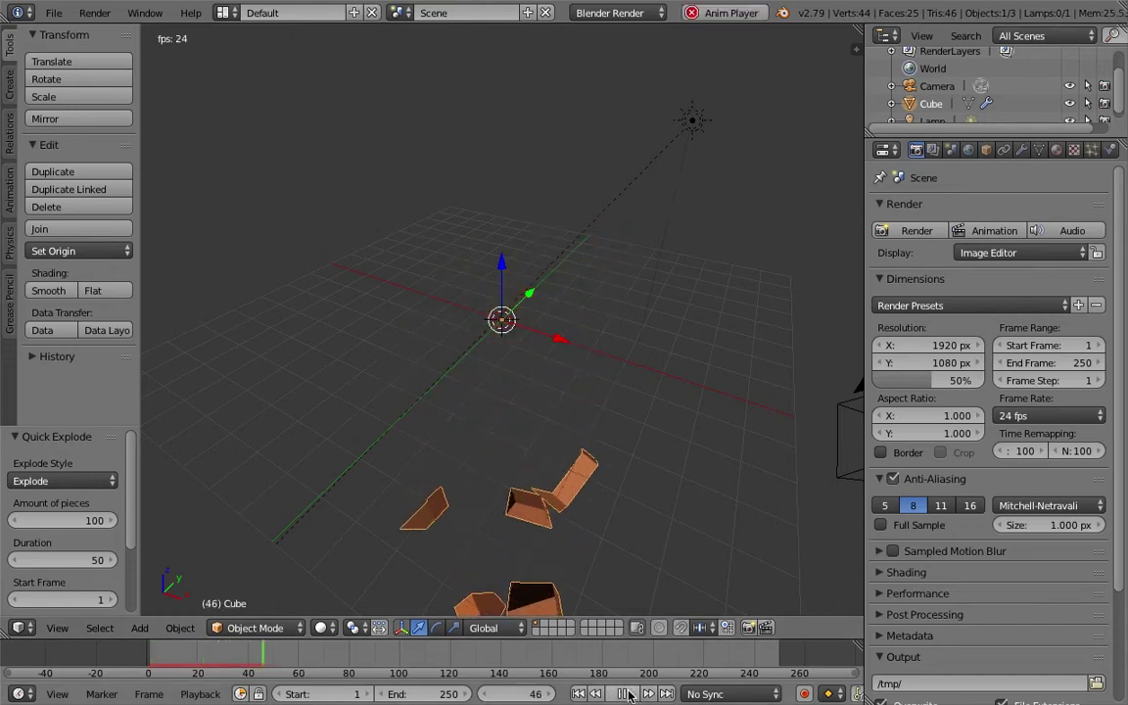
left_click(623, 693)
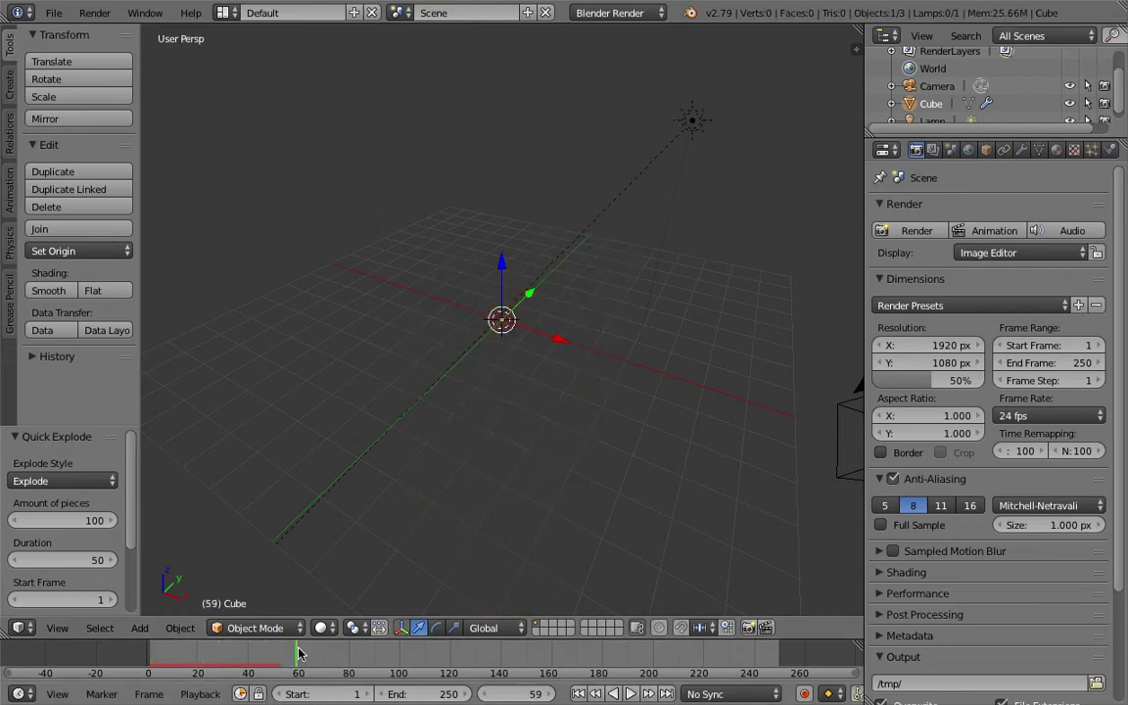
left_click_drag(262, 651, 70, 659)
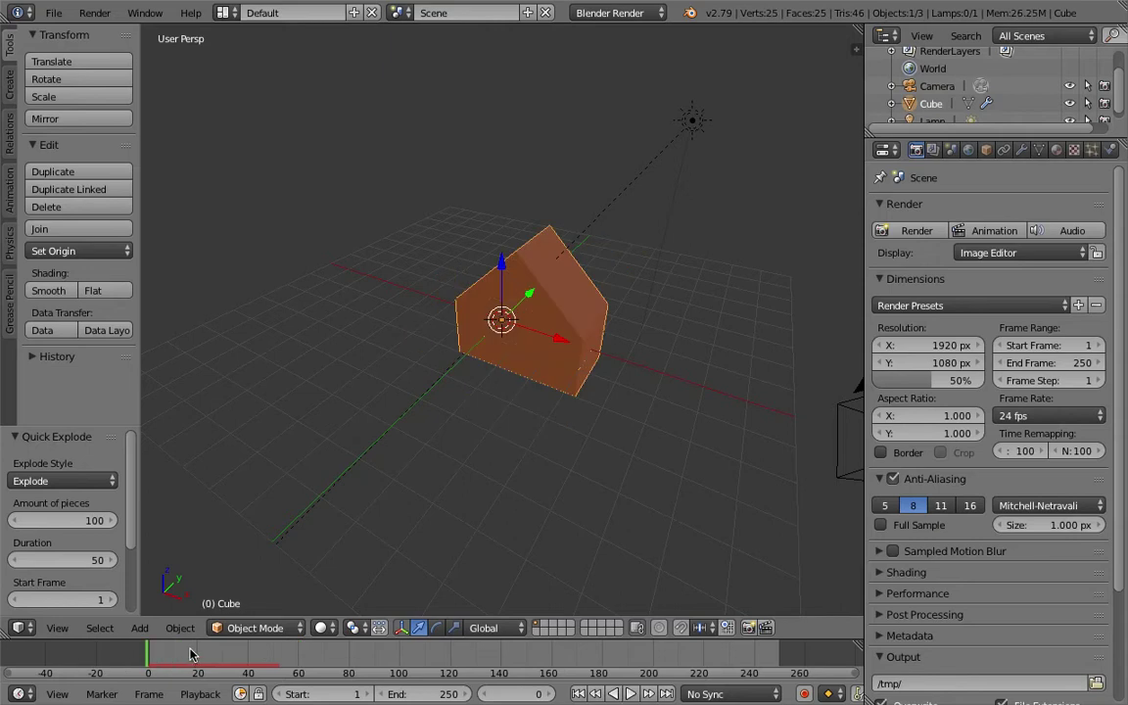
Step: Step through the explosion frame by frame up to frame 5 and back to frame 0
key("Right")
key("Right")
key("Right")
key("Right")
key("Right")
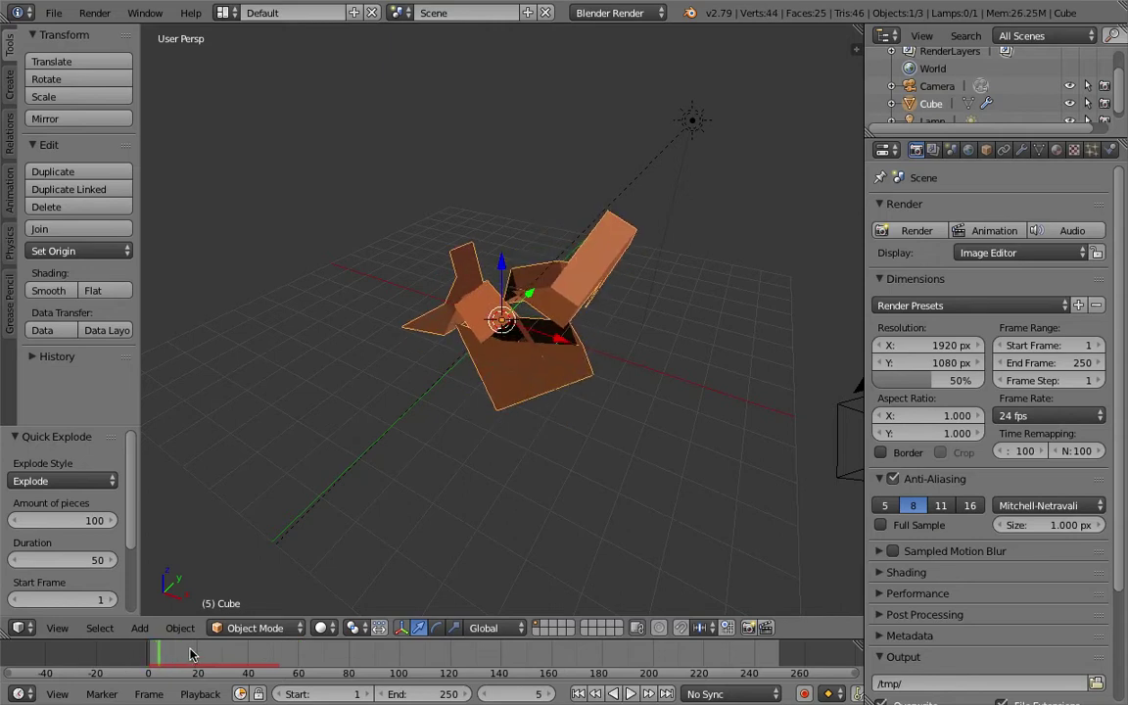
key("Left")
key("Left")
key("Left")
key("Left")
key("Left")
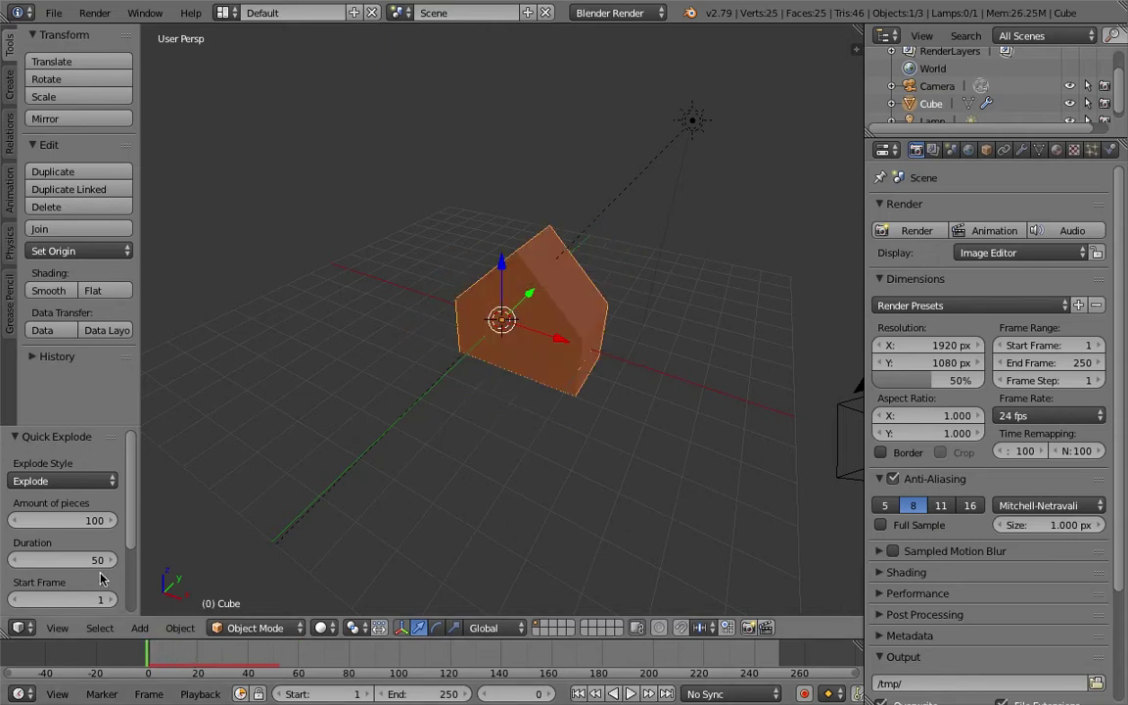
Step: Try to switch the Quick Explode style to Blend
left_click(95, 481)
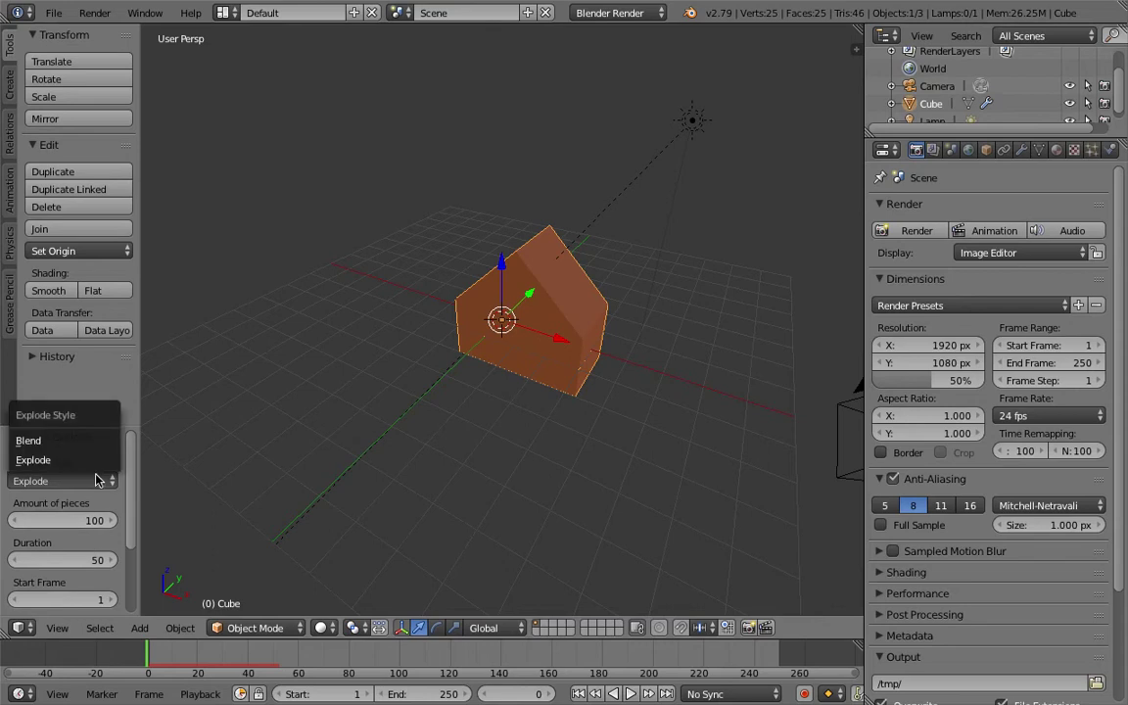
left_click(95, 456)
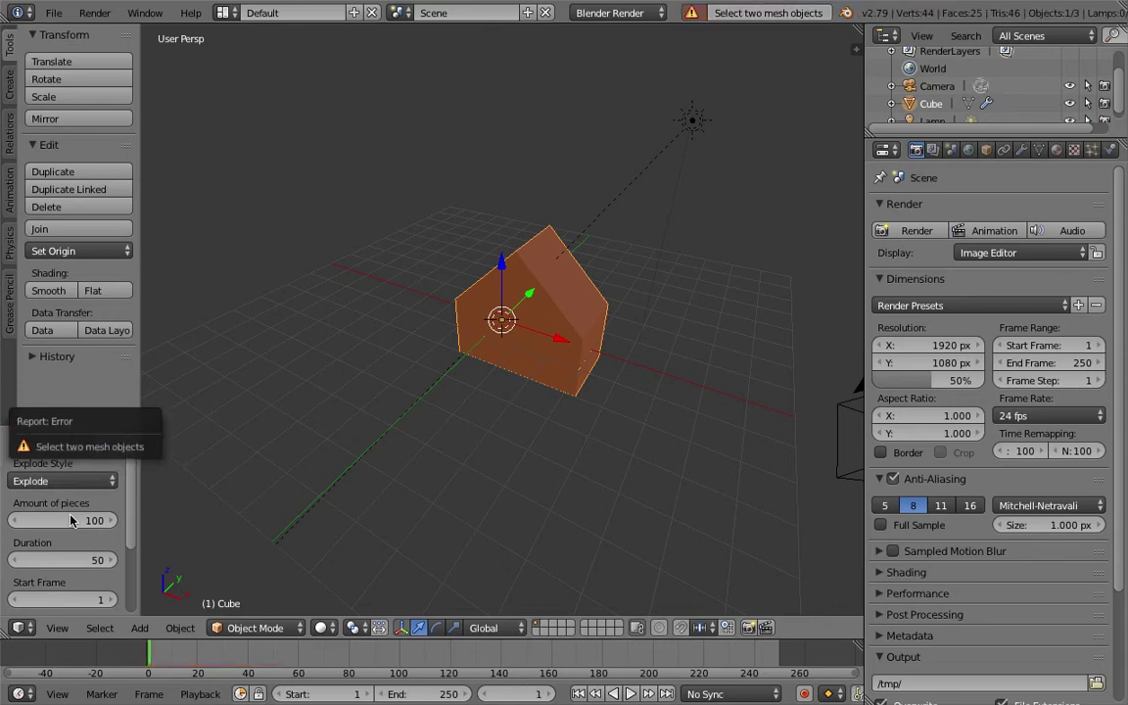
left_click(60, 481)
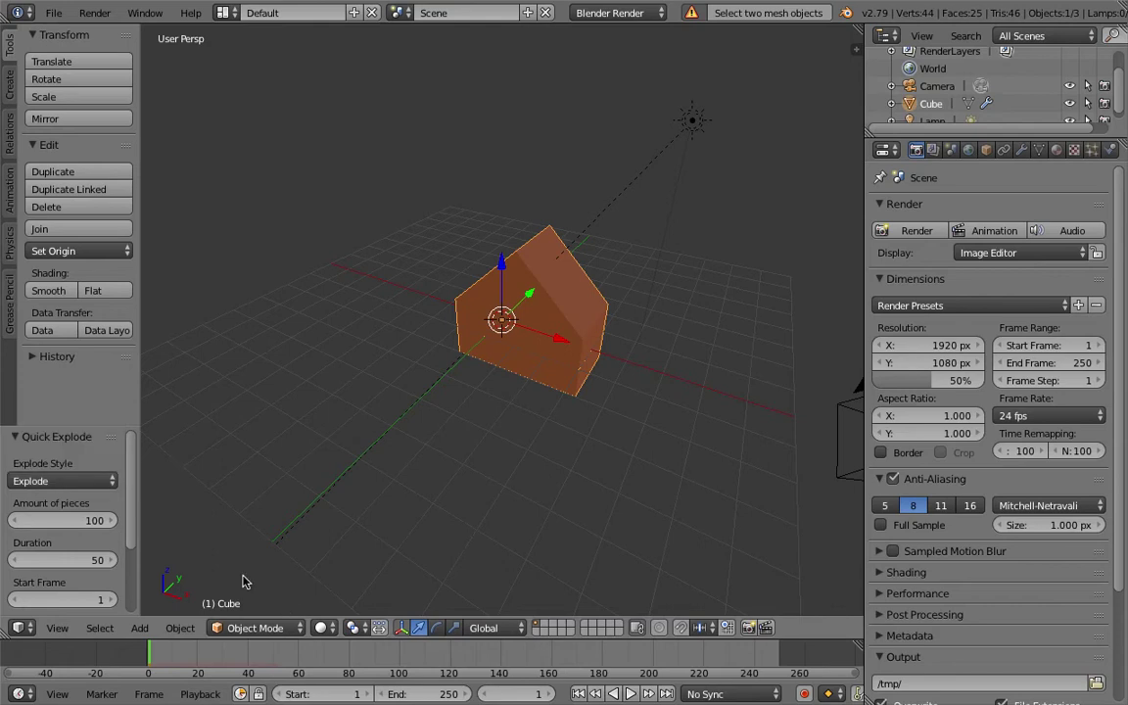
Step: Set the Quick Explode amount of pieces to 1000 and play the animation
left_click(96, 520)
type("1000")
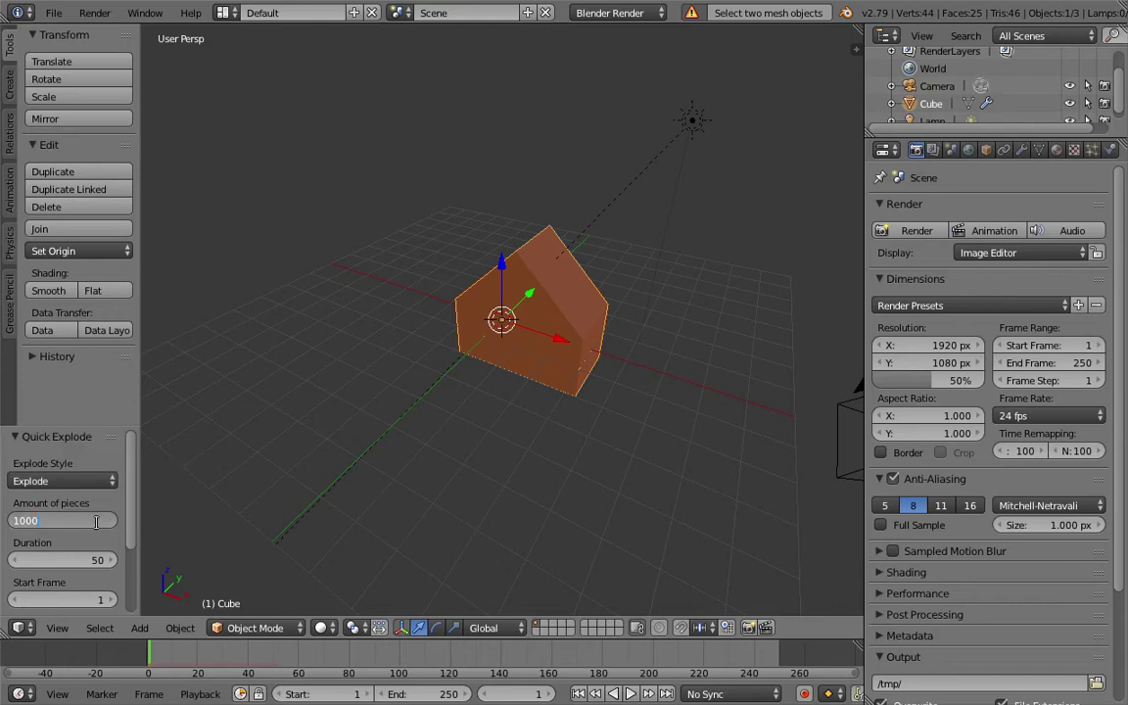
key("Return")
key("alt+a")
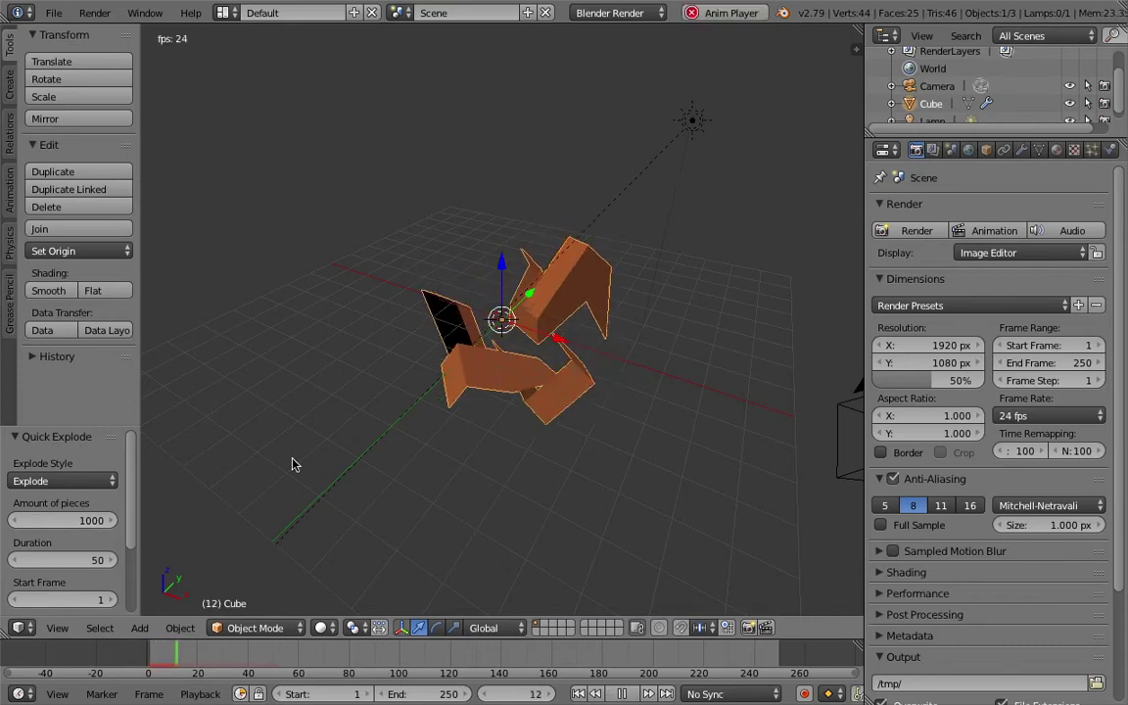
Step: Stop the animation playback and step back to frame 0
key("Left")
key("Left")
key("Left")
key("Left")
key("Left")
key("Left")
key("Left")
key("Left")
key("Left")
key("Left")
key("Left")
key("Left")
key("Left")
key("Left")
key("Left")
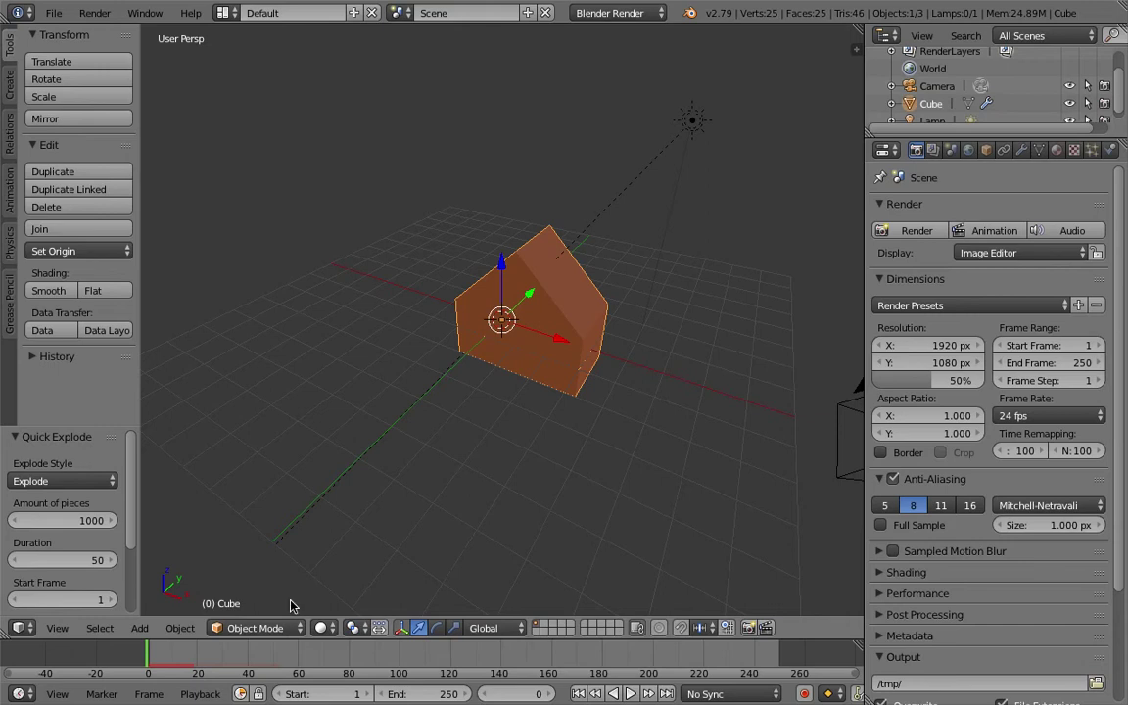
Step: Switch the house to Edit Mode and select its entire mesh
left_click(256, 628)
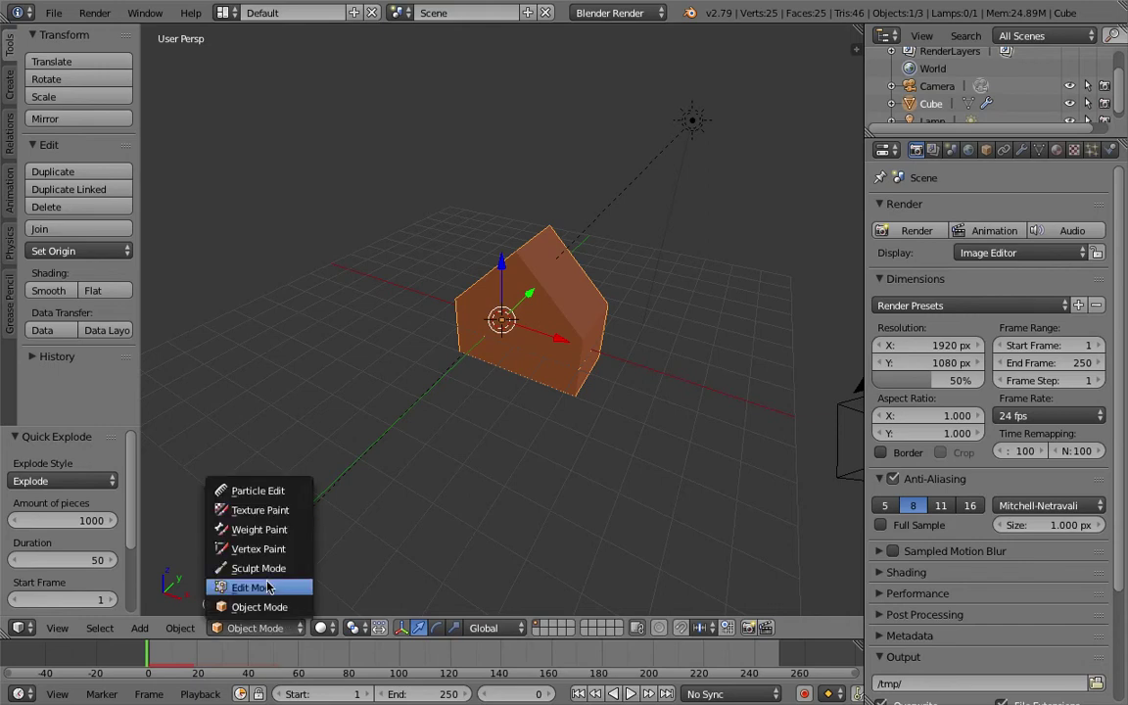
left_click(267, 588)
middle_click_drag(415, 546, 442, 486)
key("a")
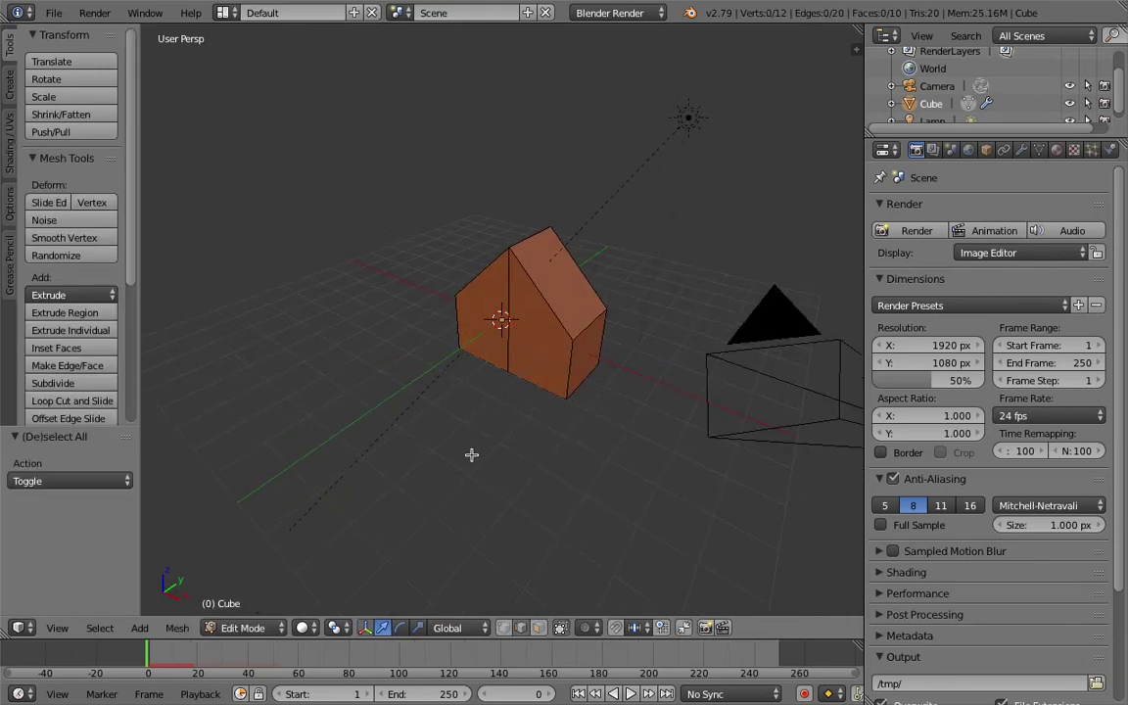
key("a")
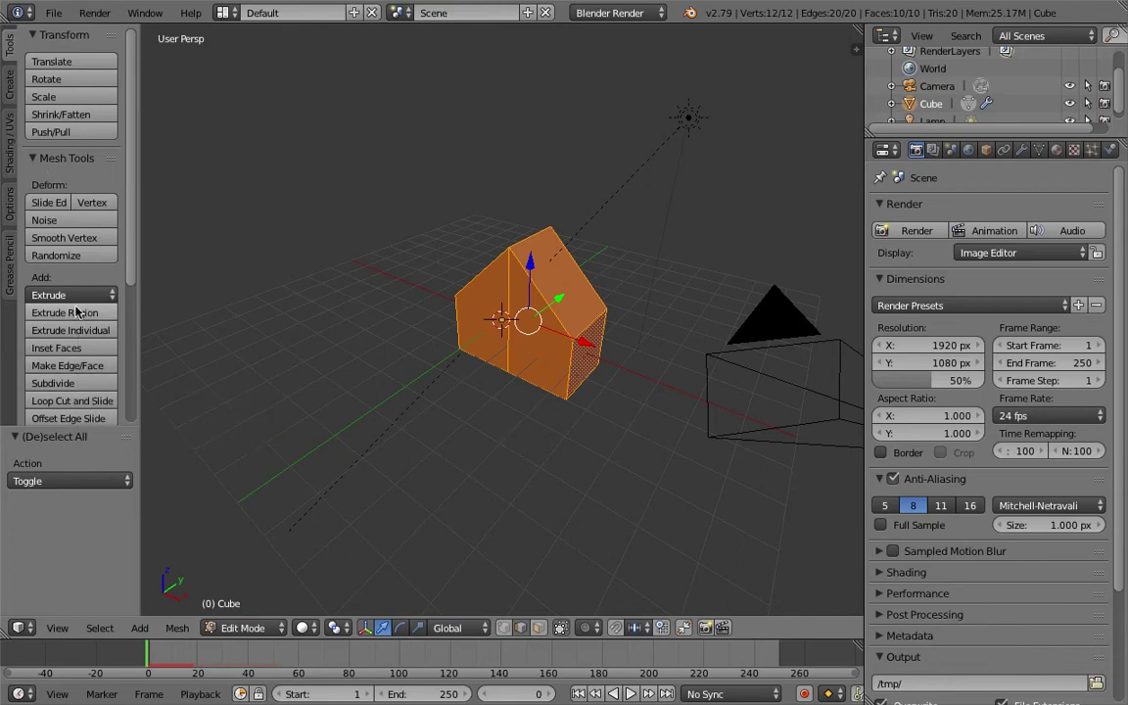
Step: Subdivide the selected house mesh with 10 cuts and return to Object Mode
left_click(68, 385)
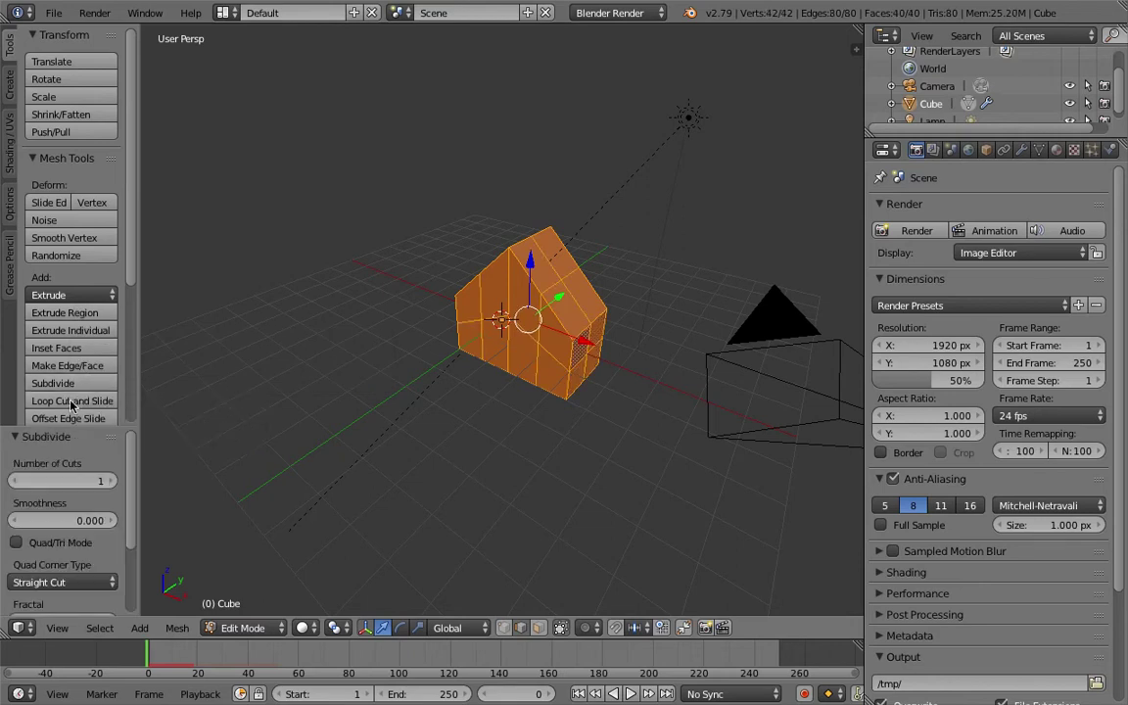
left_click(95, 481)
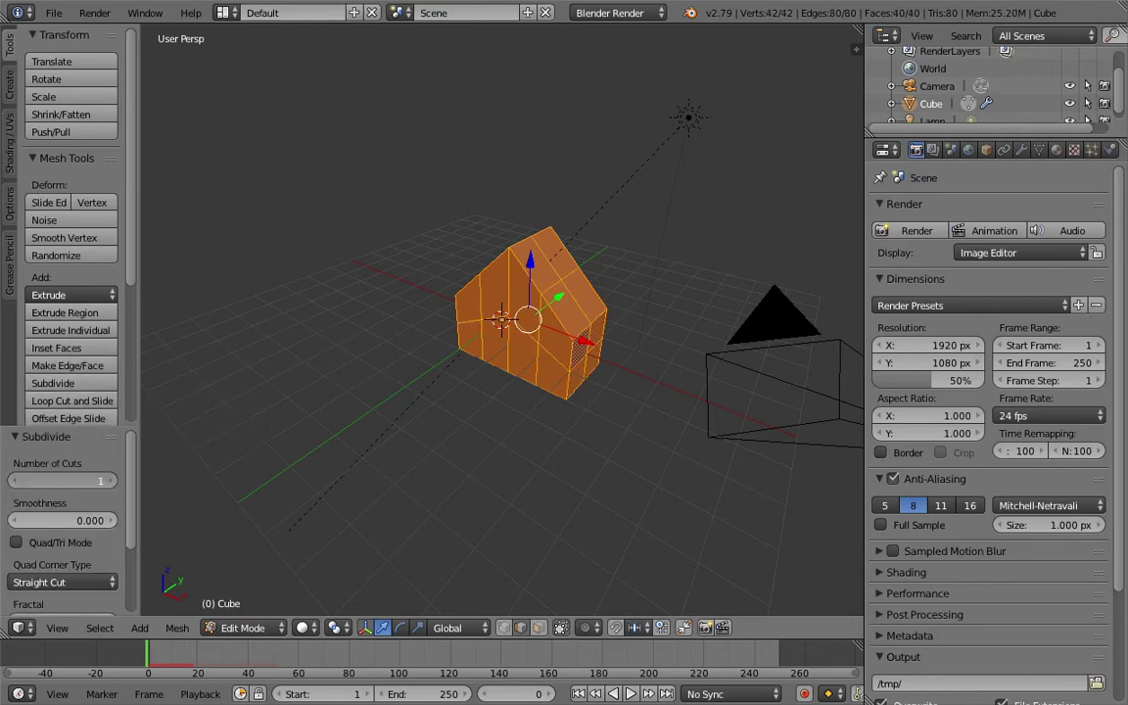
left_click(105, 480)
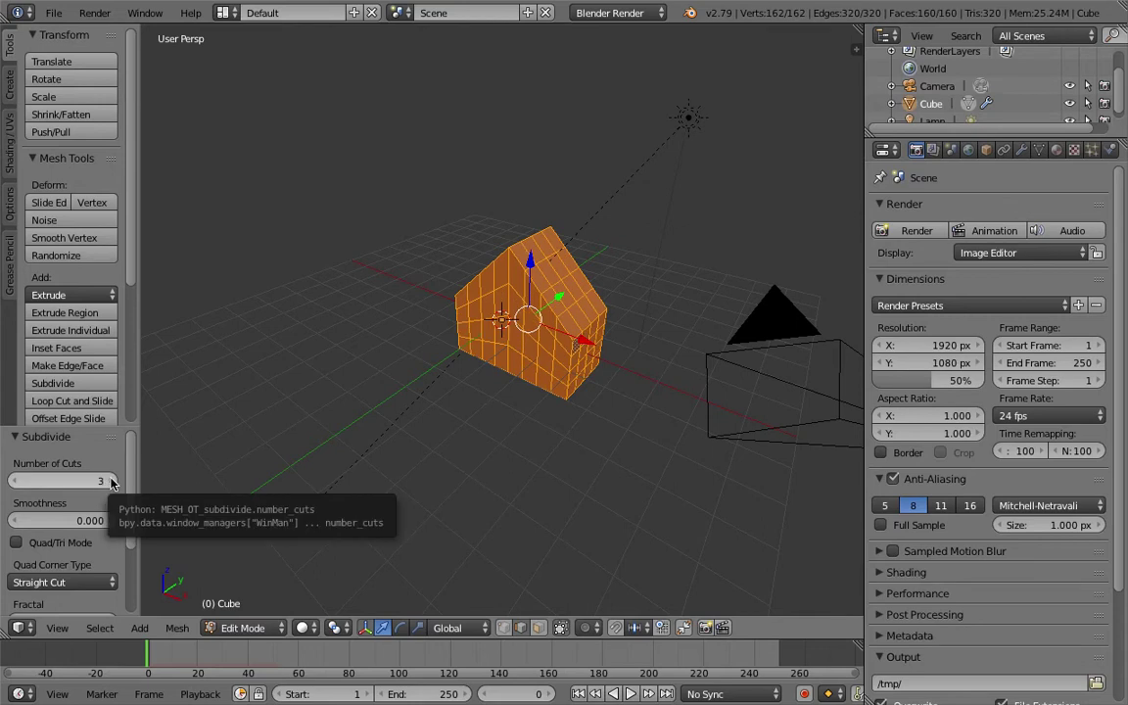
left_click(109, 481)
left_click(110, 481)
left_click(109, 481)
left_click(110, 481)
left_click(109, 481)
left_click(110, 481)
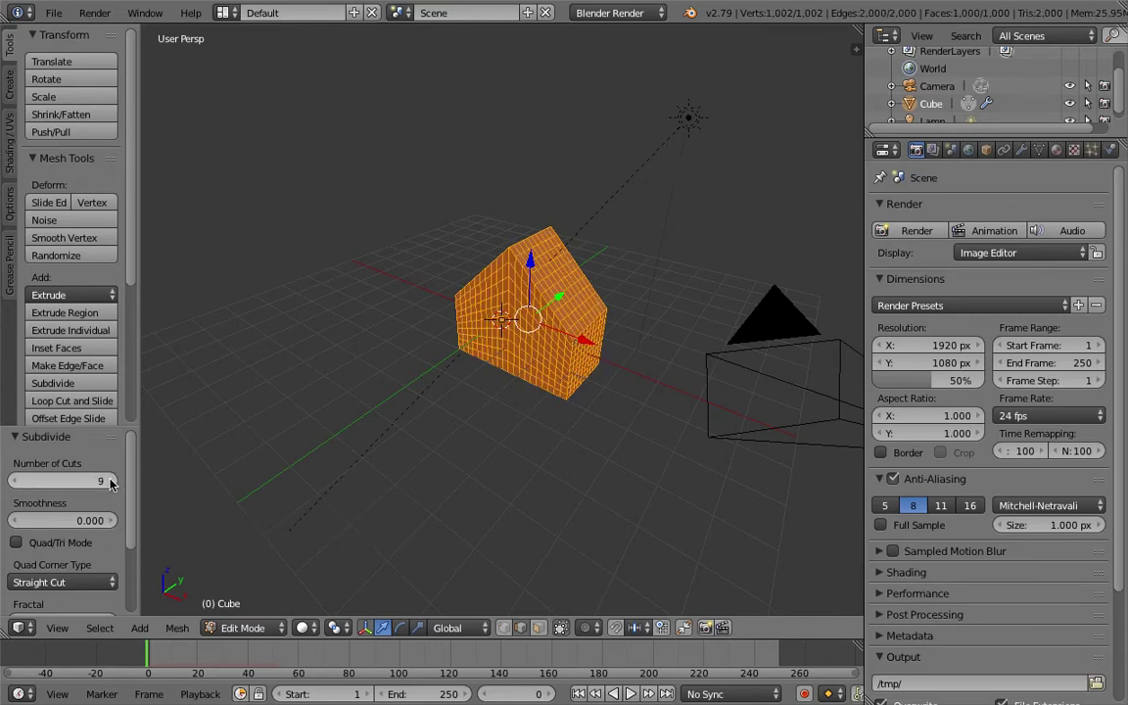
left_click(110, 481)
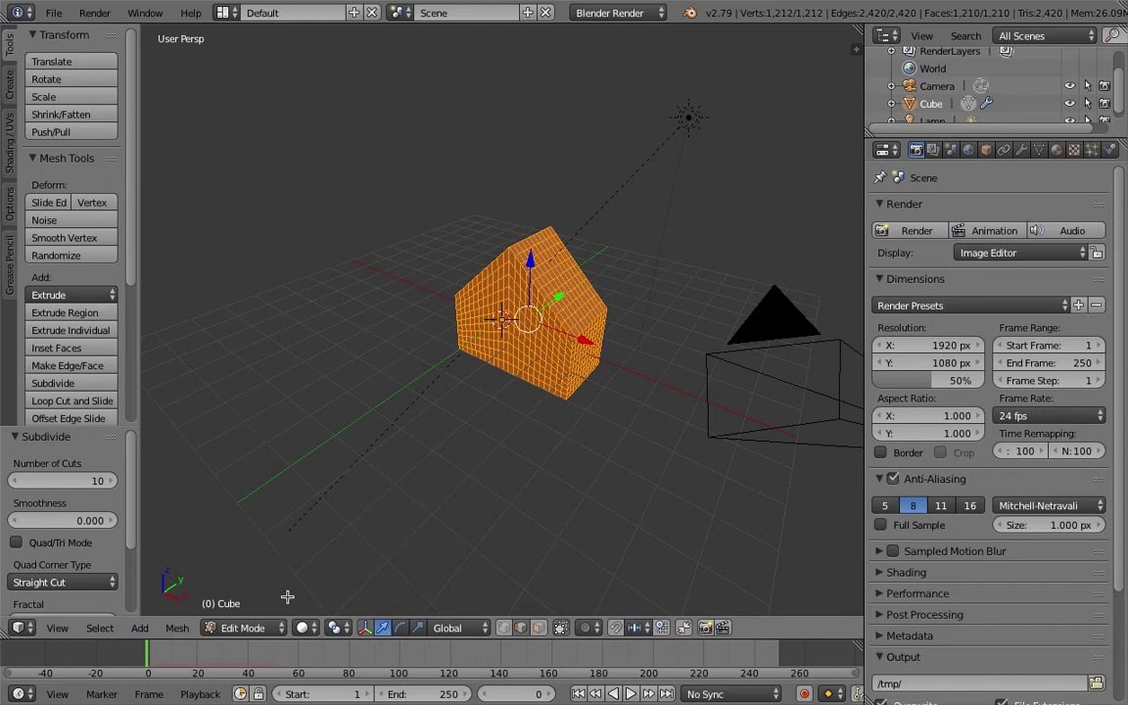
left_click(245, 628)
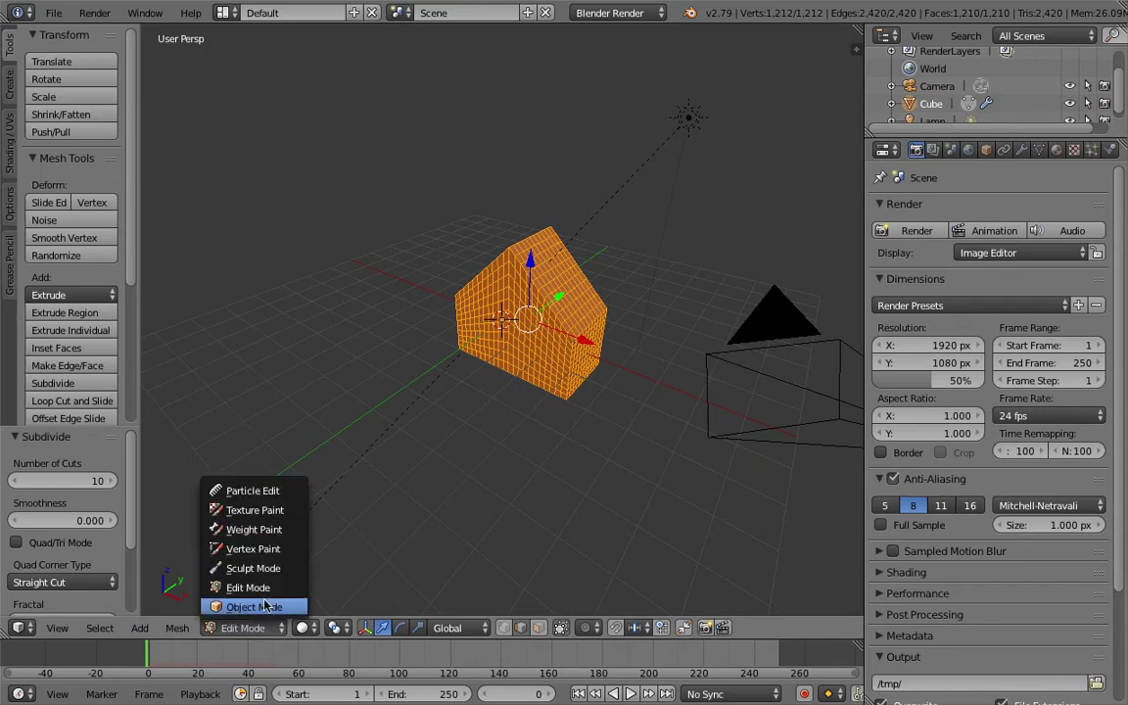
left_click(245, 569)
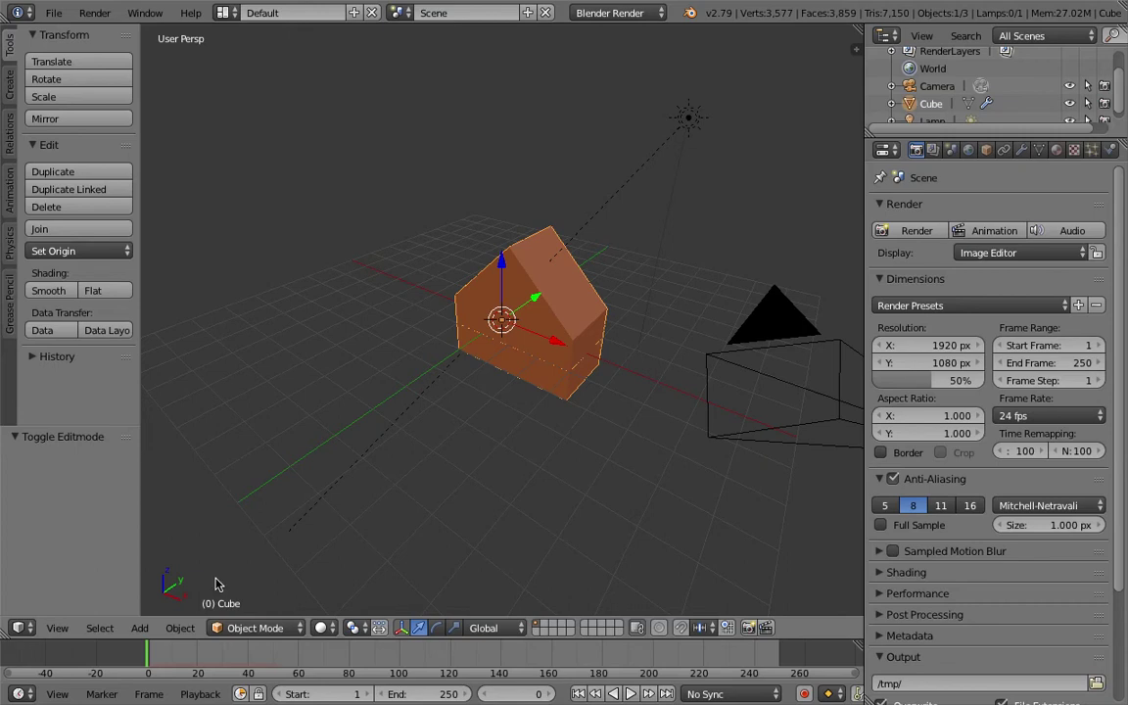
Step: Step through the first few frames of the subdivided house's explosion and back to frame 0
key("Right")
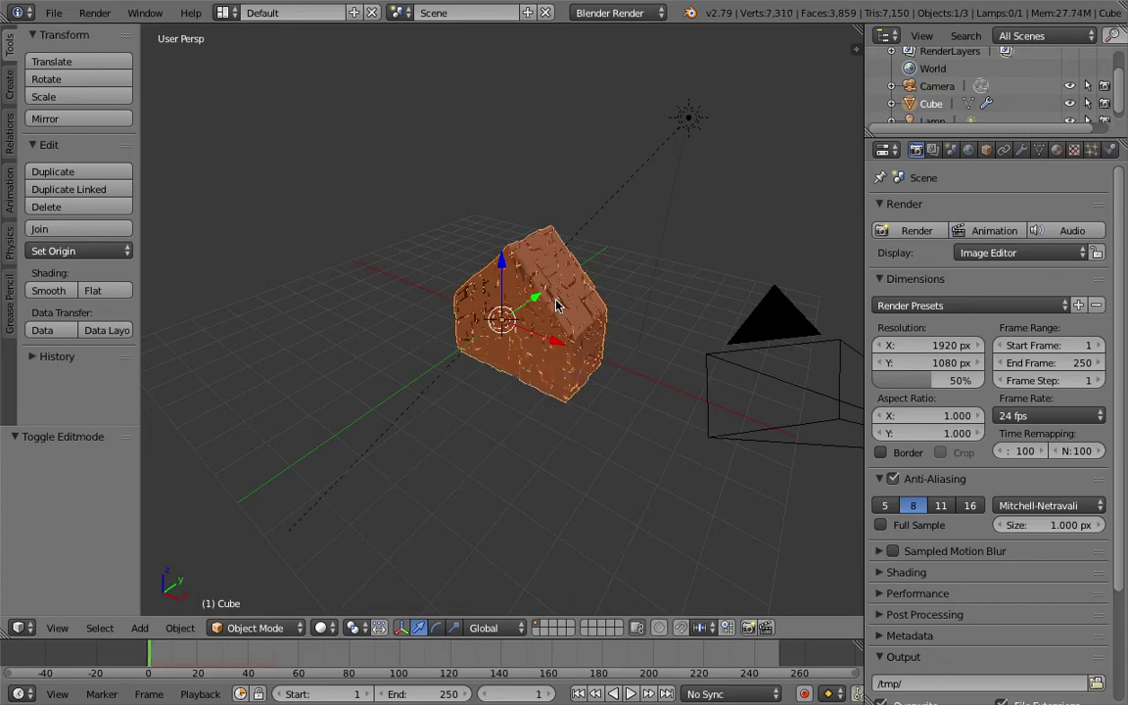
key("Left")
key("Right")
key("Right")
key("Right")
key("Left")
key("Left")
key("Left")
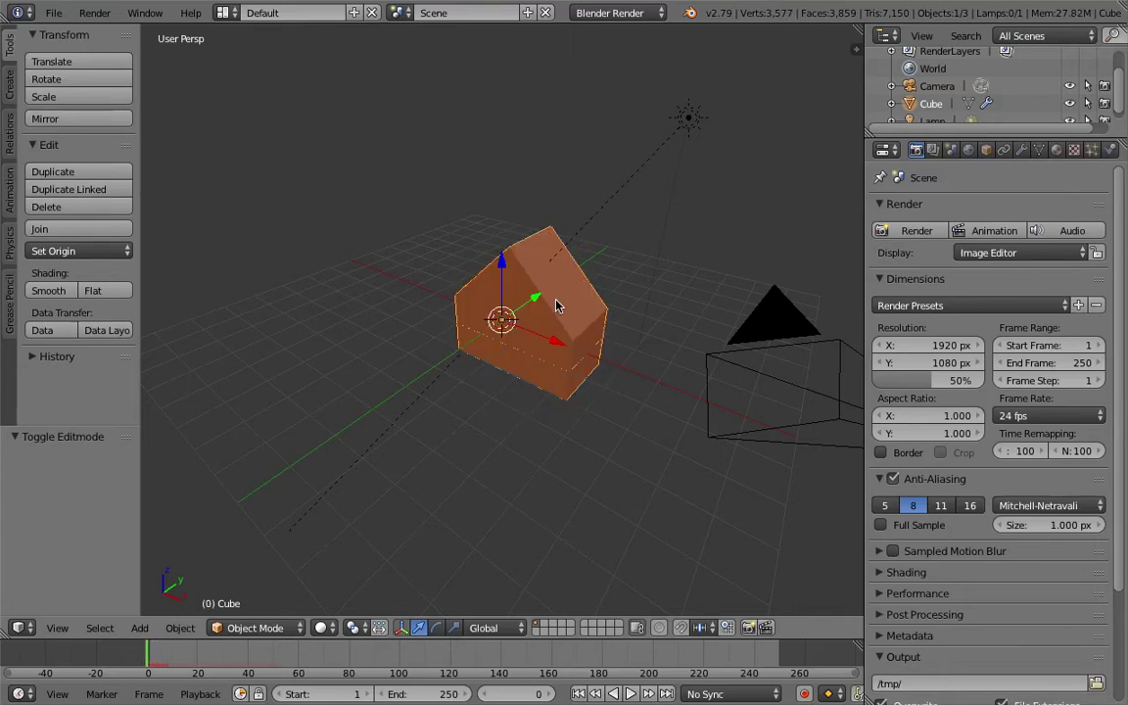
Step: Play the subdivided house's explosion, stop it and step back to frame 0
key("alt+a")
key("alt+a")
key("Left")
key("Left")
key("Left")
key("Left")
key("Left")
key("Left")
key("Left")
key("Left")
key("Left")
key("Left")
key("Left")
key("Left")
key("Left")
key("Left")
key("Left")
key("Left")
key("Left")
key("Left")
key("Left")
key("Left")
key("Left")
key("Left")
key("Left")
key("Left")
key("Left")
key("Left")
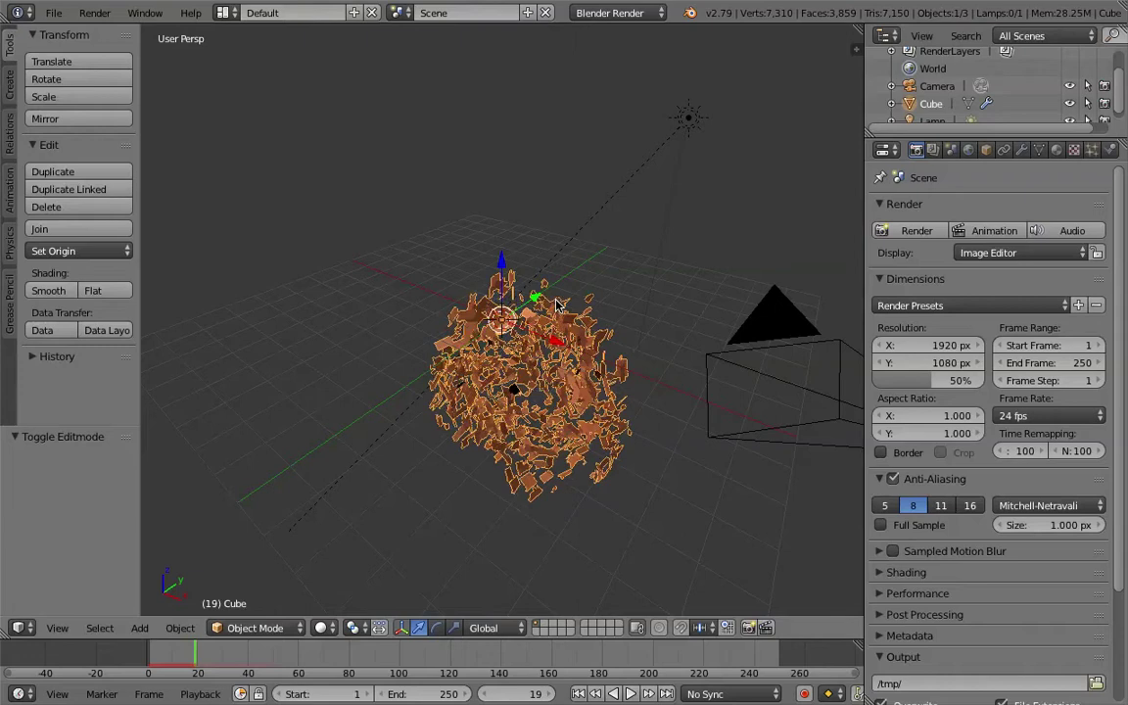
key("Left")
key("Left")
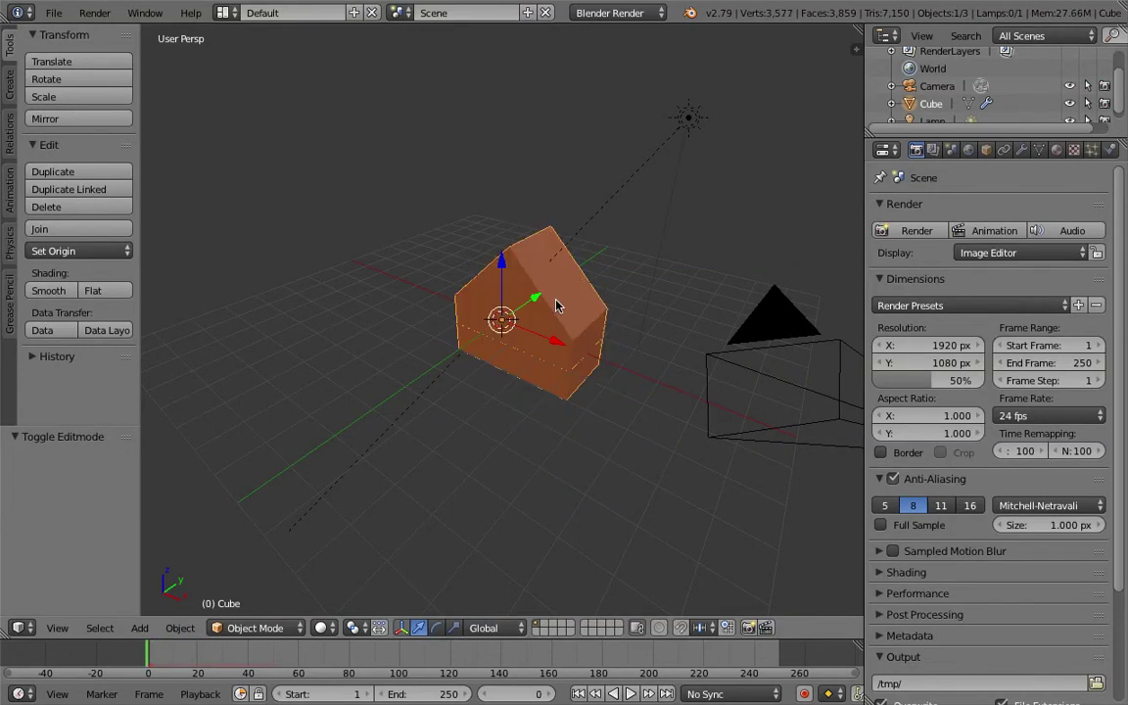